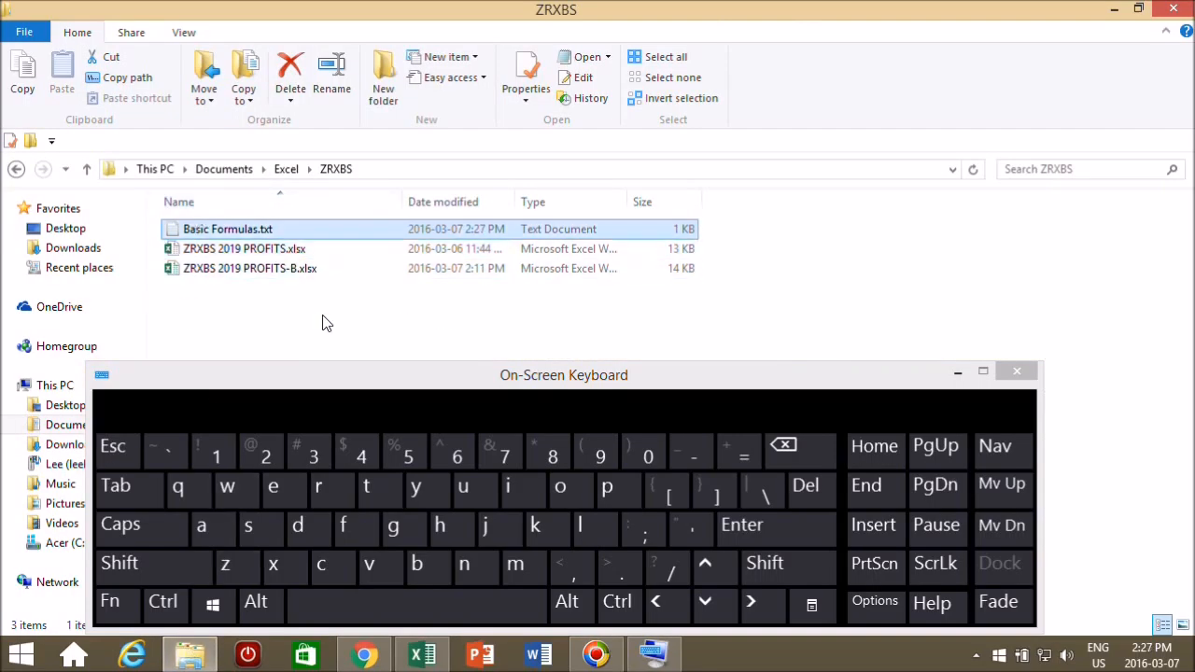
- Open Basic Formulas.txt and add the example 2+2 after the word Addition
double_click(192, 234)
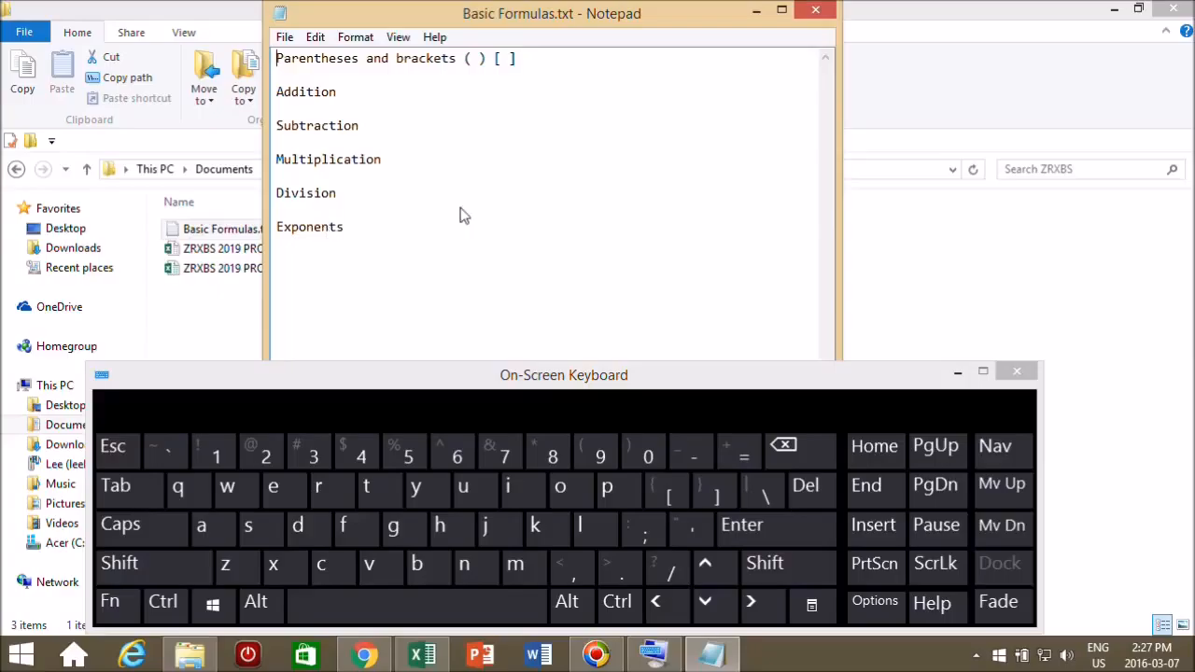
left_click(360, 92)
left_click(267, 455)
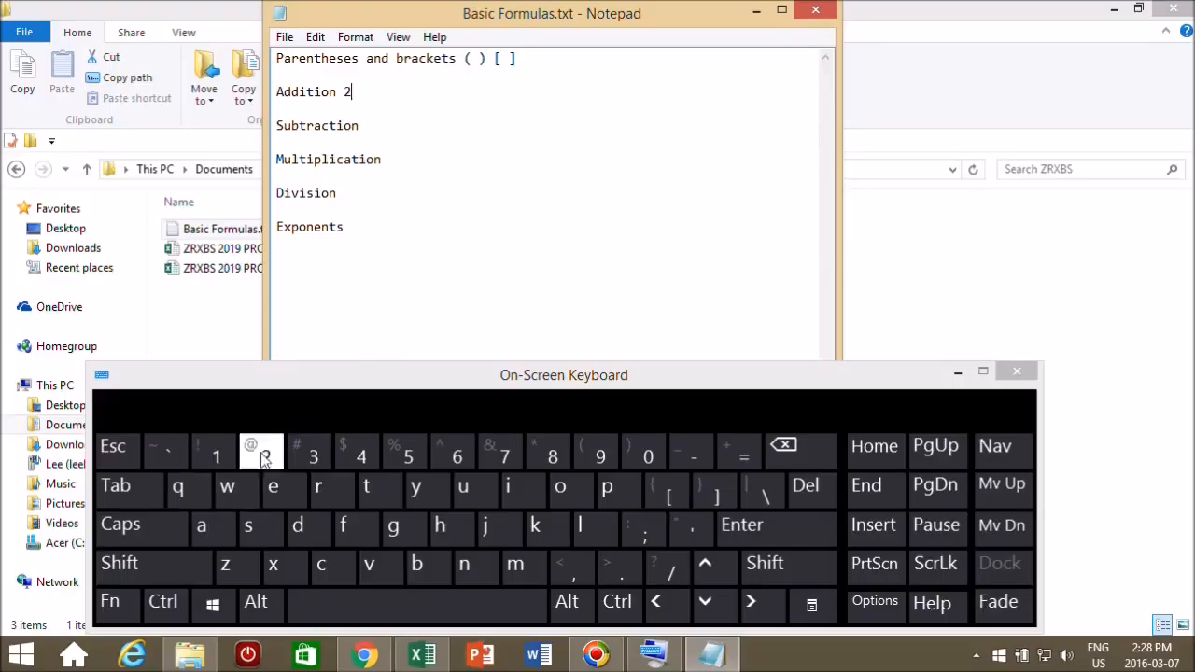
left_click(144, 570)
left_click(727, 452)
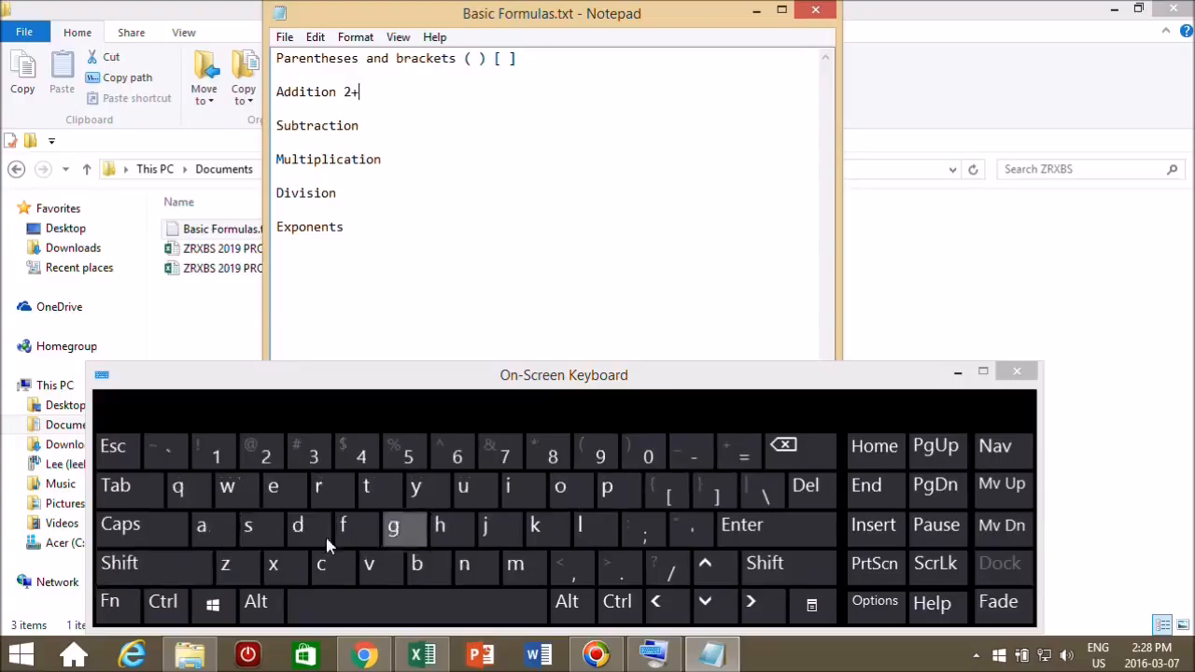
left_click(259, 458)
- Add the example 2-2 after the word Subtraction
left_click(392, 129)
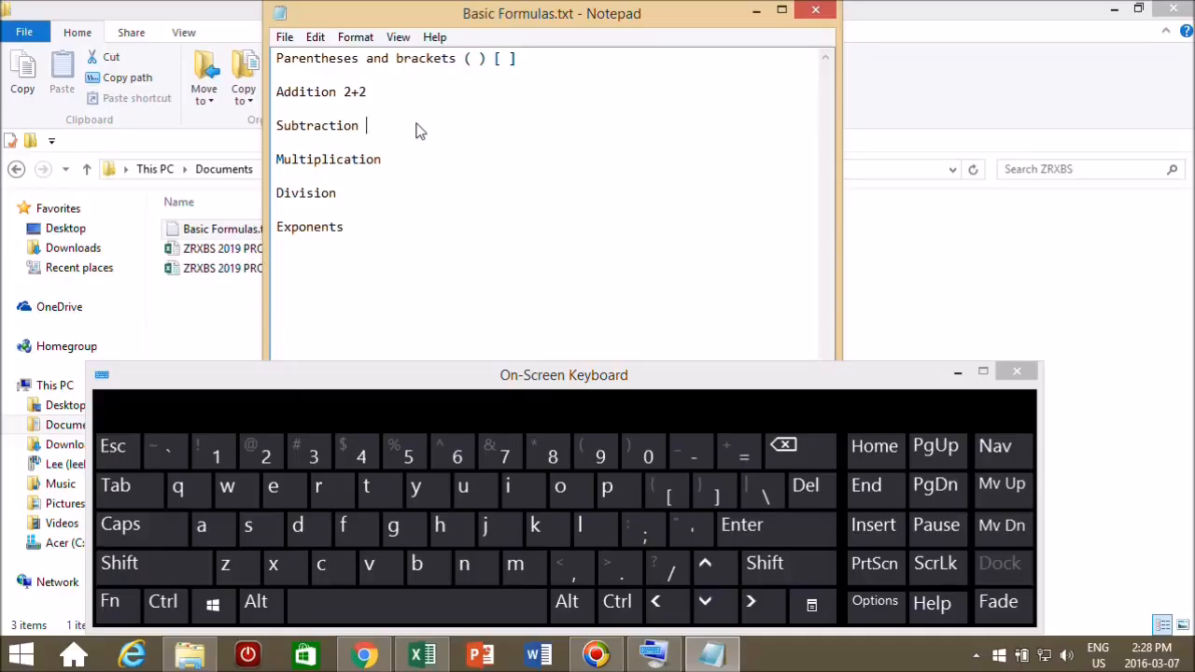
left_click(257, 458)
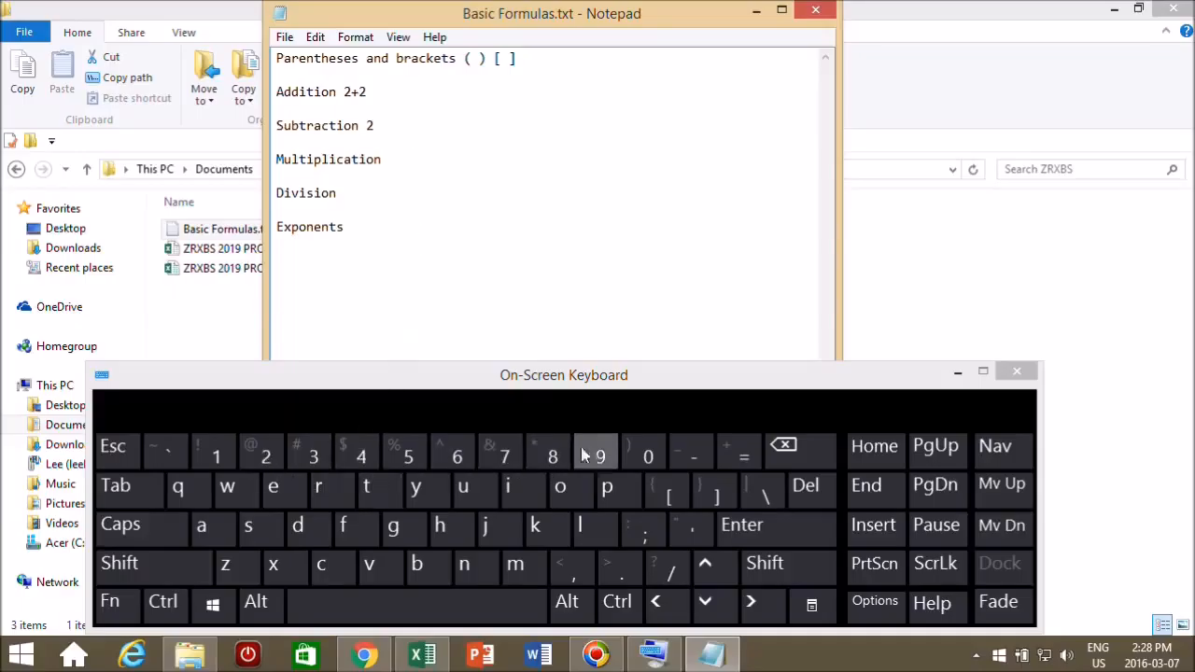
left_click(692, 456)
left_click(269, 458)
- Add the example 2*2 after the word Multiplication
left_click(390, 160)
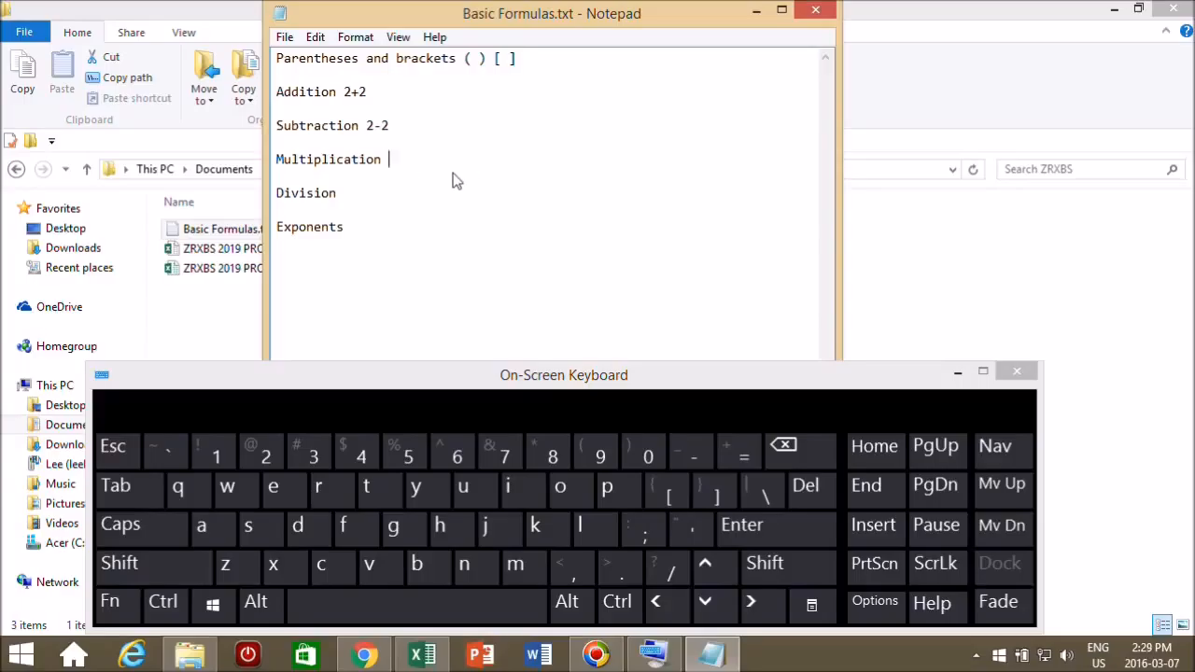
left_click(280, 455)
left_click(187, 571)
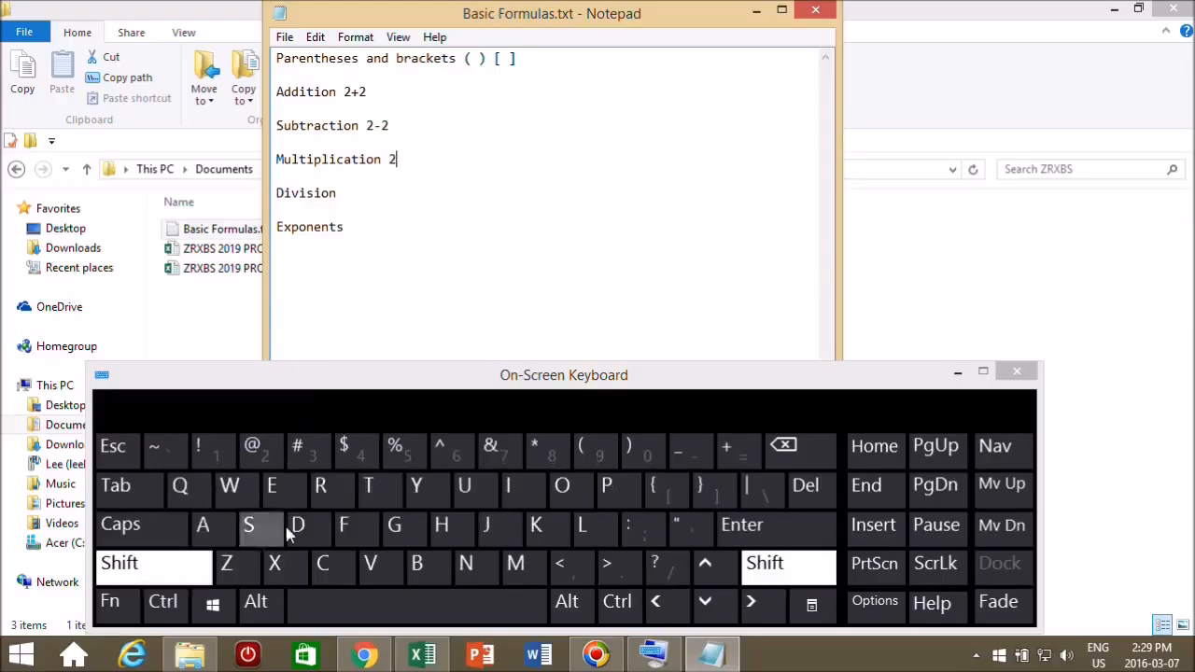
left_click(551, 455)
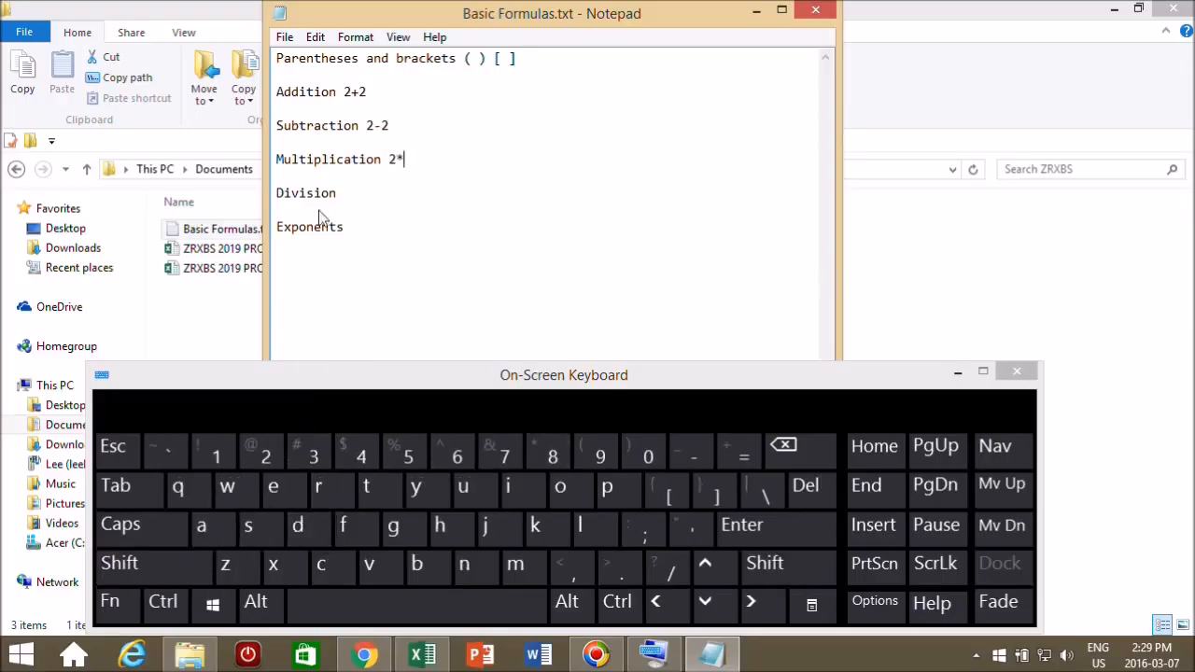
left_click(266, 455)
- Add the example 2/2 after the word Division
left_click(378, 196)
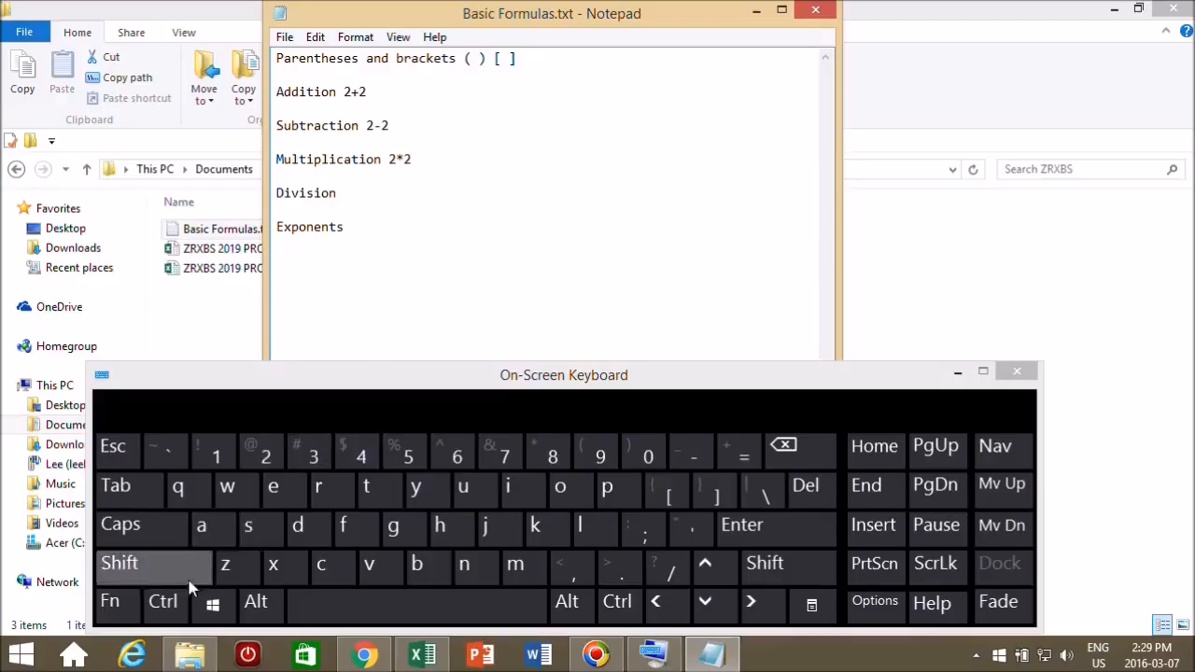
left_click(263, 454)
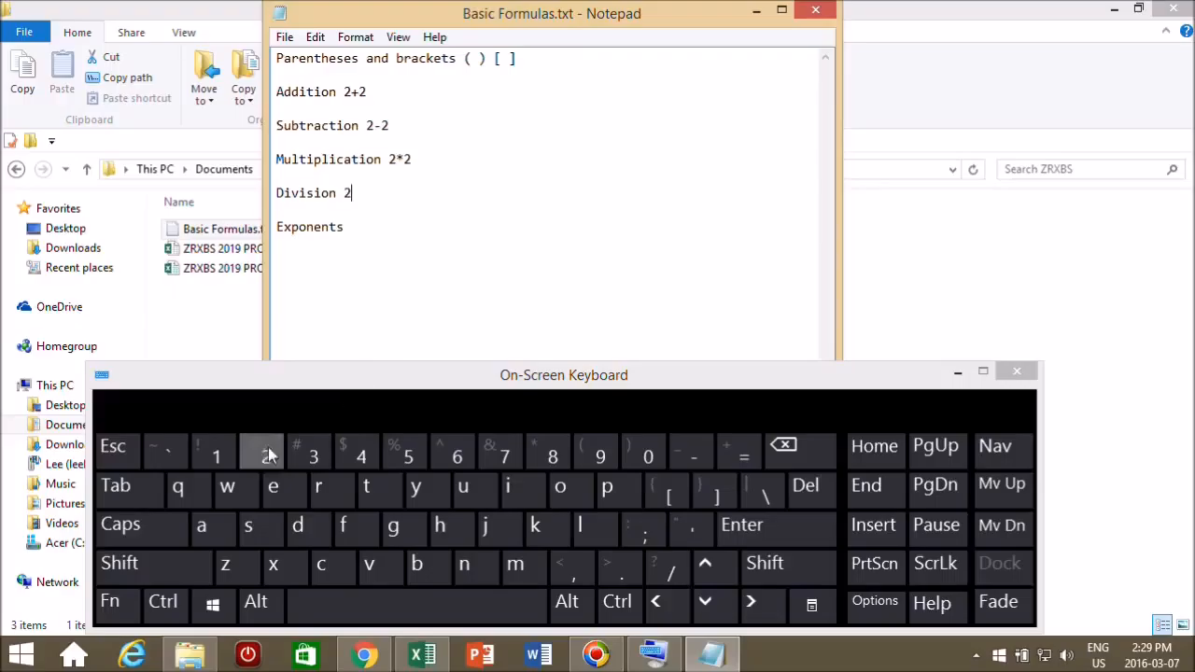
left_click(659, 565)
left_click(243, 453)
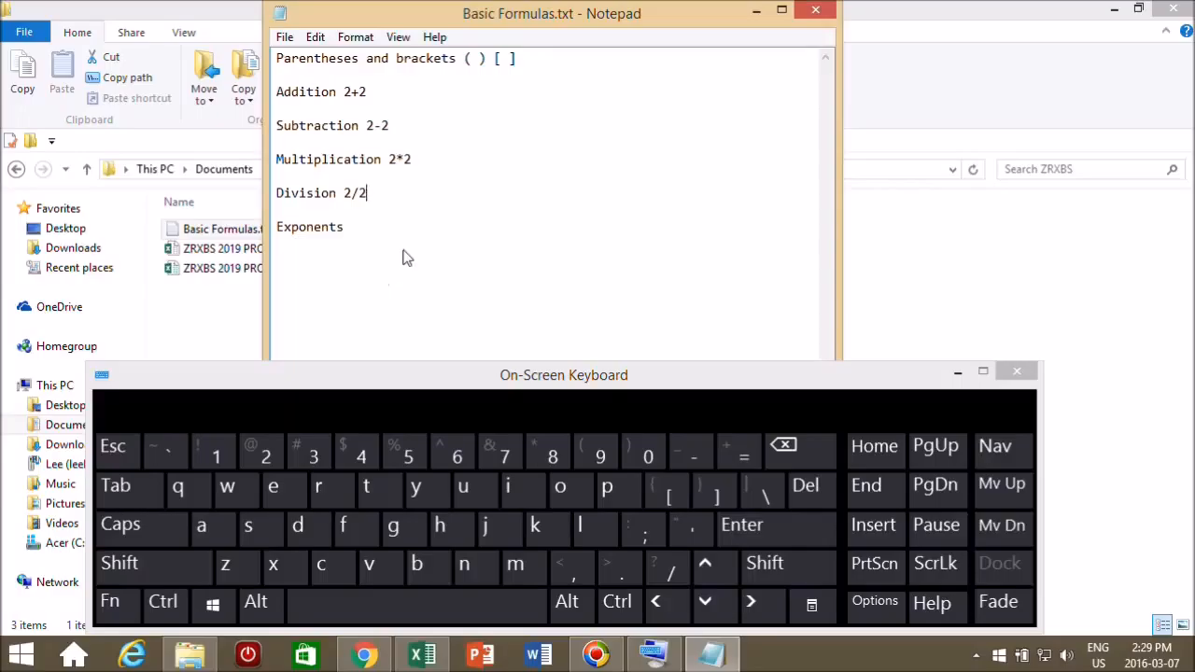
- Add the example 2^2 after the word Exponents
left_click(370, 231)
left_click(261, 458)
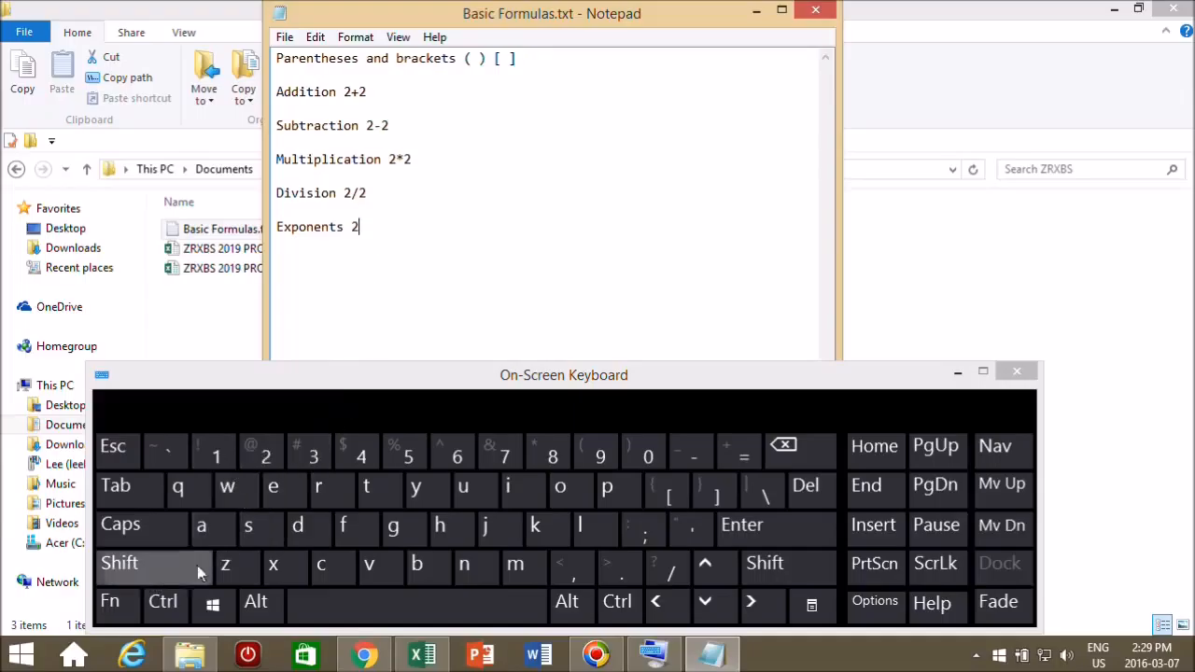
left_click(172, 568)
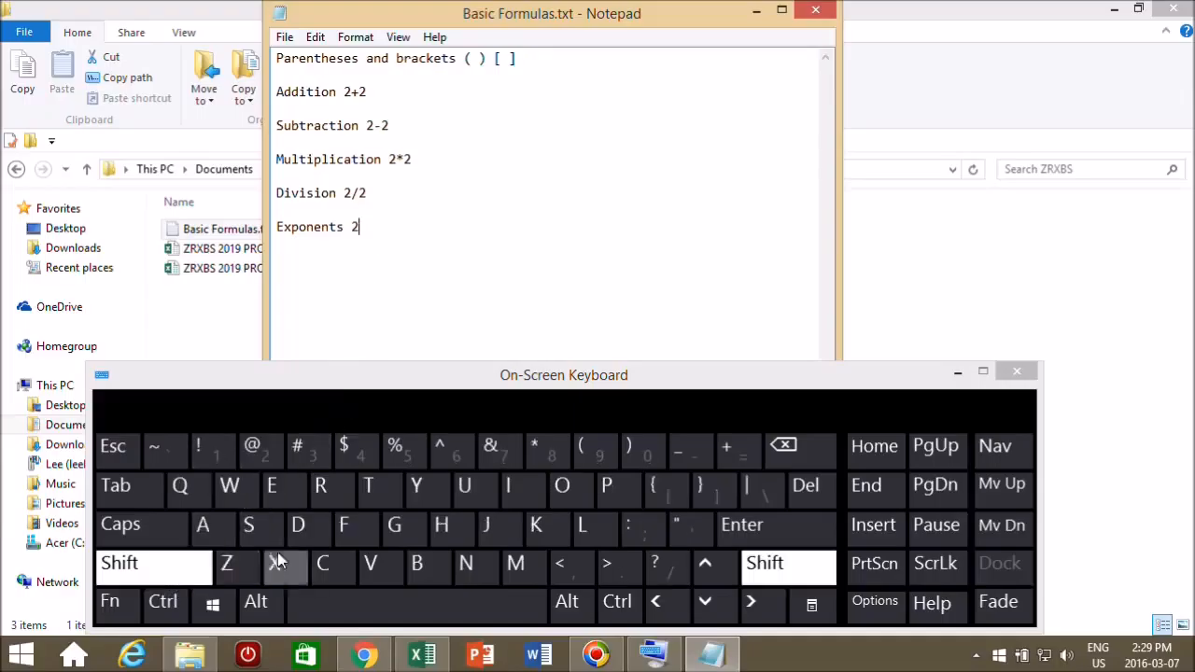
left_click(455, 450)
left_click(262, 454)
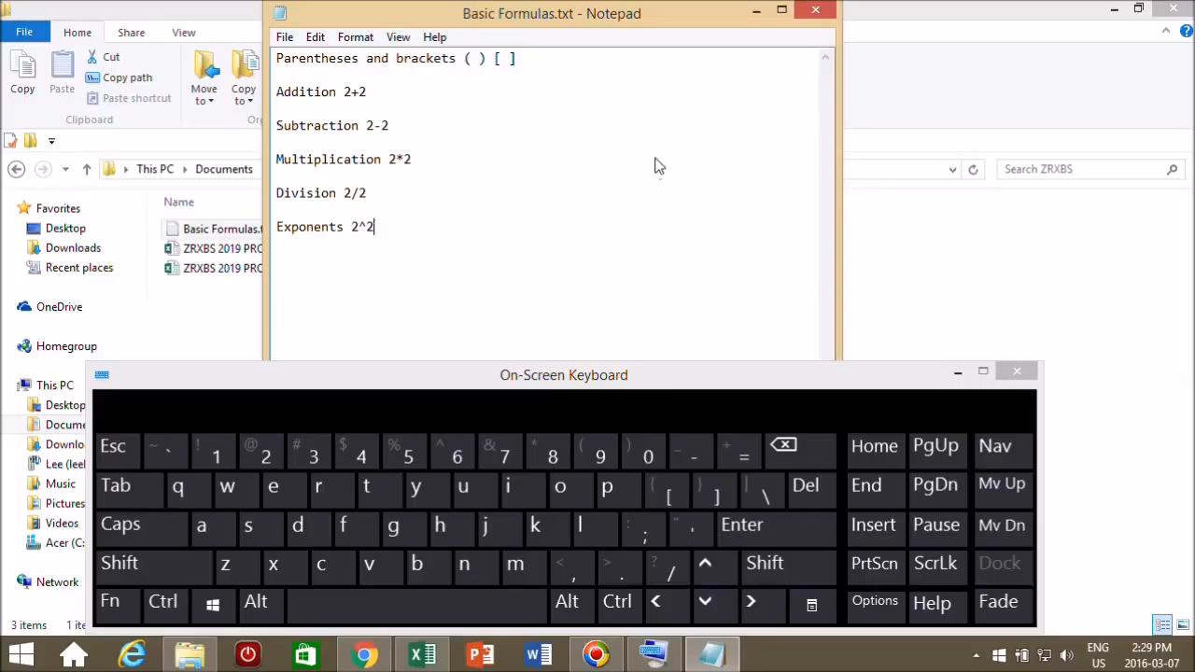
- Close the Basic Formulas text file without saving its changes, and close the On-Screen Keyboard
left_click(815, 11)
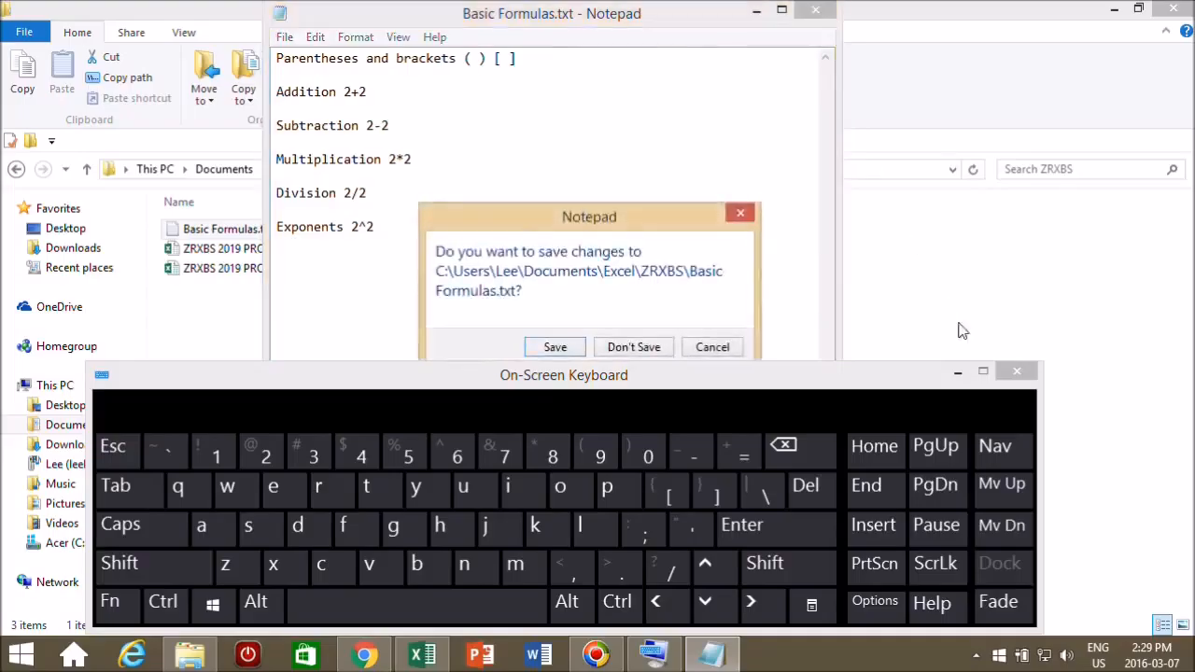
left_click(632, 347)
left_click(1017, 370)
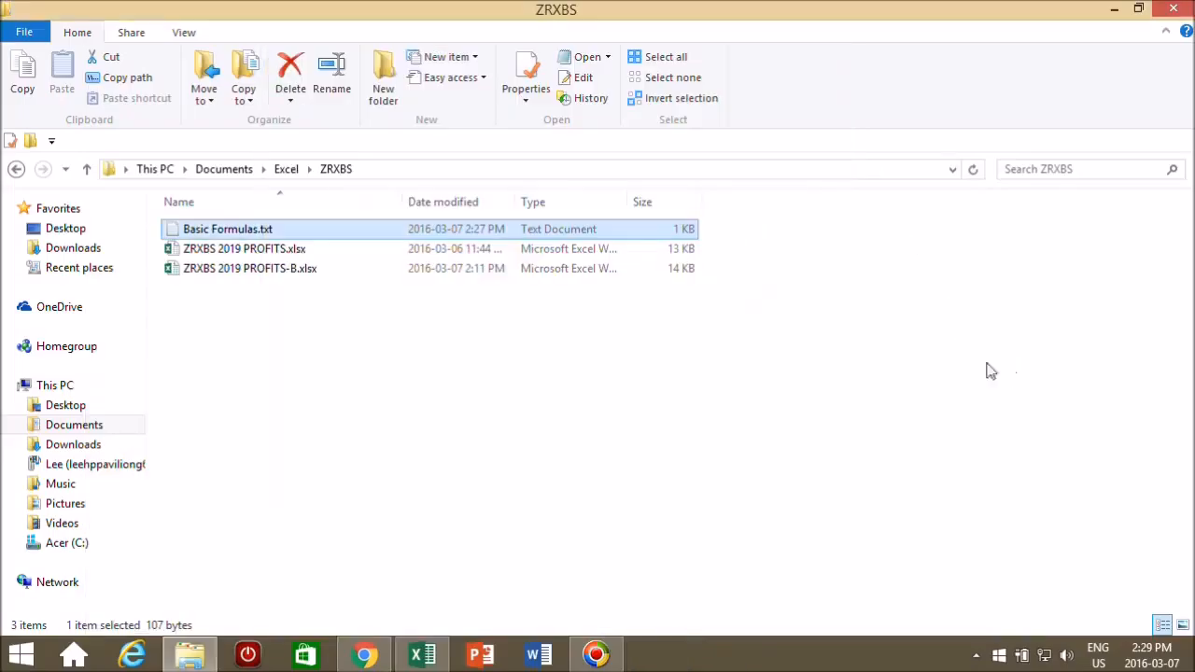
- Open the ZRXBS 2019 PROFITS.xlsx workbook in Excel, maximize its window and look over the INCOME and UNIT PROFITS sheets
double_click(236, 250)
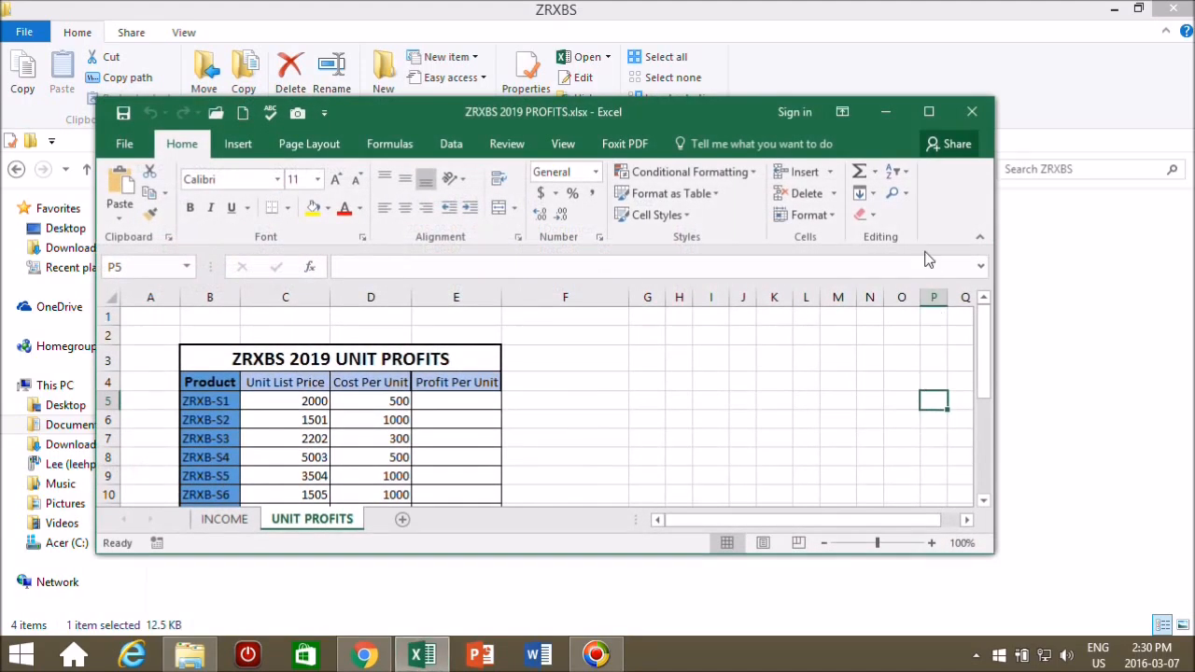
left_click(926, 112)
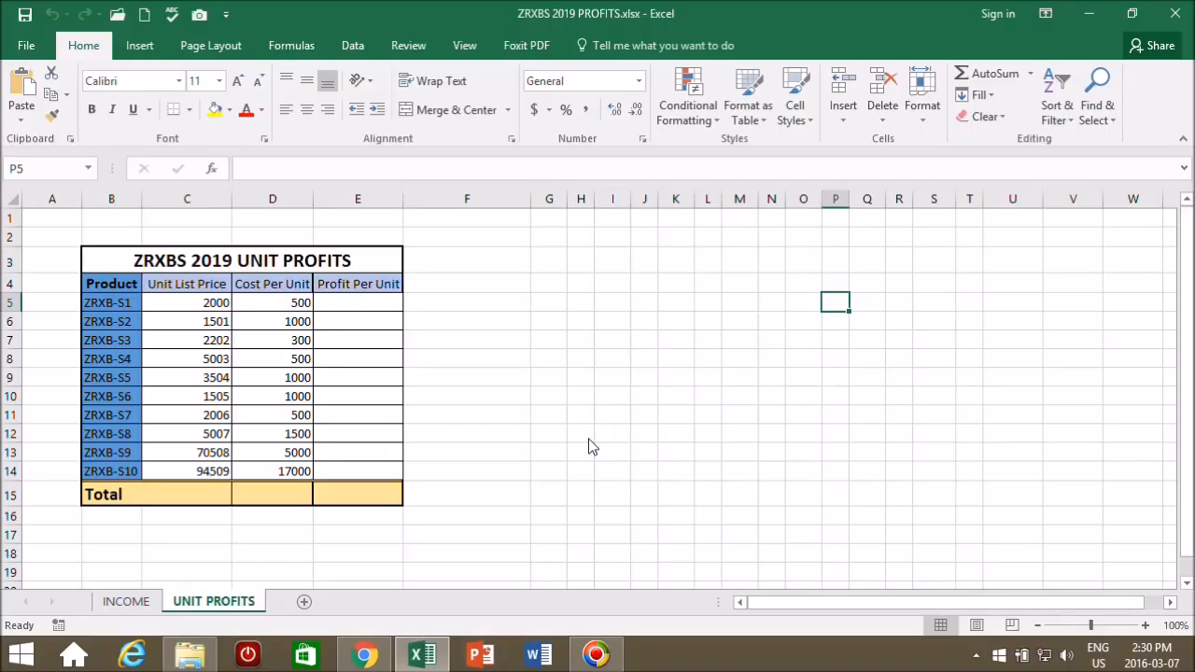
left_click(127, 603)
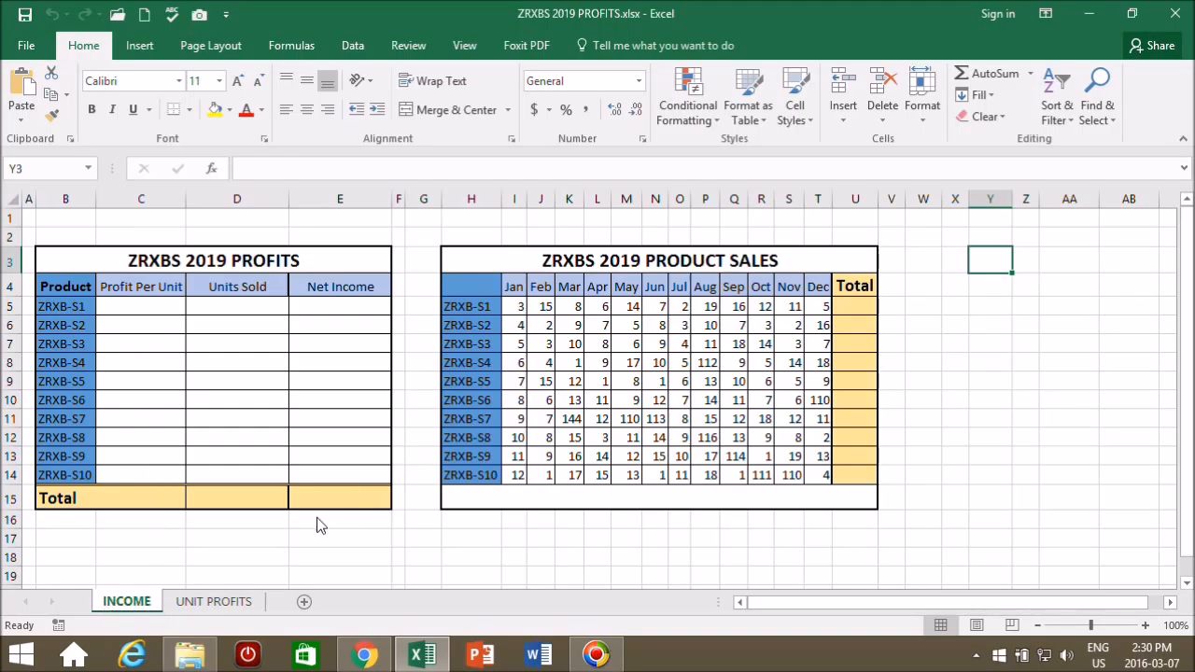
left_click(241, 605)
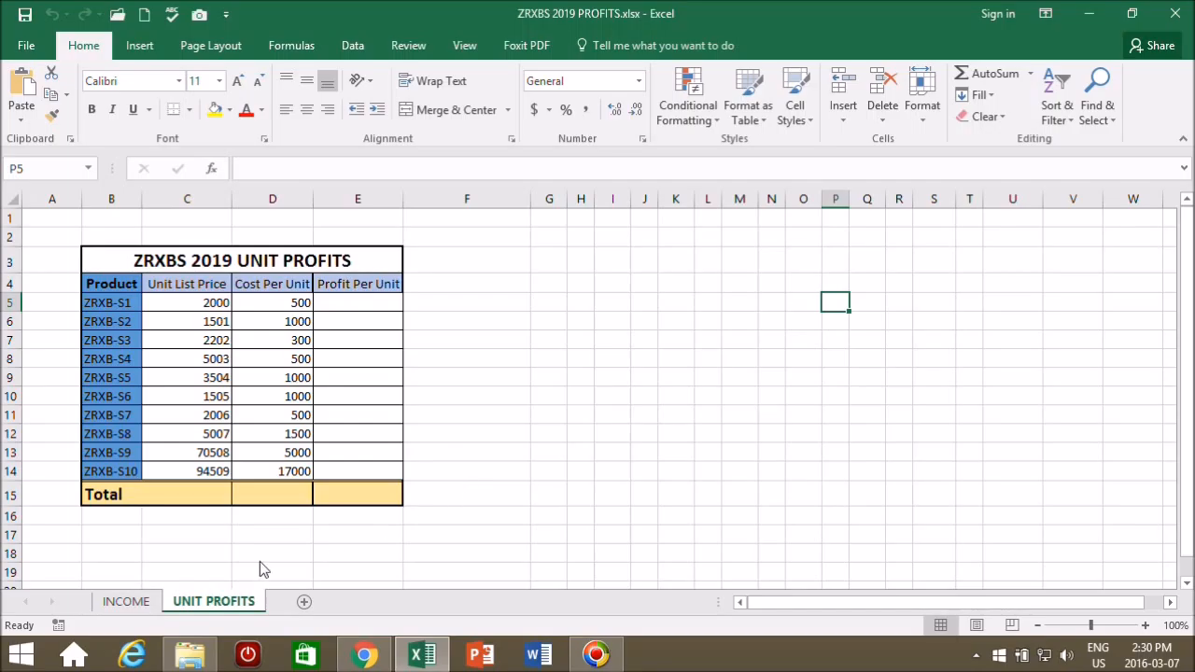
- On the INCOME sheet, format the ZRXB-S1 product cell B5 as 12-point, white, bold text
left_click(114, 604)
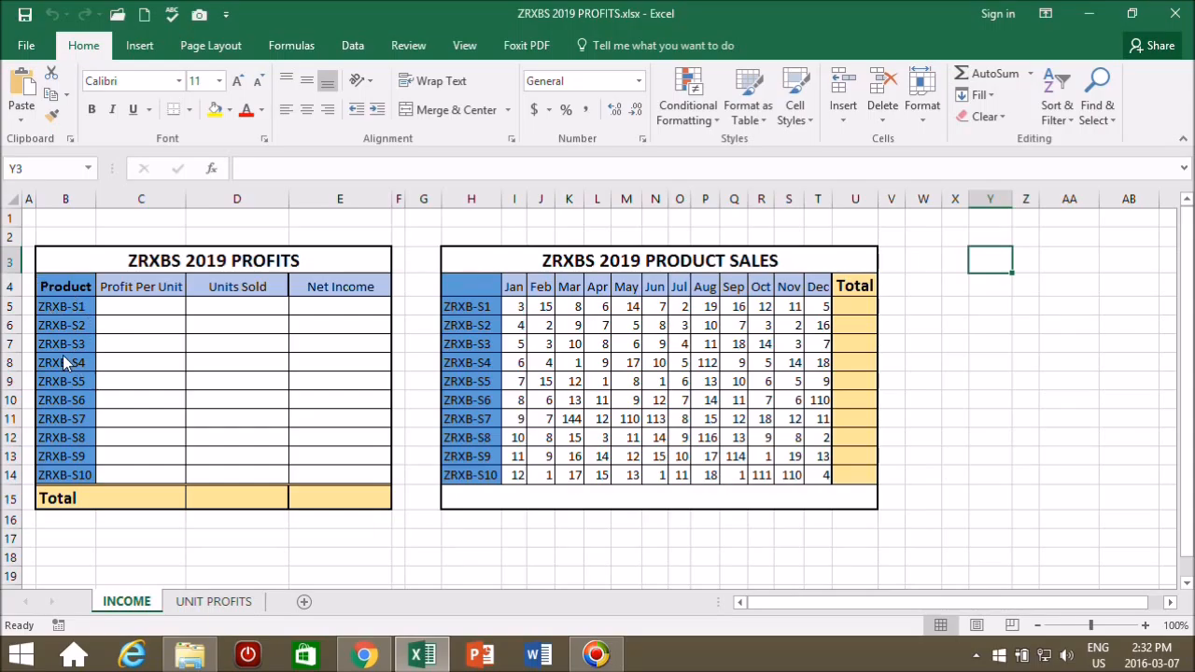
left_click(45, 312)
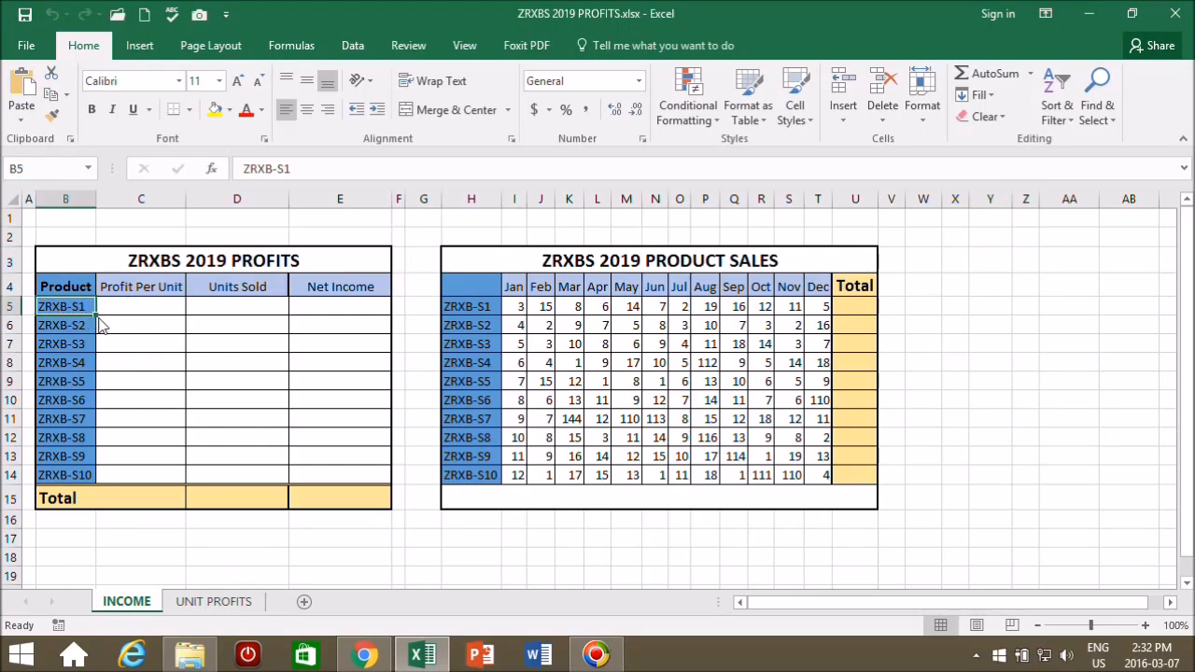
left_click(239, 79)
left_click(264, 110)
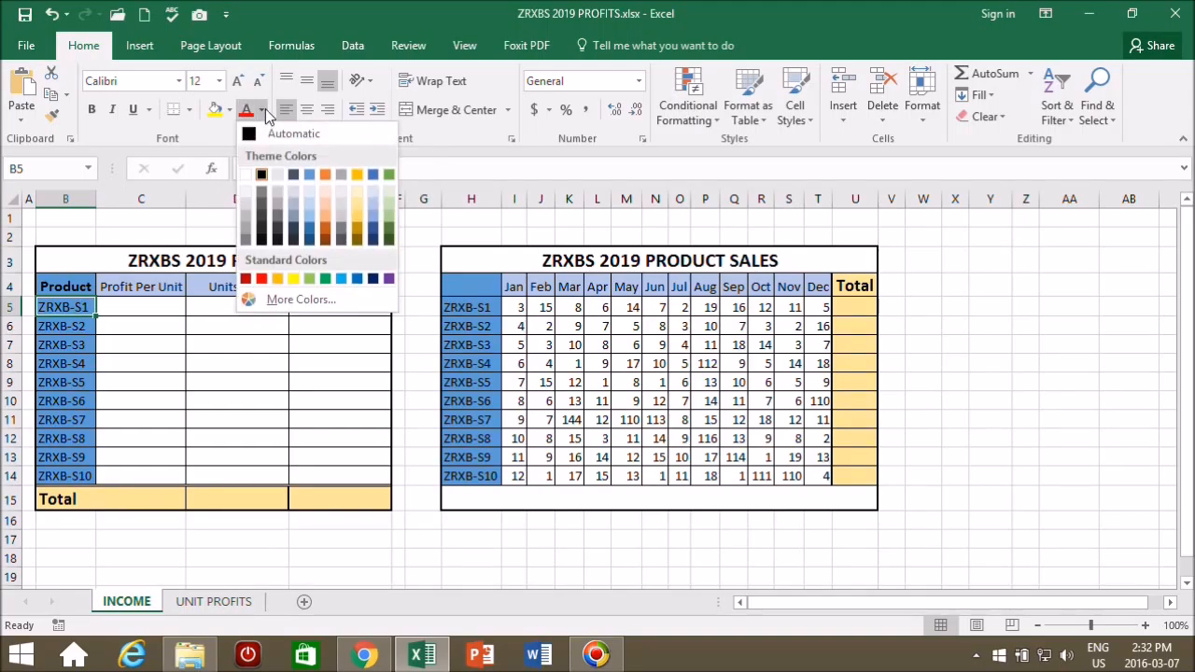
left_click(245, 174)
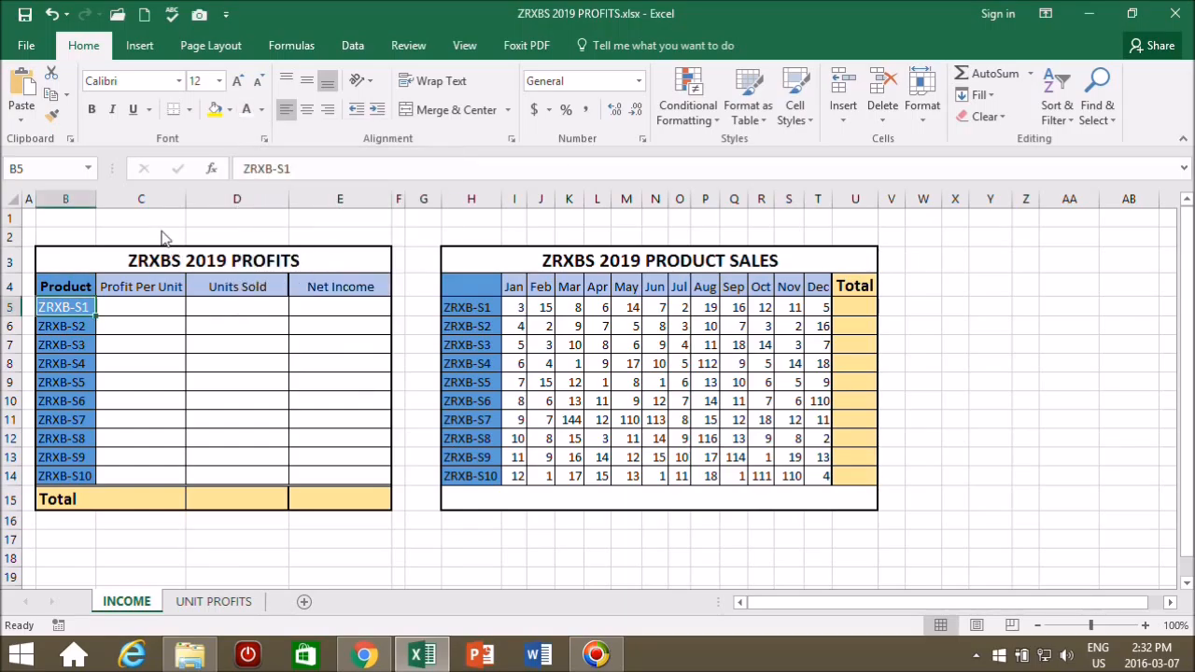
left_click(91, 112)
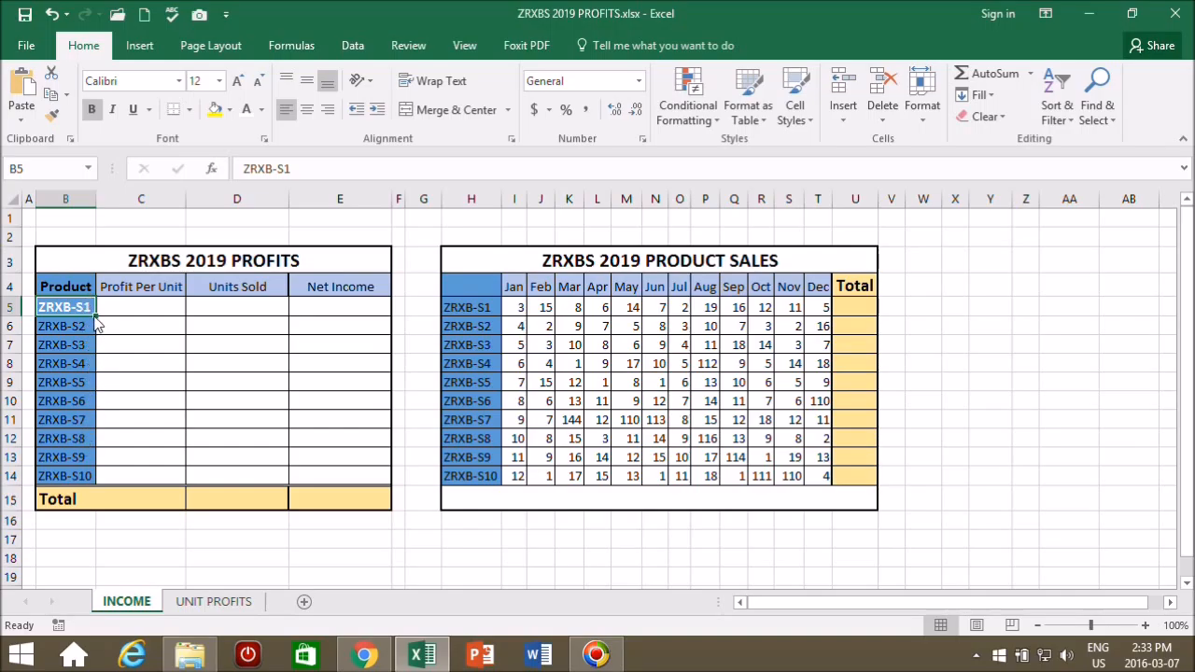
- Fill the formatted product cell B5 down through B14 and autofit the width of column B
left_click_drag(97, 317, 86, 495)
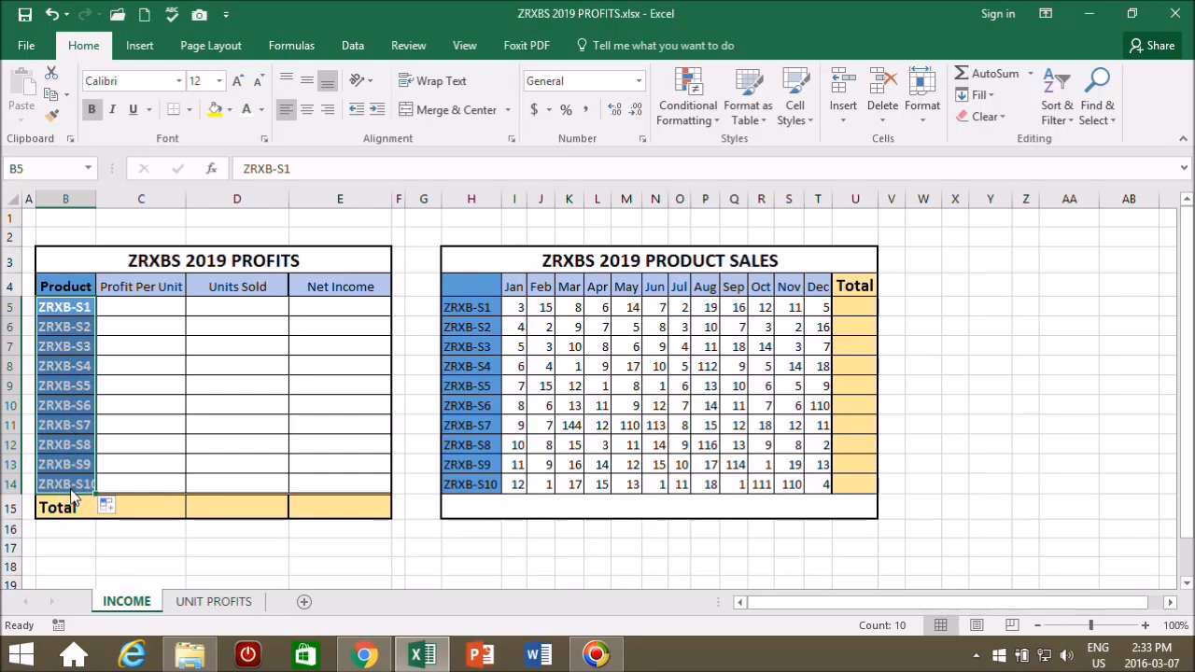
left_click(929, 88)
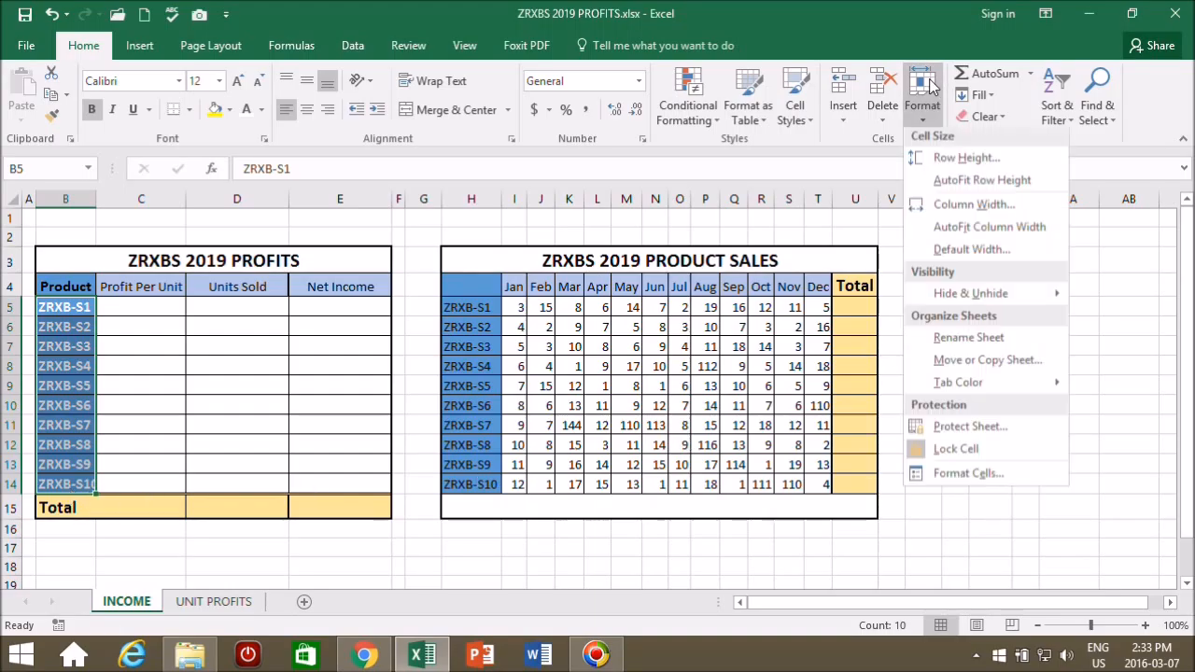
left_click(971, 237)
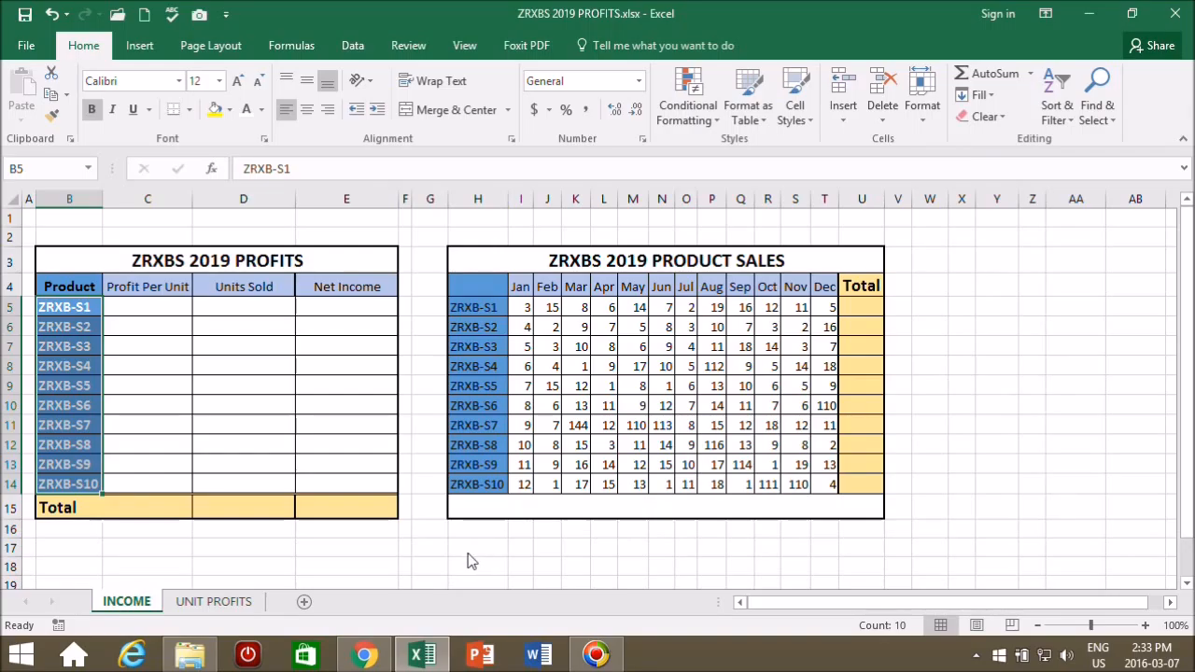
left_click(997, 403)
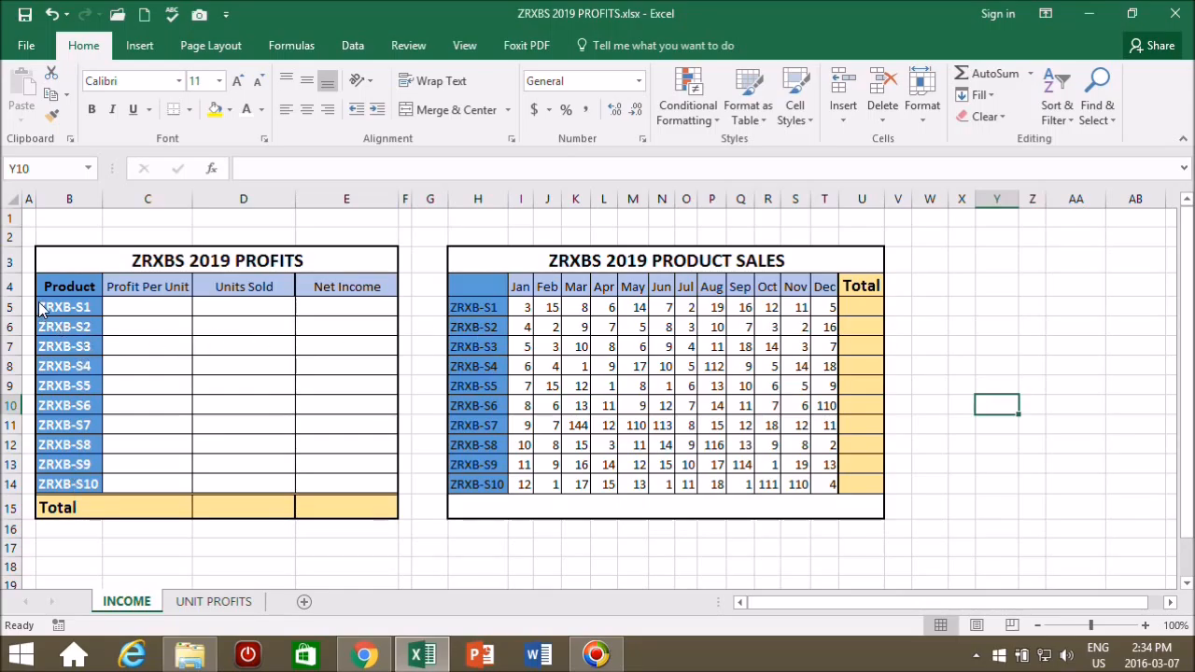
- Copy the product names in B5:B14 into the PRODUCT SALES table starting at H5, and autofit the width of column H
left_click_drag(41, 311, 90, 482)
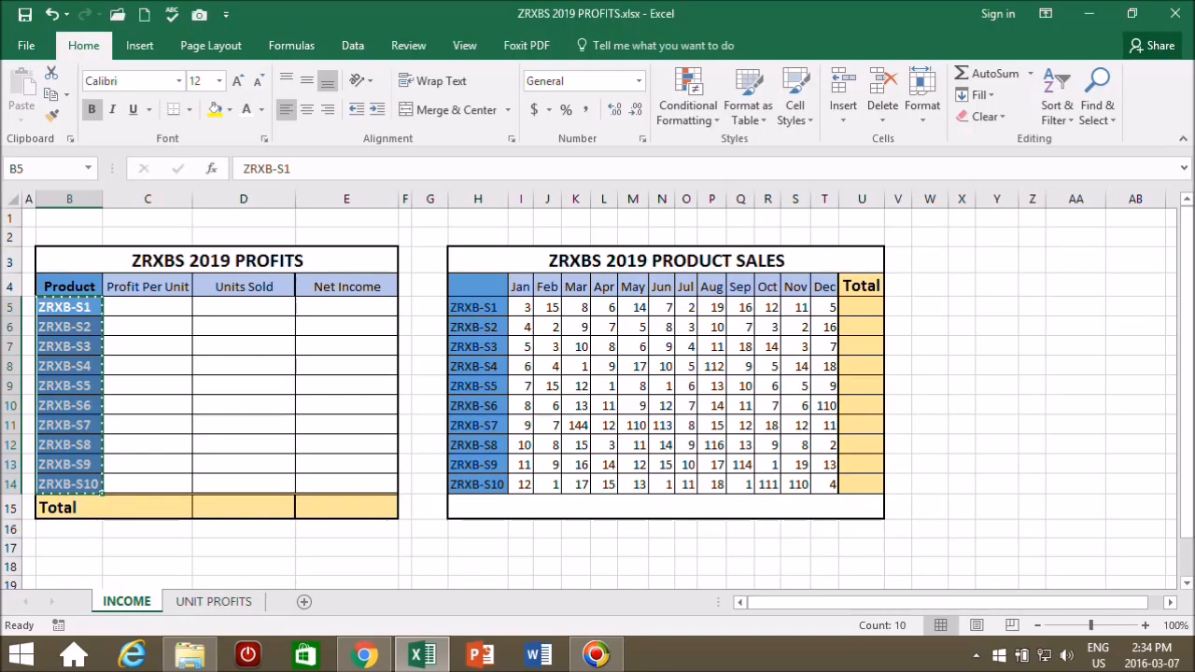
key("ctrl+c")
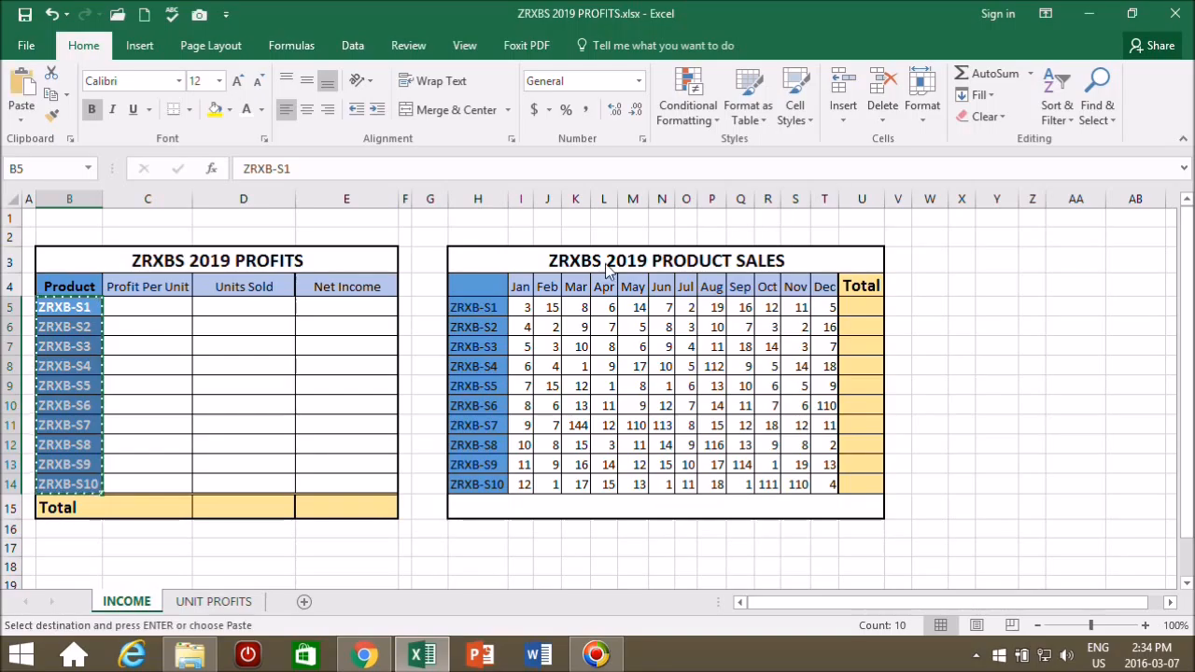
left_click(467, 309)
key("ctrl+v")
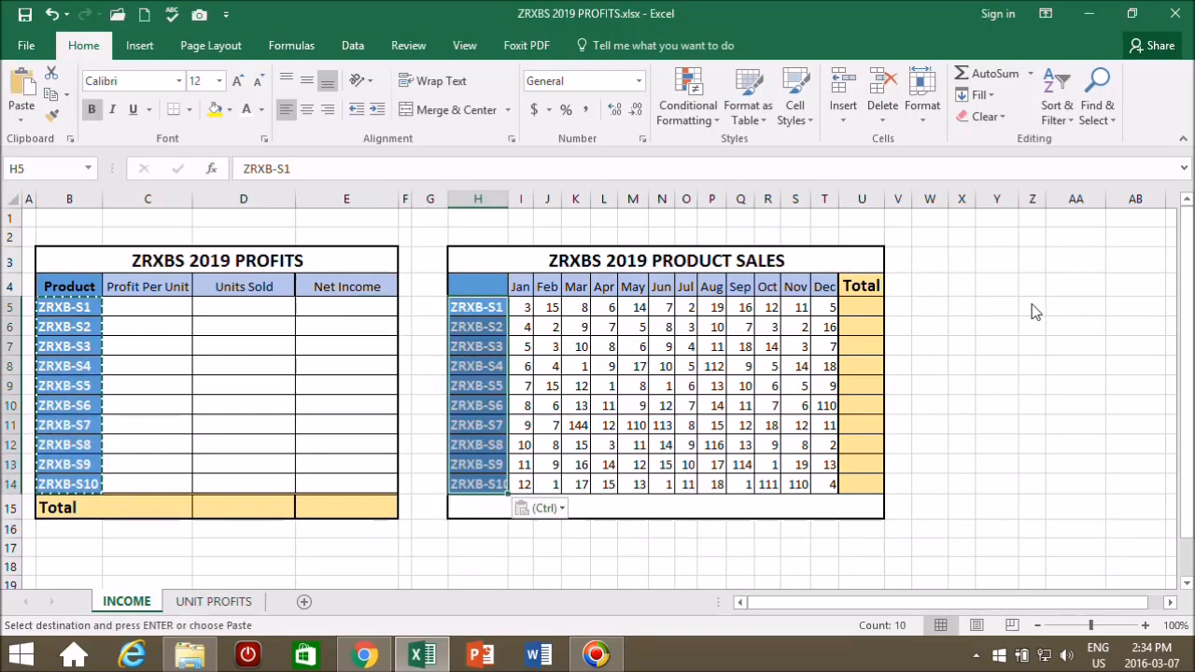
left_click(922, 88)
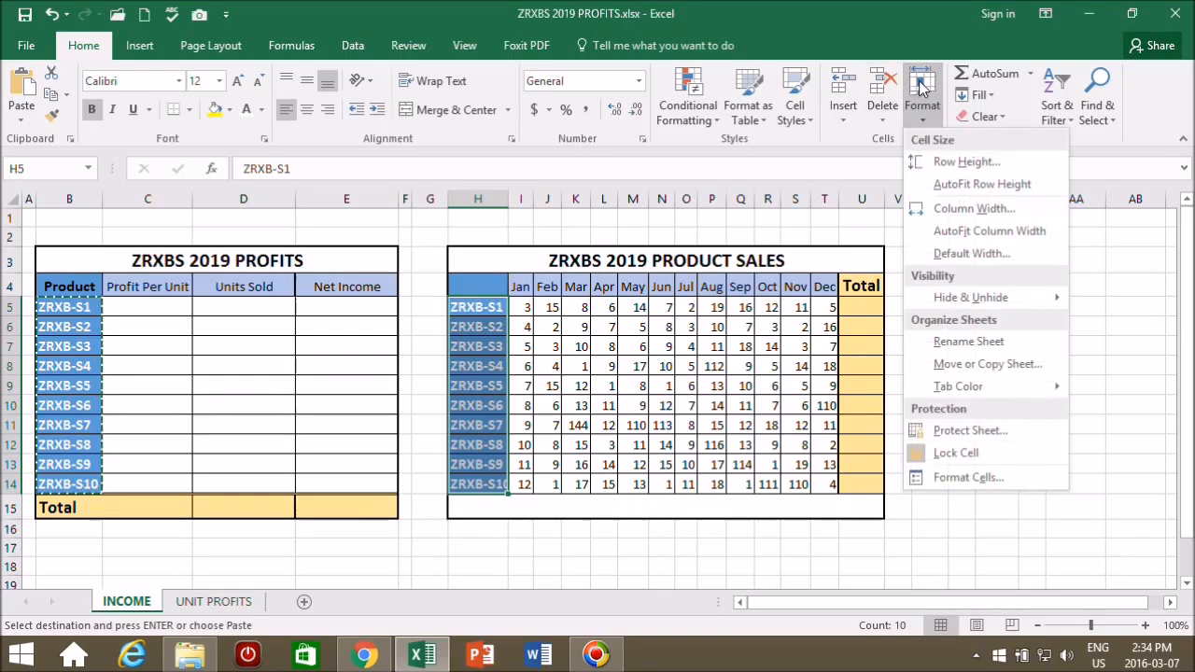
left_click(952, 231)
- Paste the copied product names into the UNIT PROFITS sheet starting at B5, and autofit the width of column B
left_click(216, 604)
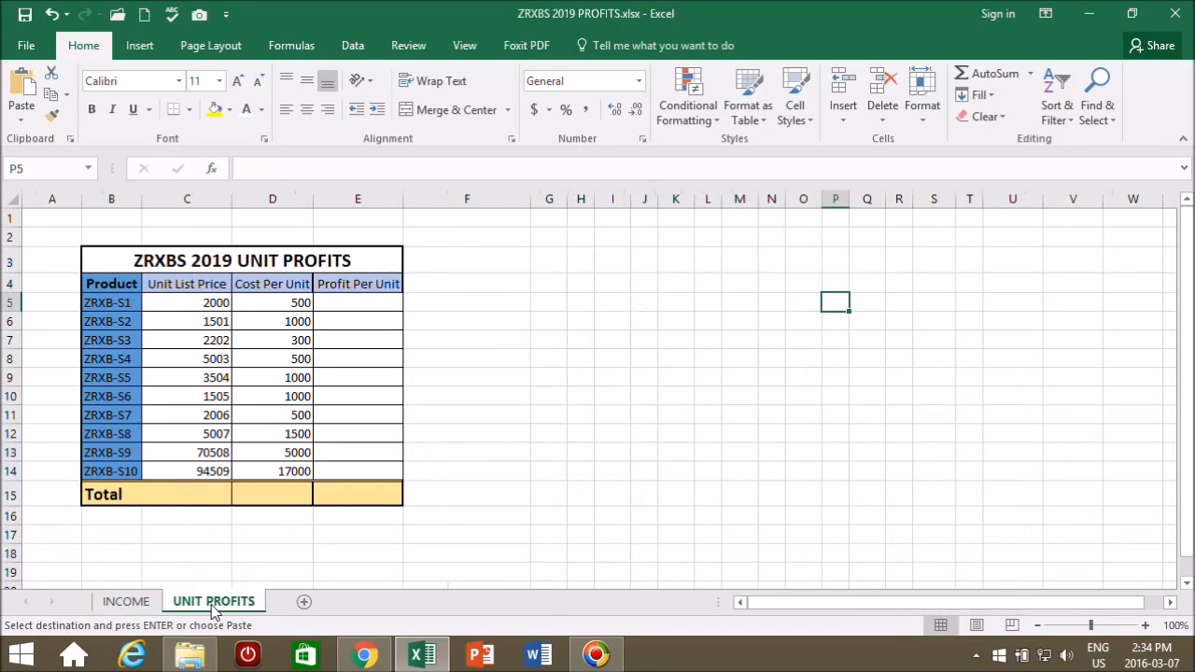
left_click(97, 308)
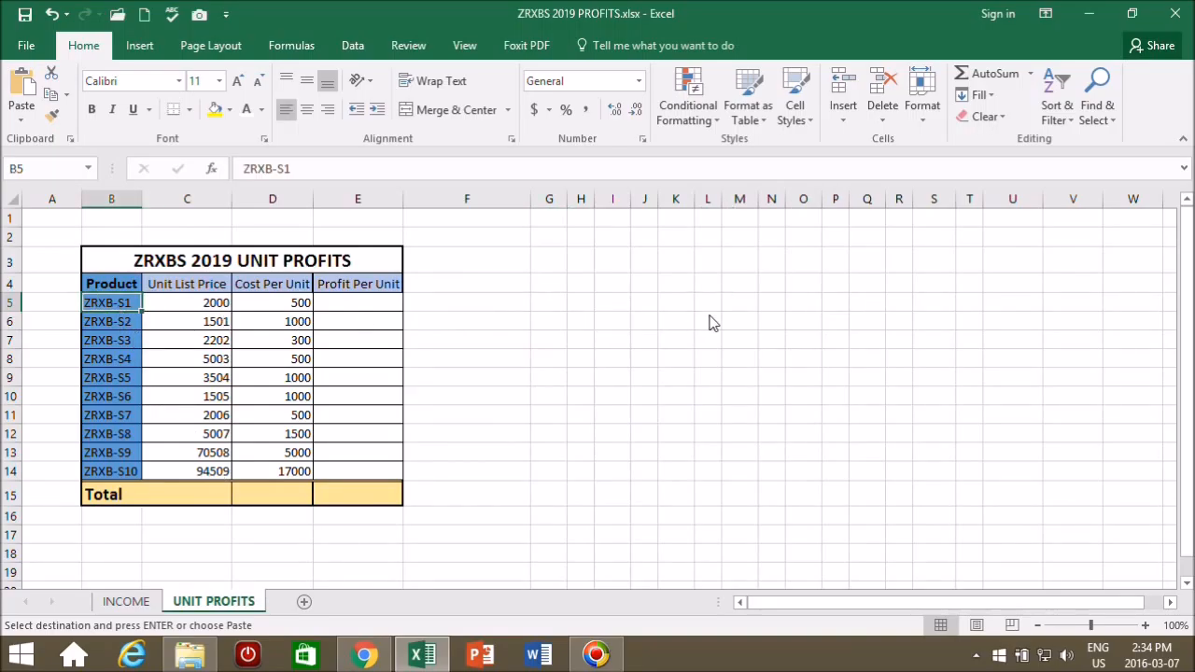
key("ctrl+v")
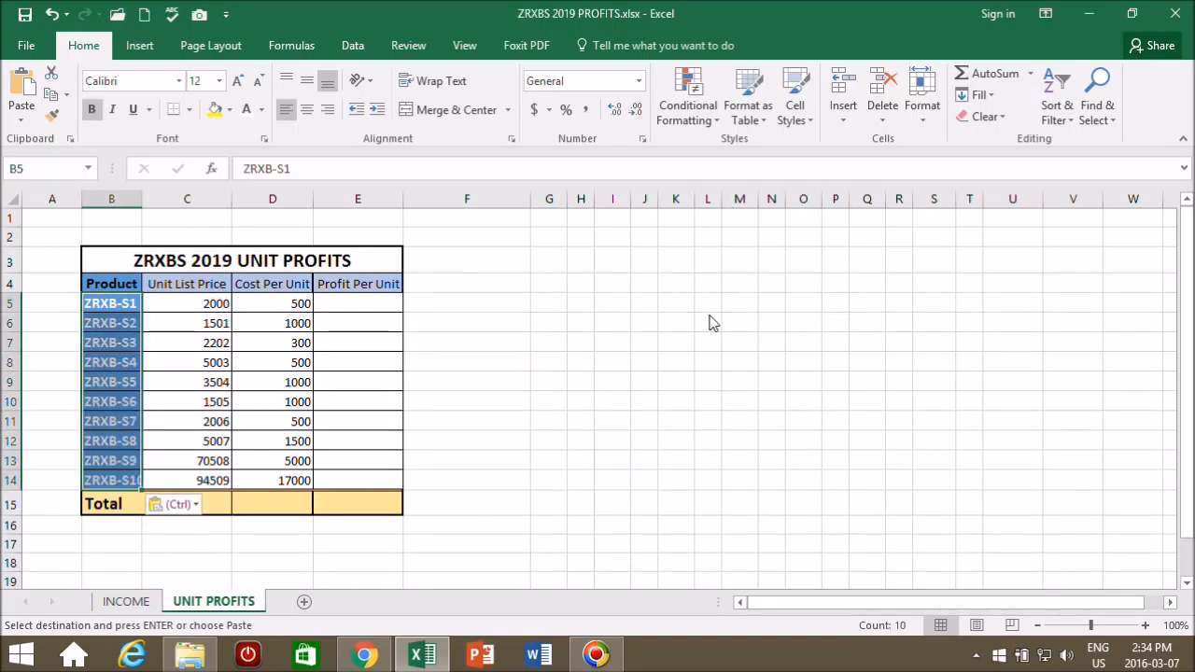
left_click(923, 93)
left_click(1000, 231)
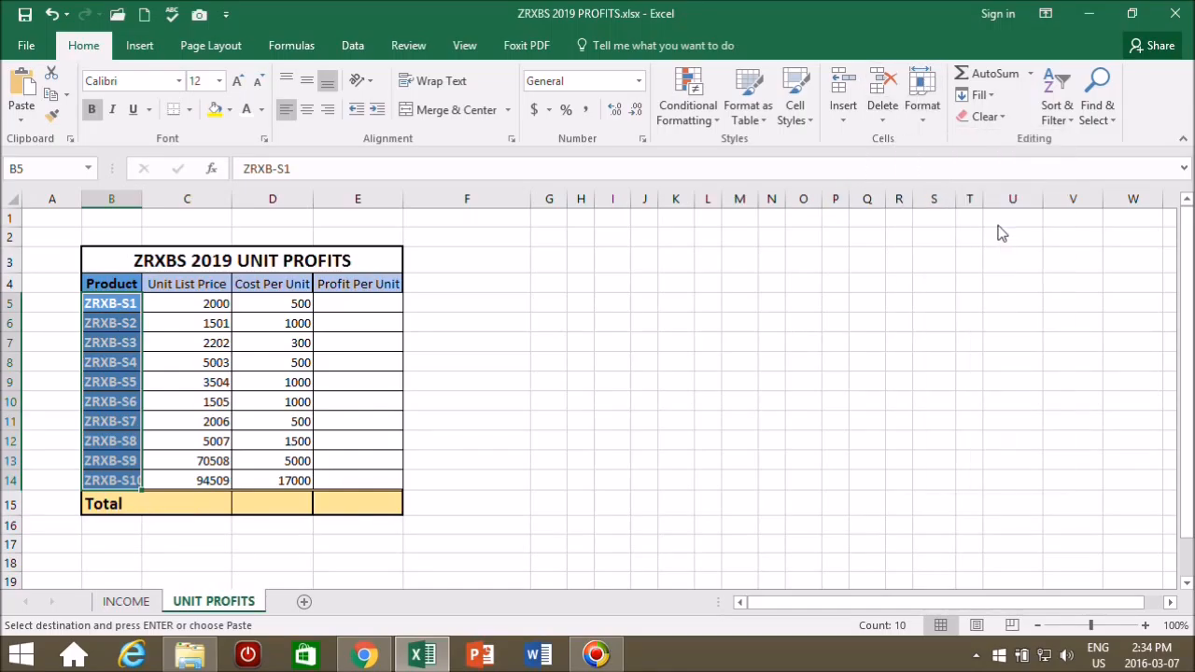
left_click(551, 440)
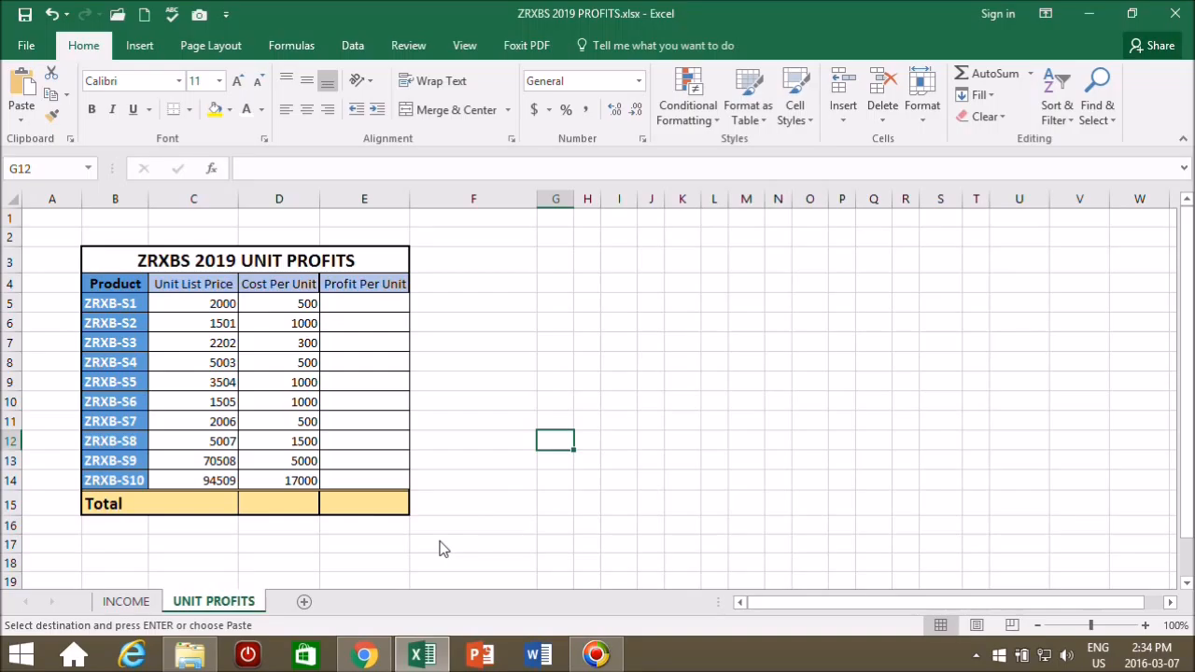
- On the INCOME sheet, total ZRXB-S1's monthly sales in U5 with the AutoSum formula =SUM(I5:T5)
left_click(125, 602)
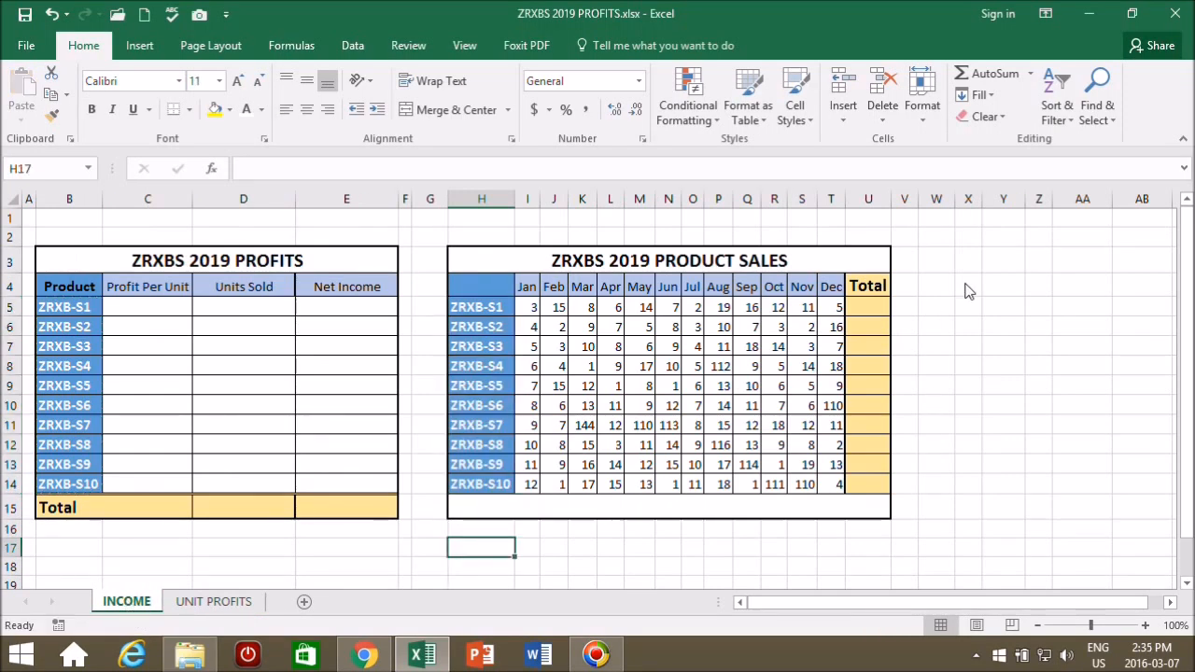
left_click(1071, 313)
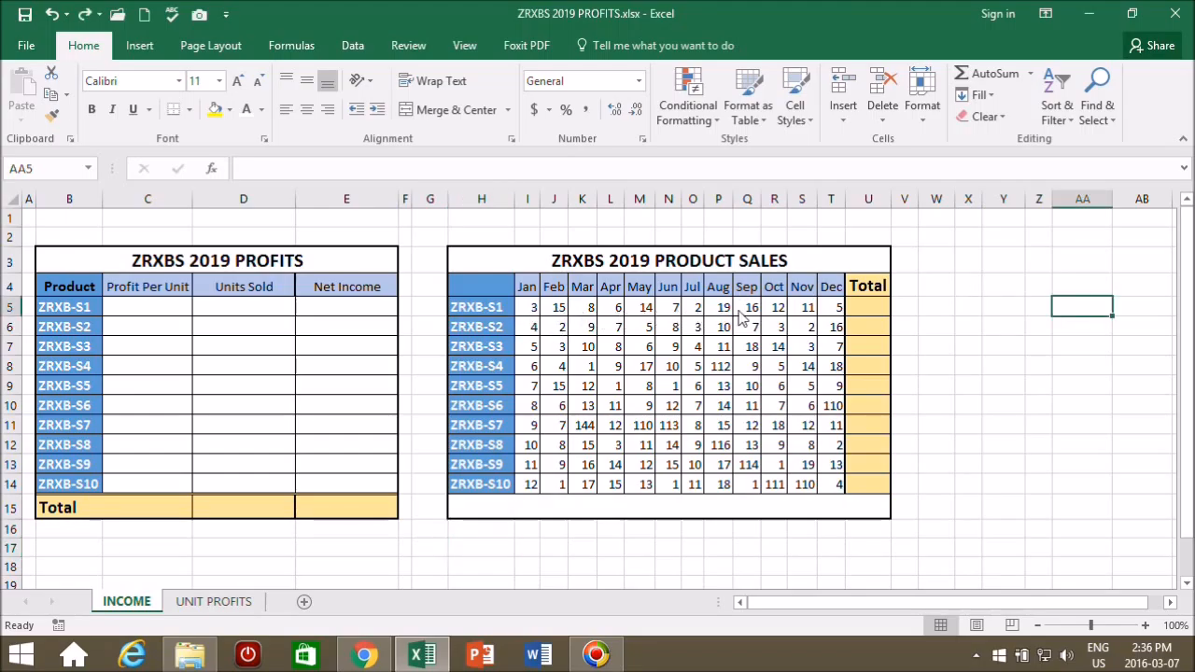
left_click(872, 310)
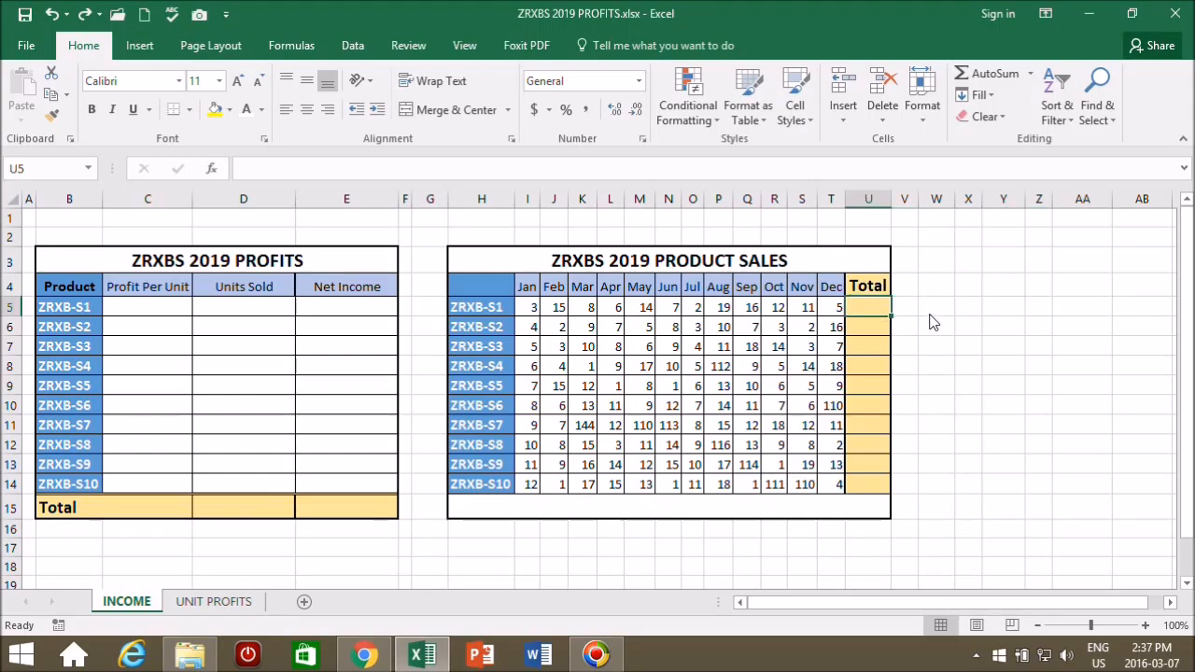
left_click(981, 75)
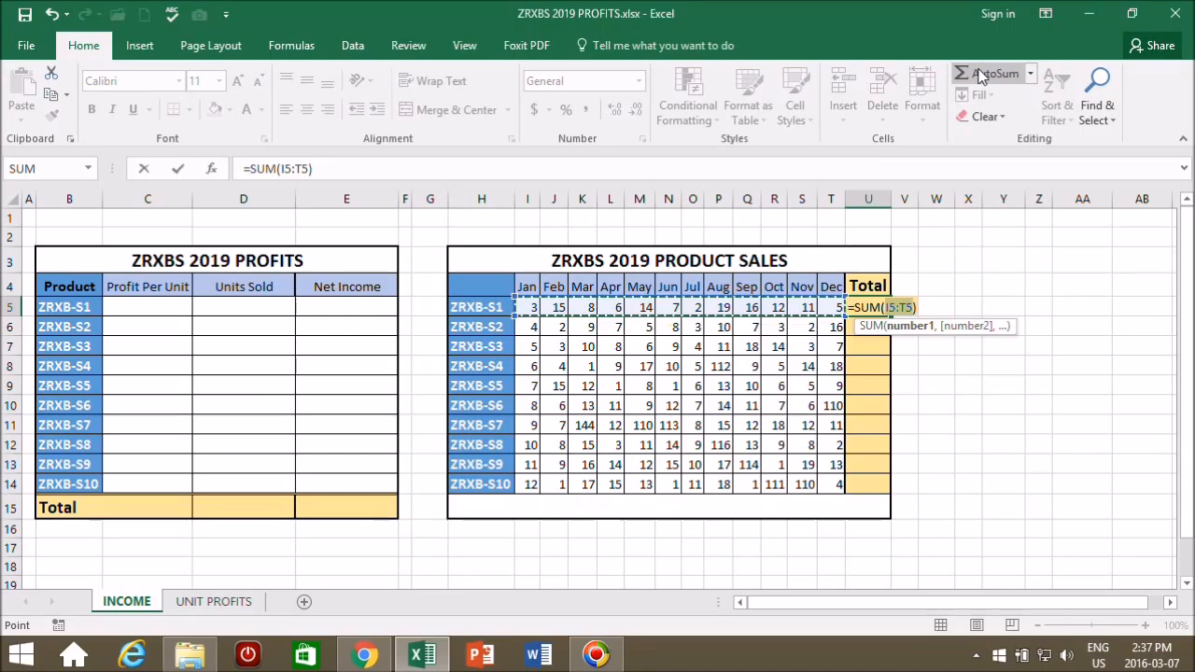
key("Return")
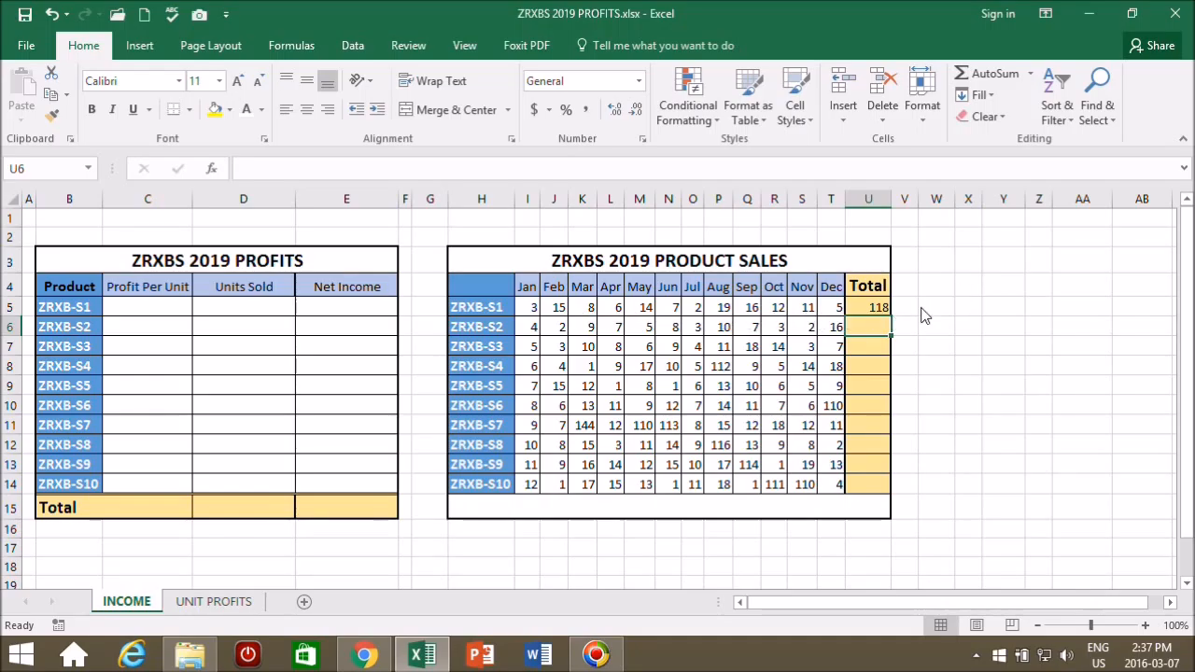
- Fill the total formula in U5 down through U14 and check the copied formulas in the Total column
left_click(871, 307)
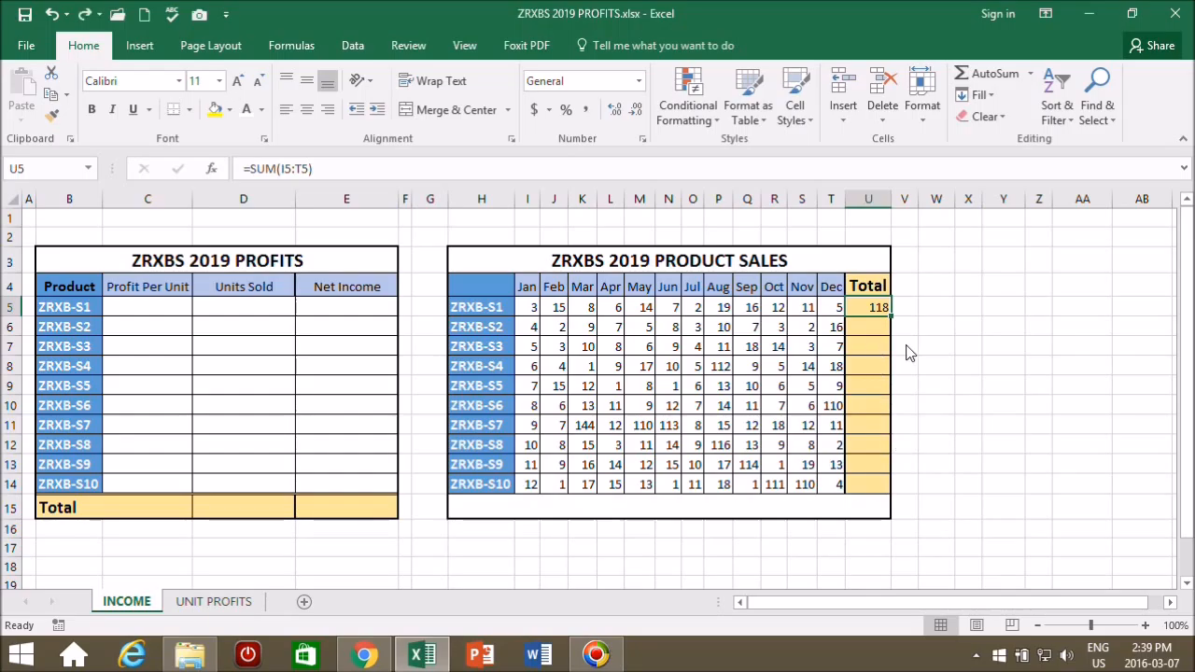
left_click_drag(890, 317, 895, 493)
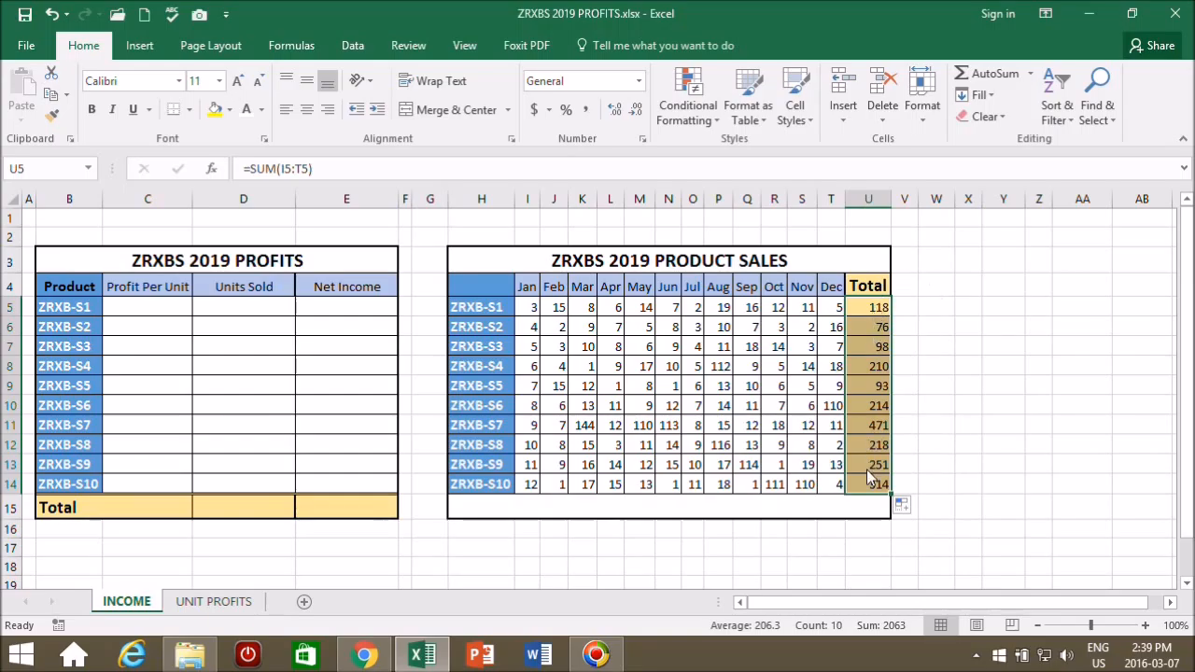
left_click(1003, 346)
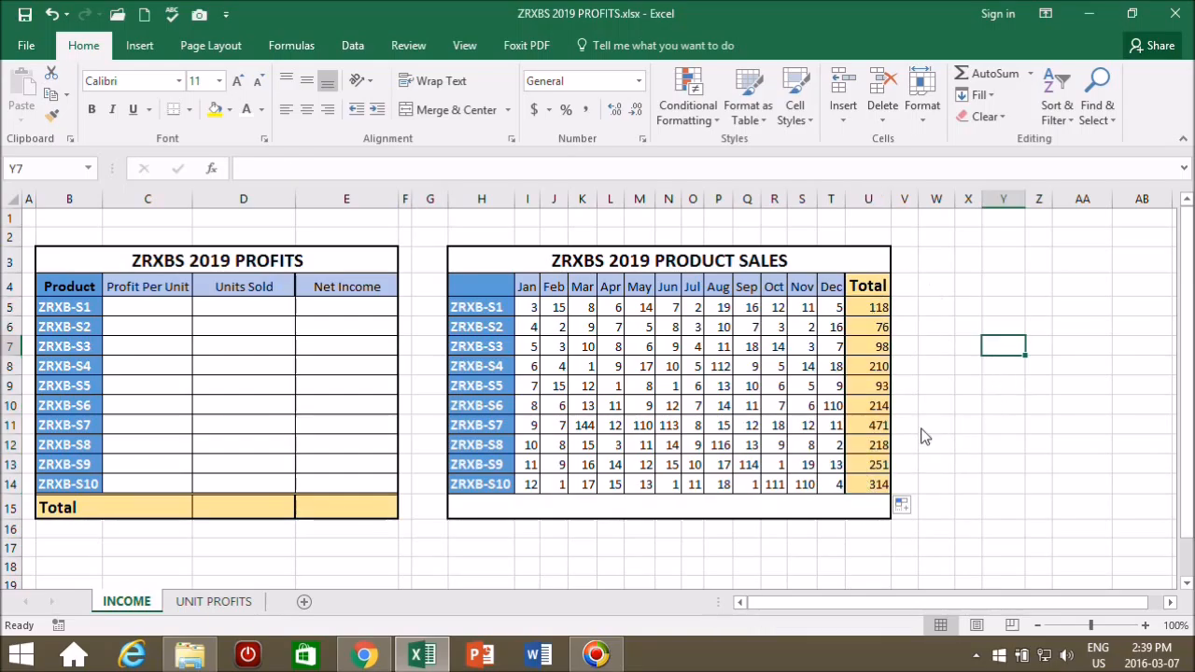
left_click(877, 327)
left_click(883, 351)
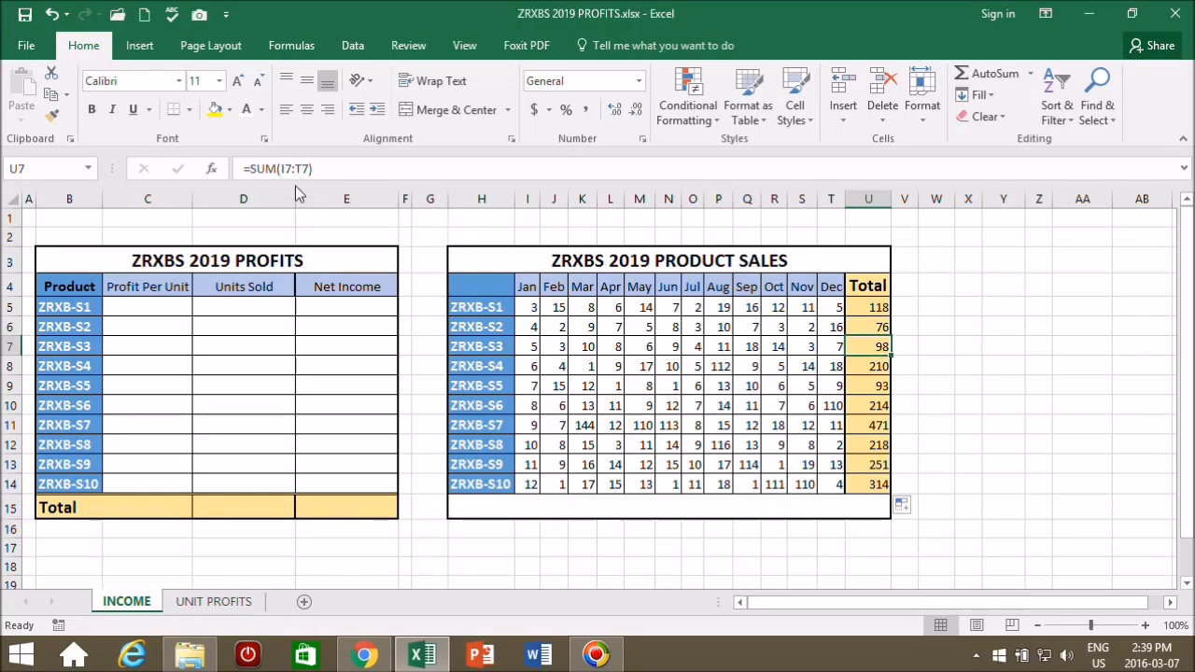
key("Down")
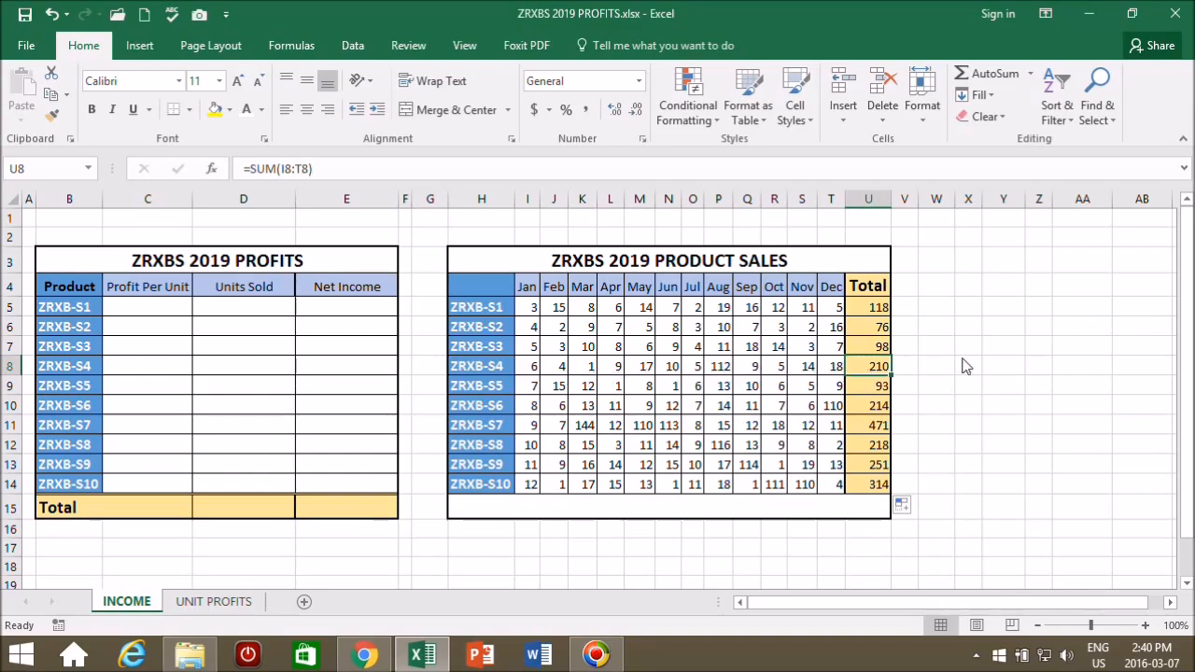
left_click(936, 485)
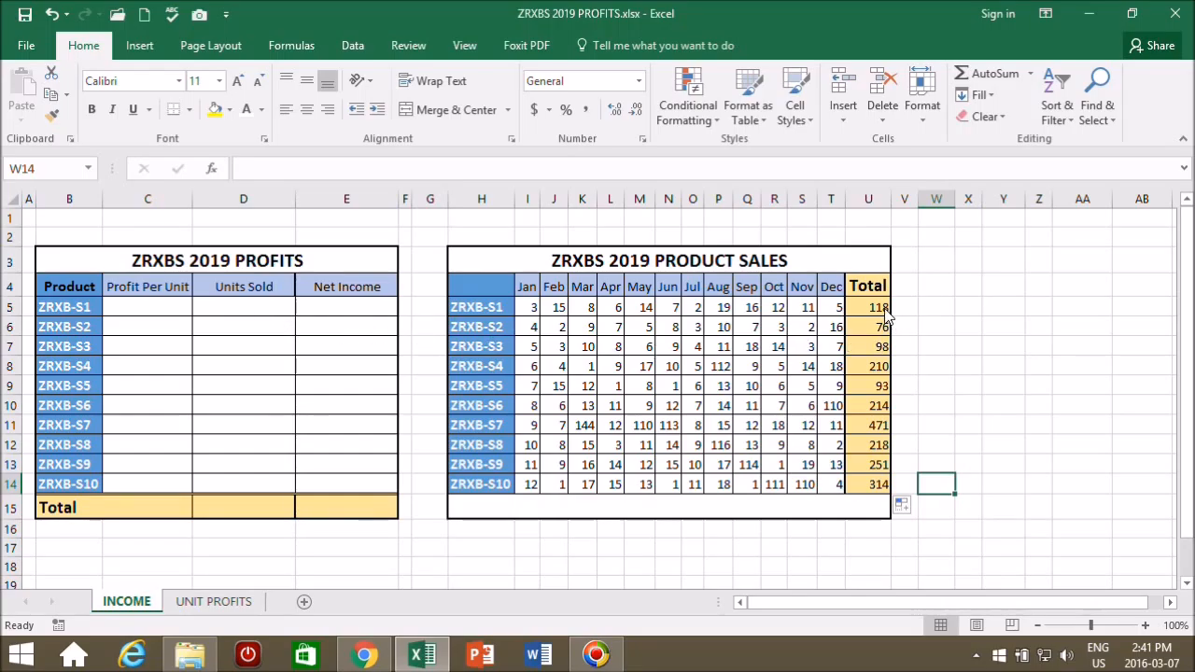
- Link ZRXB-S1's Units Sold cell D5 to its sales total with the formula =U5
left_click(260, 316)
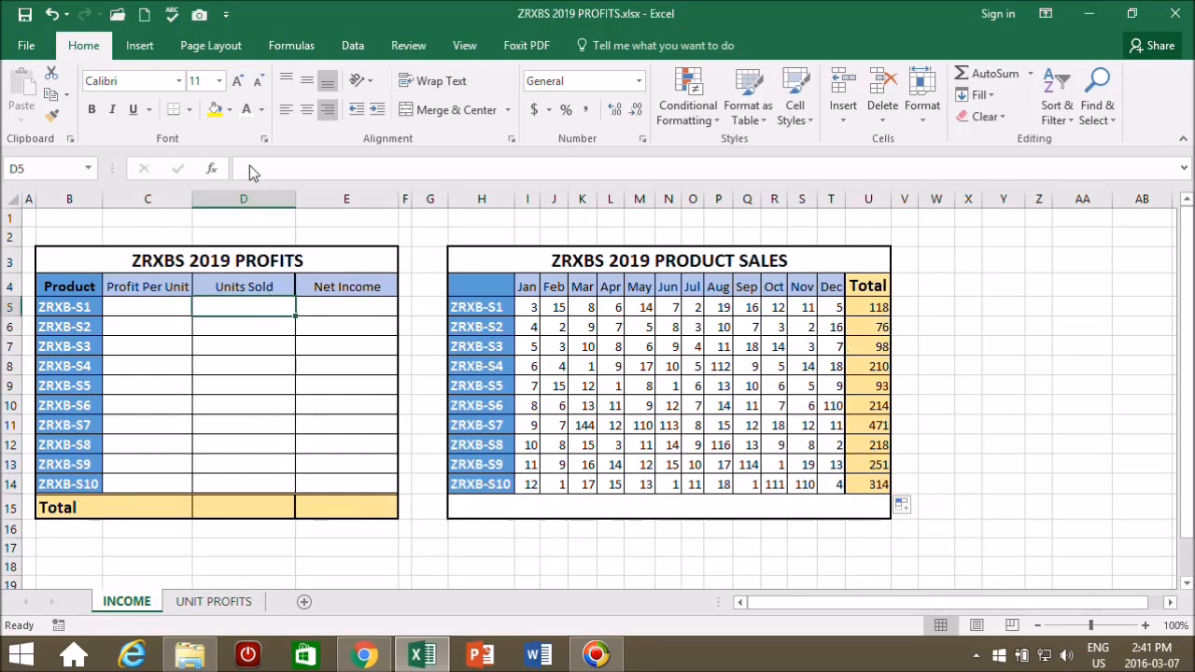
left_click(249, 165)
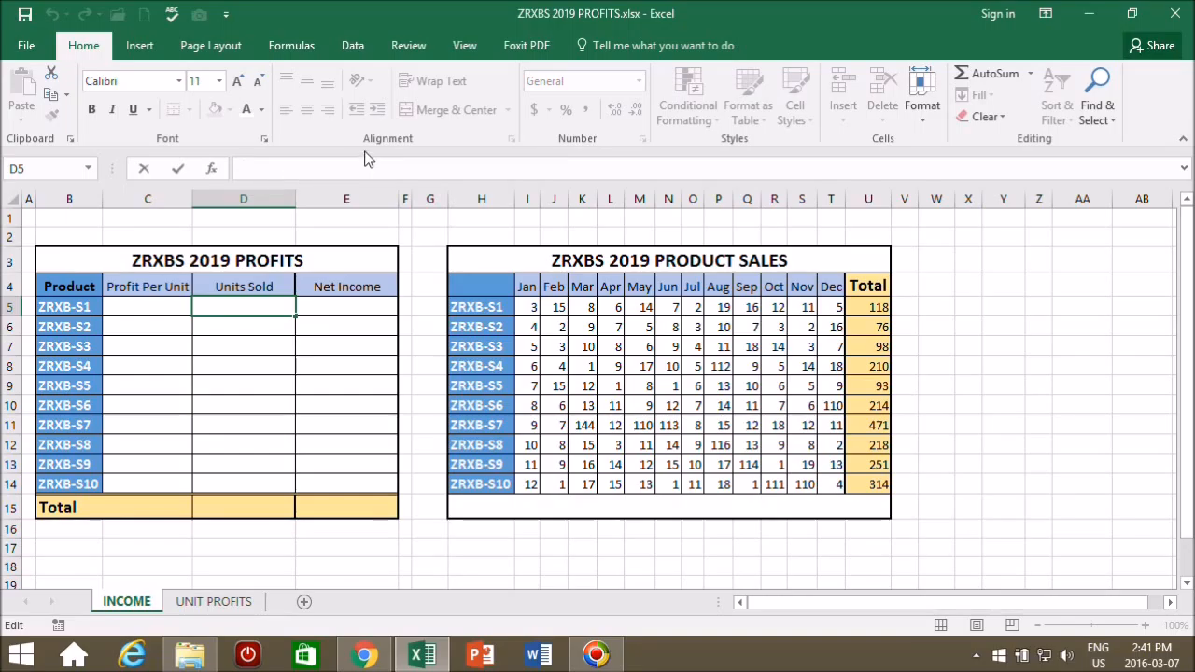
type("=")
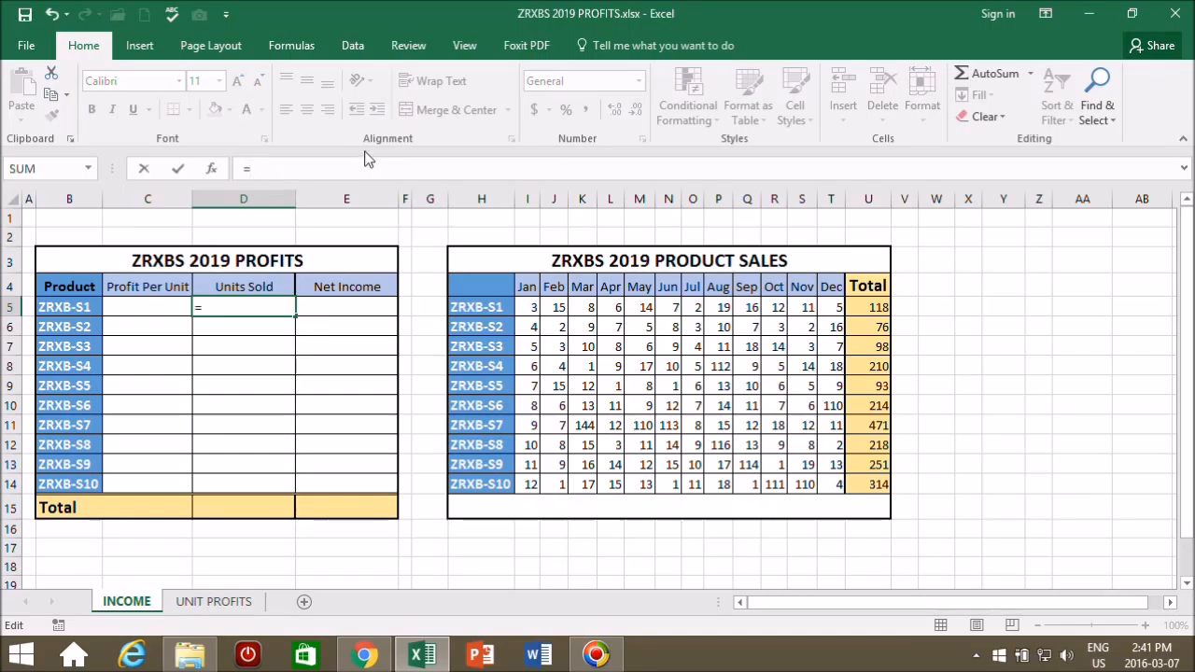
left_click(879, 308)
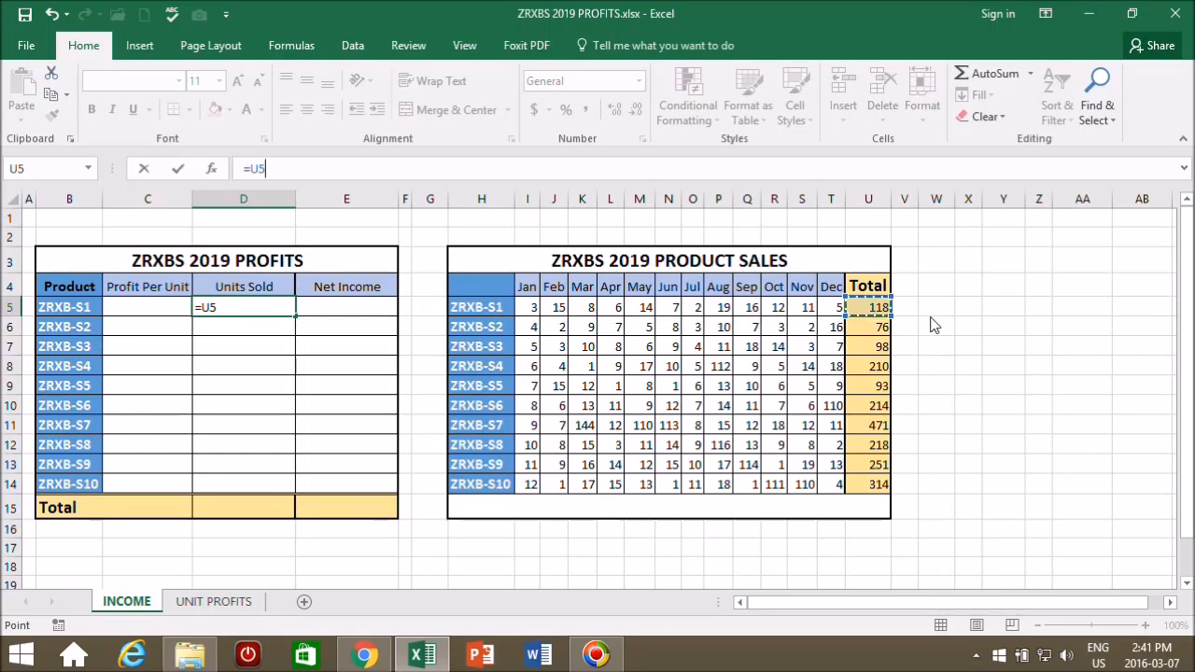
key("Return")
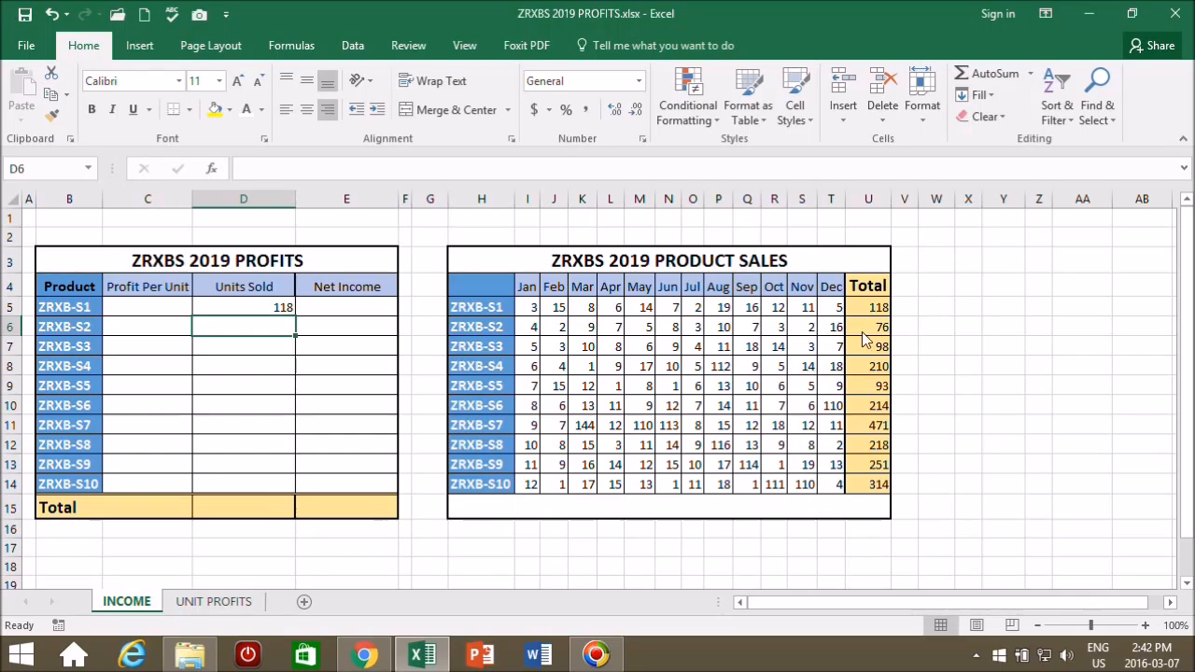
- Fill the Units Sold formula in D5 down through D14
left_click(267, 310)
left_click_drag(295, 319, 283, 495)
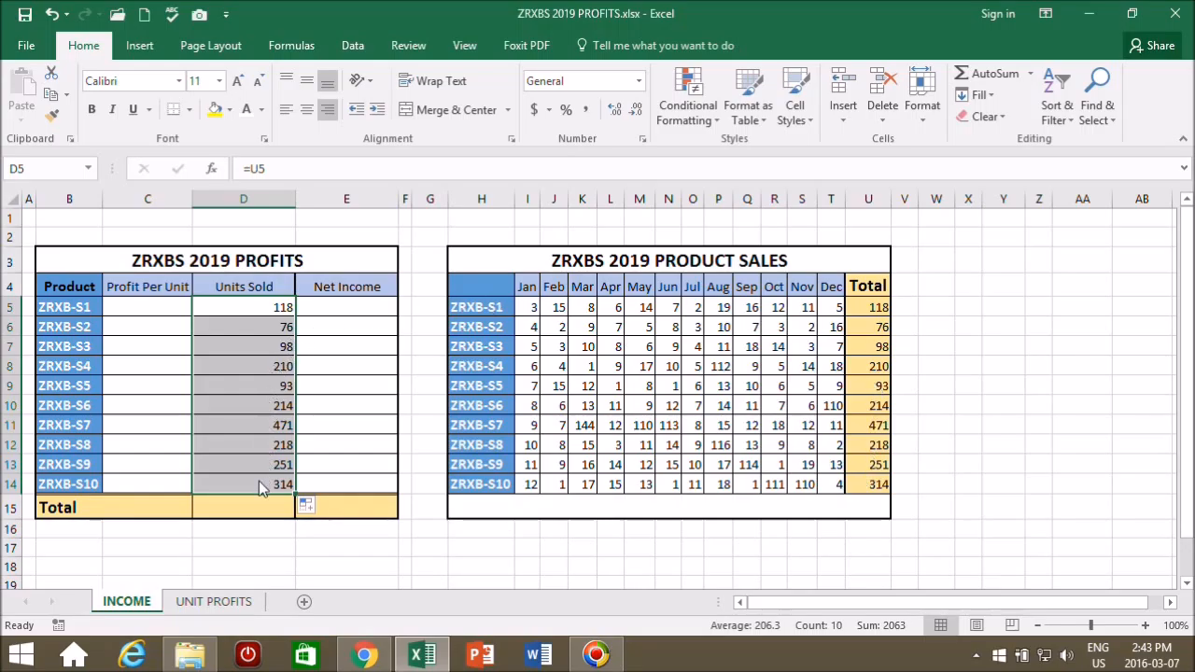
left_click(1004, 464)
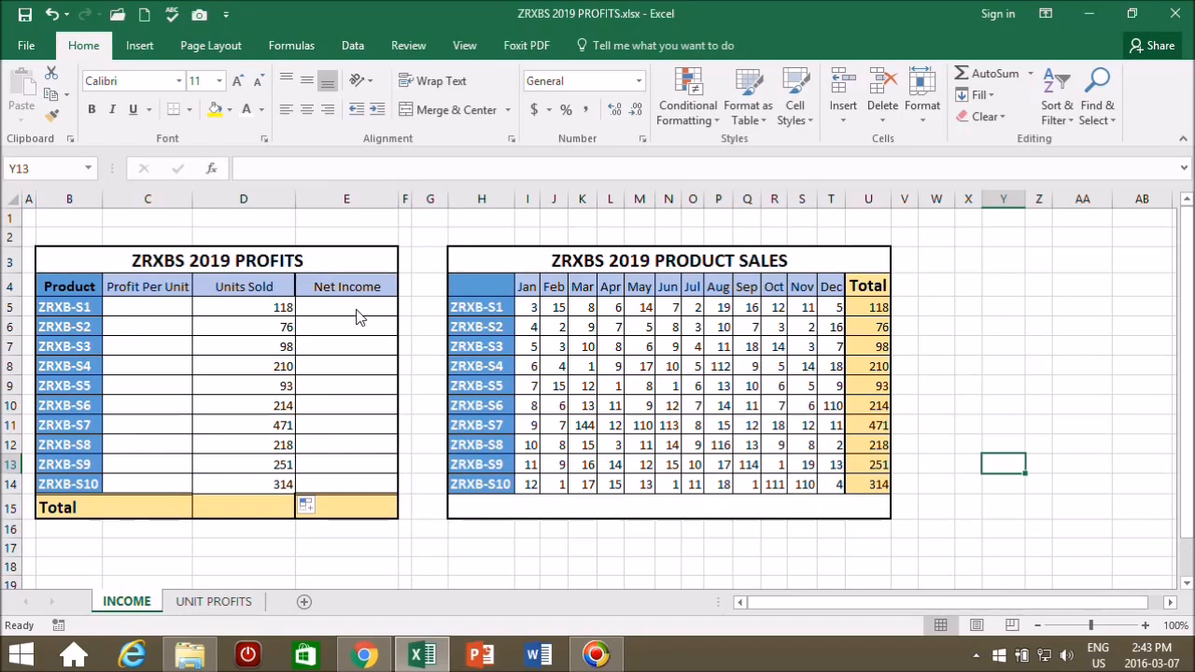
- On the UNIT PROFITS sheet, calculate ZRXB-S1's Profit Per Unit in E5 with the formula =C5-D5
left_click(214, 603)
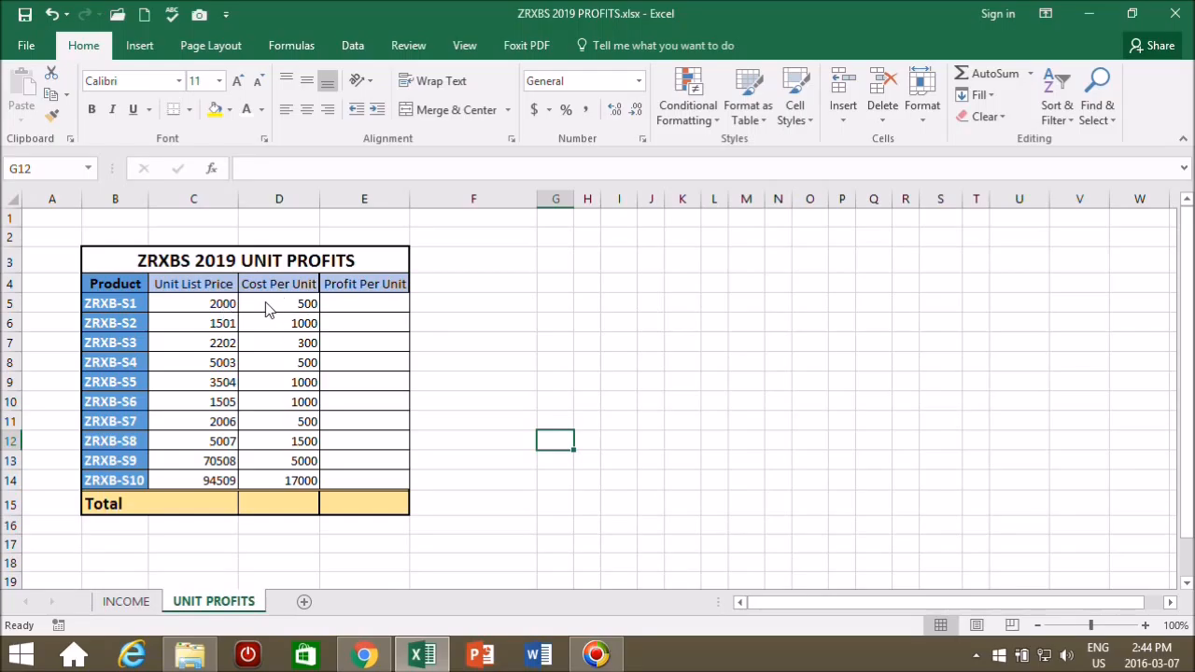
double_click(371, 309)
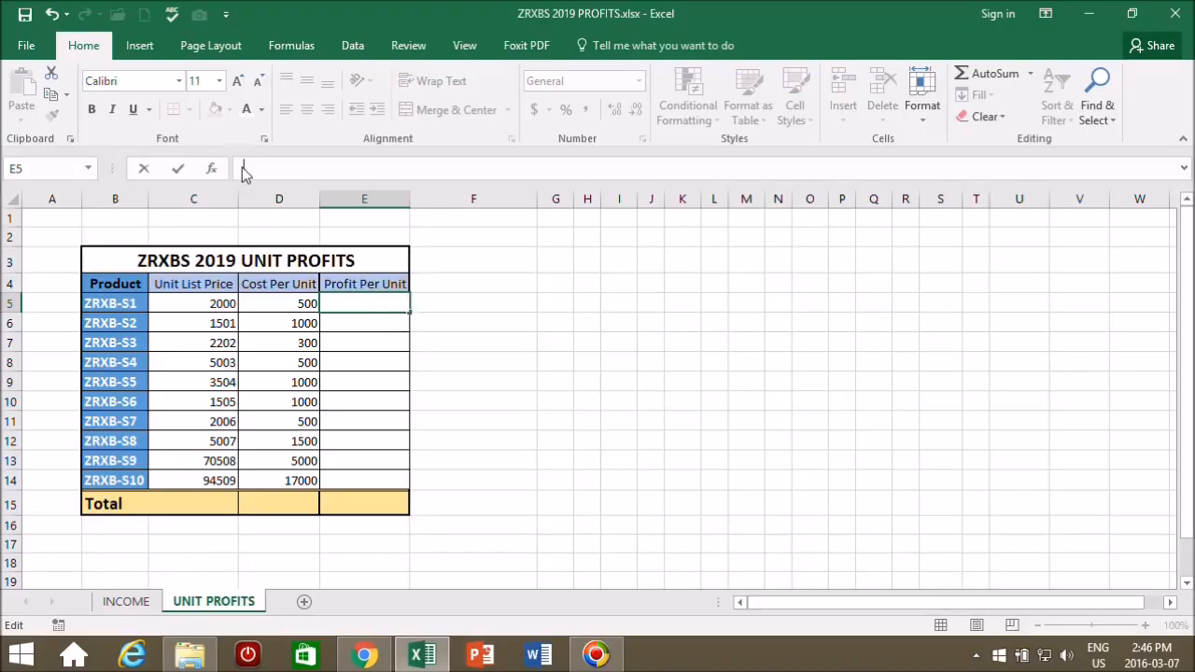
type("=")
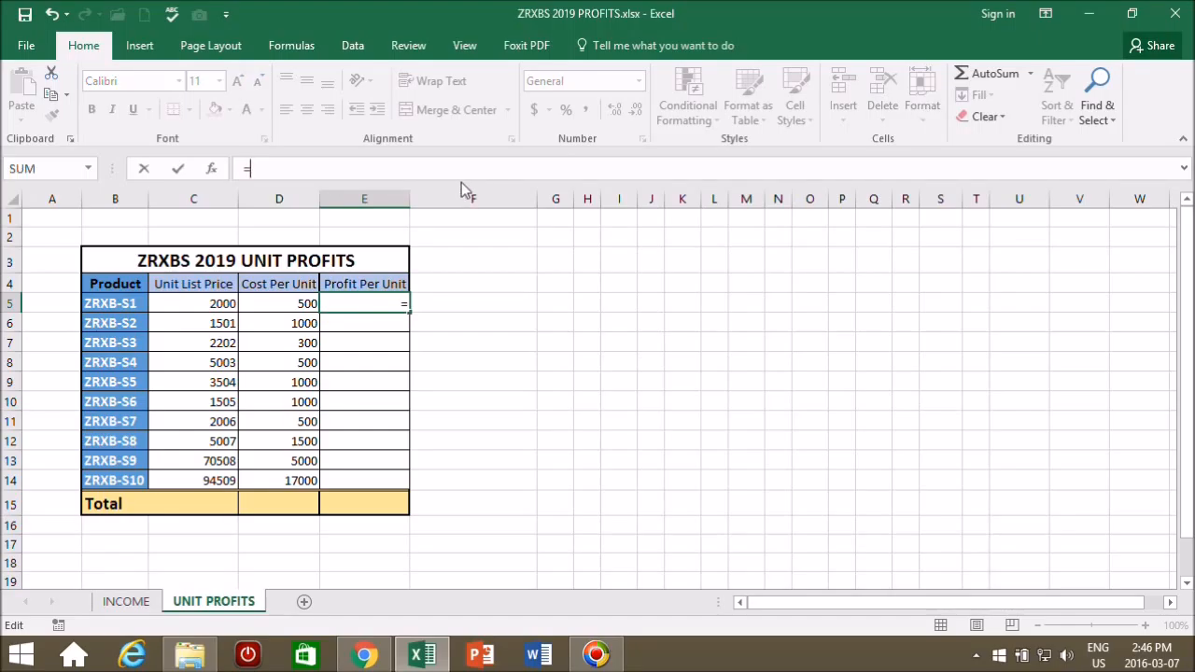
left_click(250, 168)
left_click(216, 311)
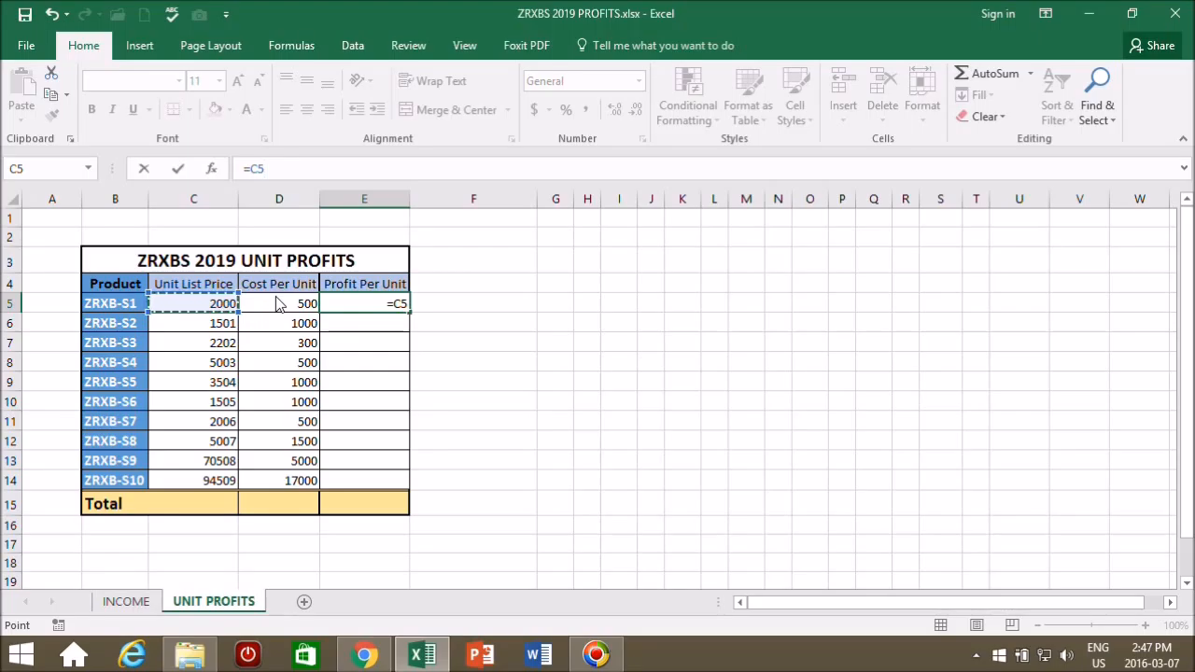
type("-")
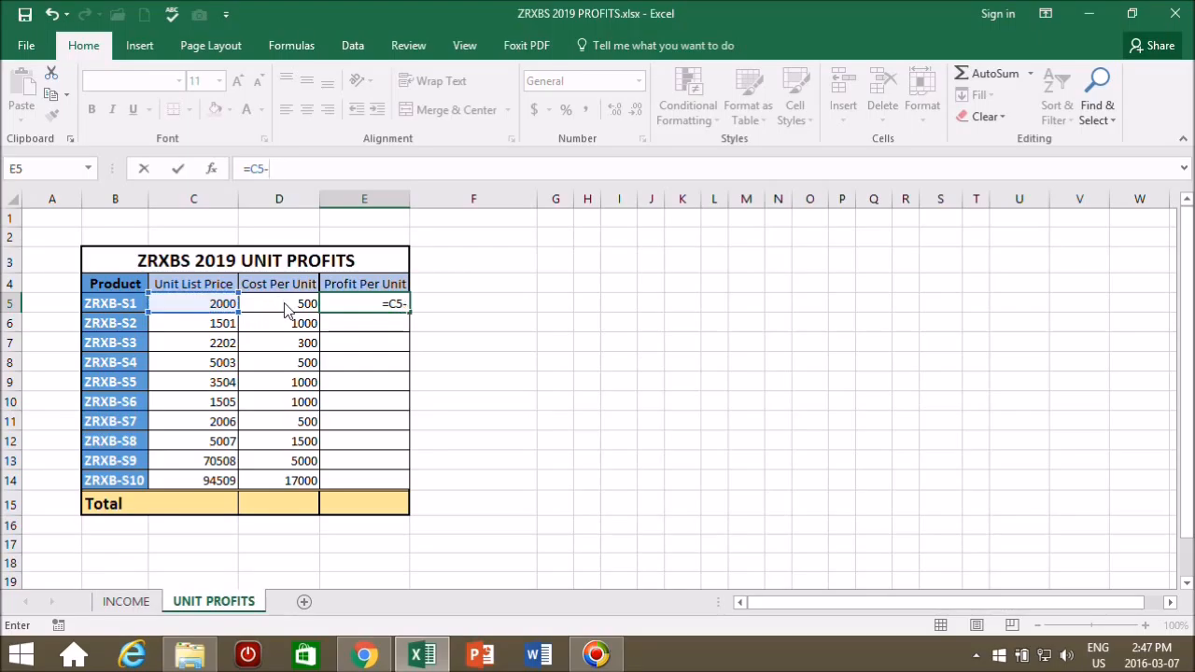
left_click(287, 310)
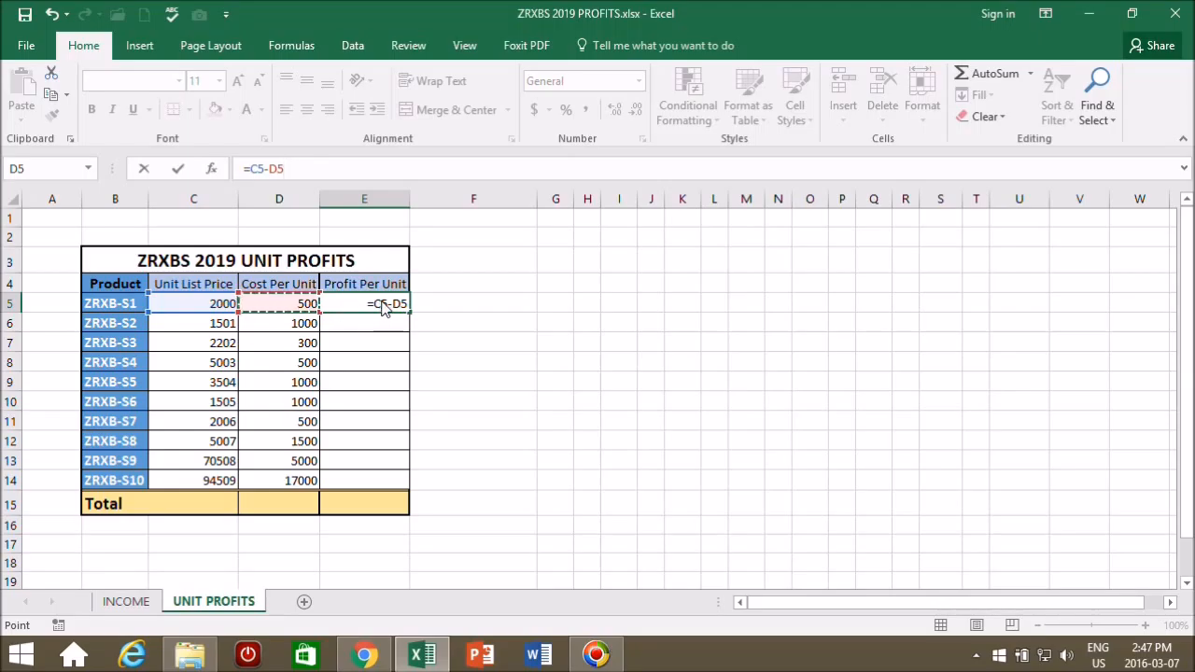
key("ctrl+Return")
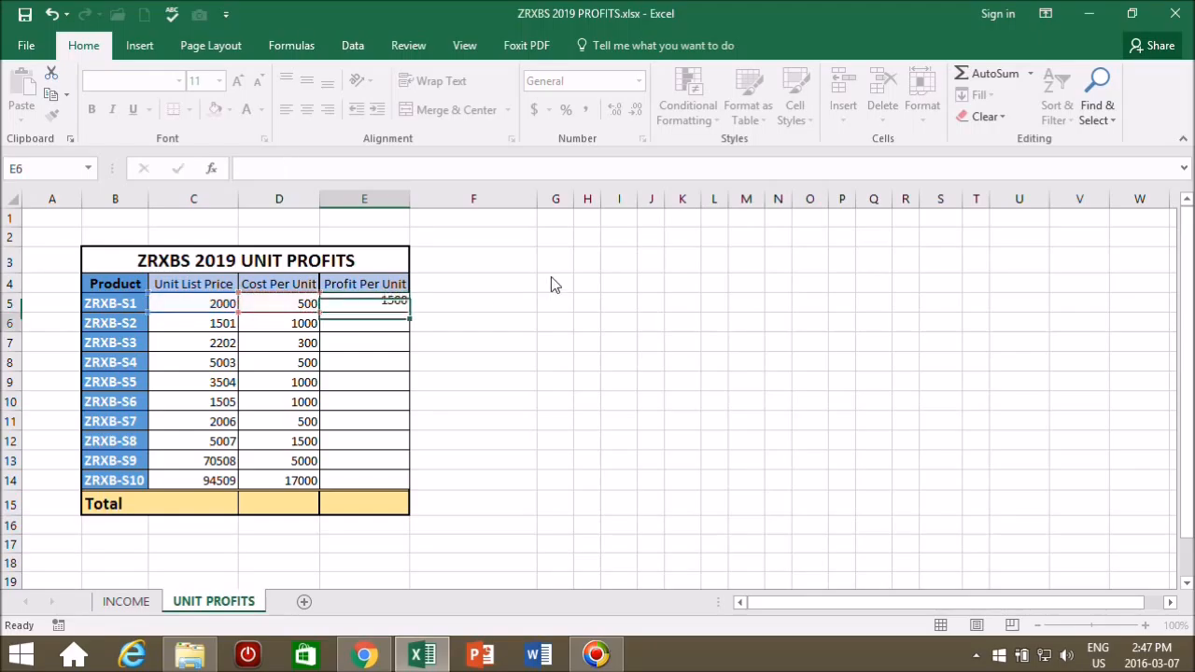
key("Down")
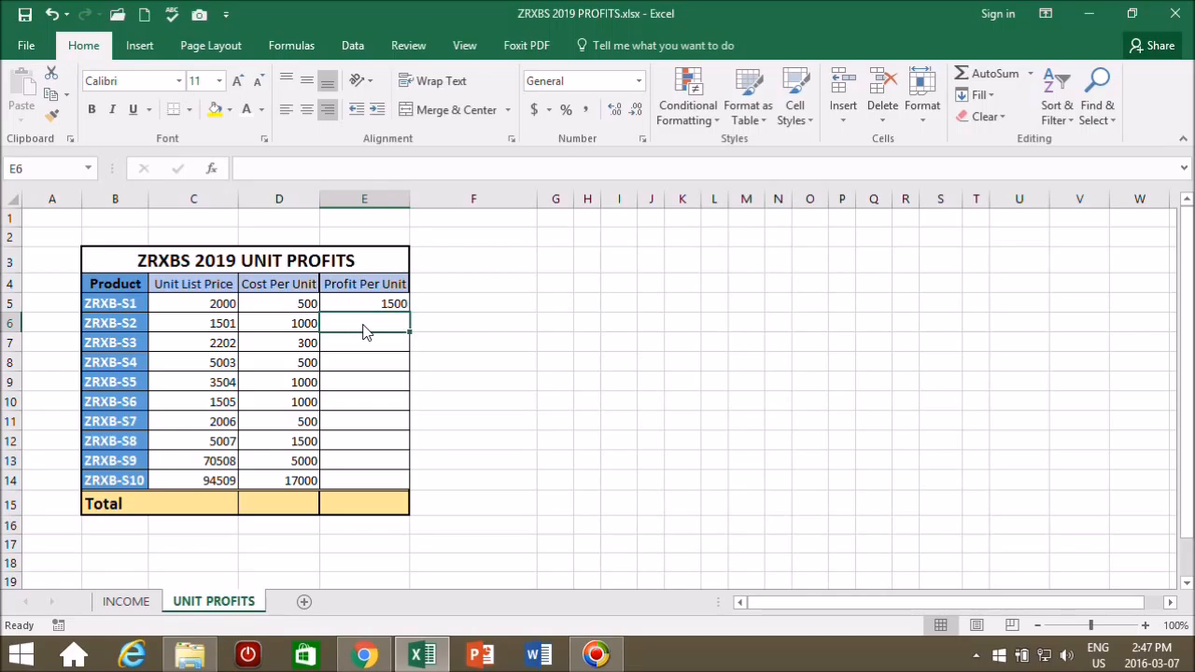
- Set ZRXB-S1's Unit List Price in C5 to 1900 and check the Profit Per Unit cell E5
left_click(234, 311)
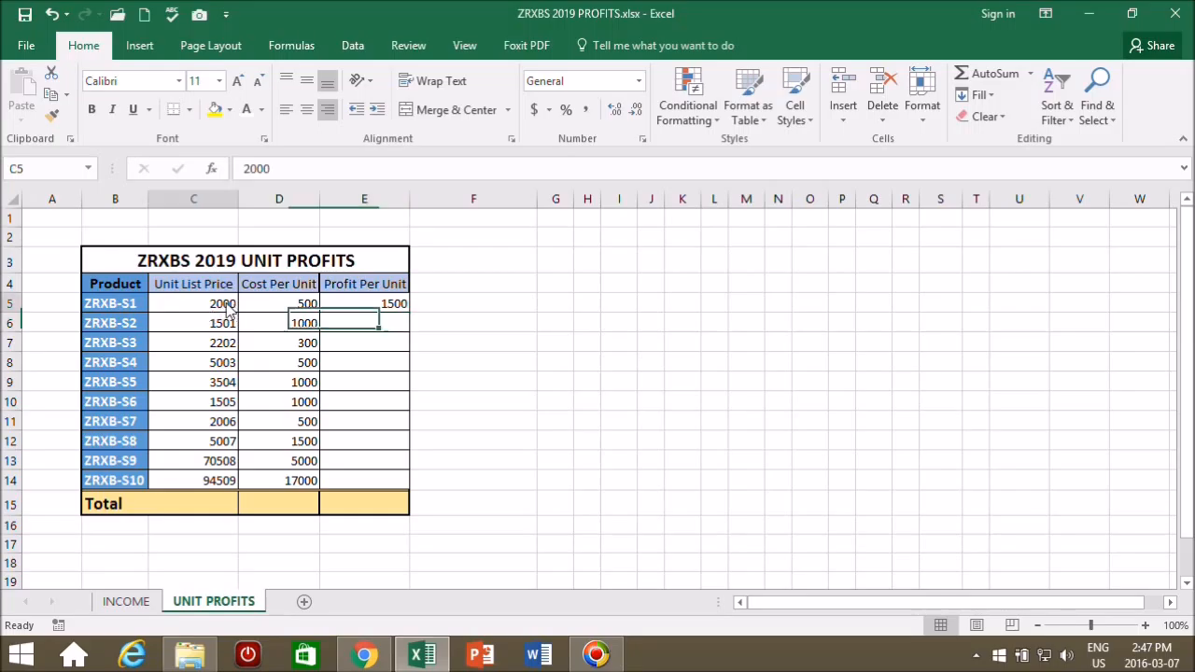
left_click_drag(281, 168, 241, 174)
type("1")
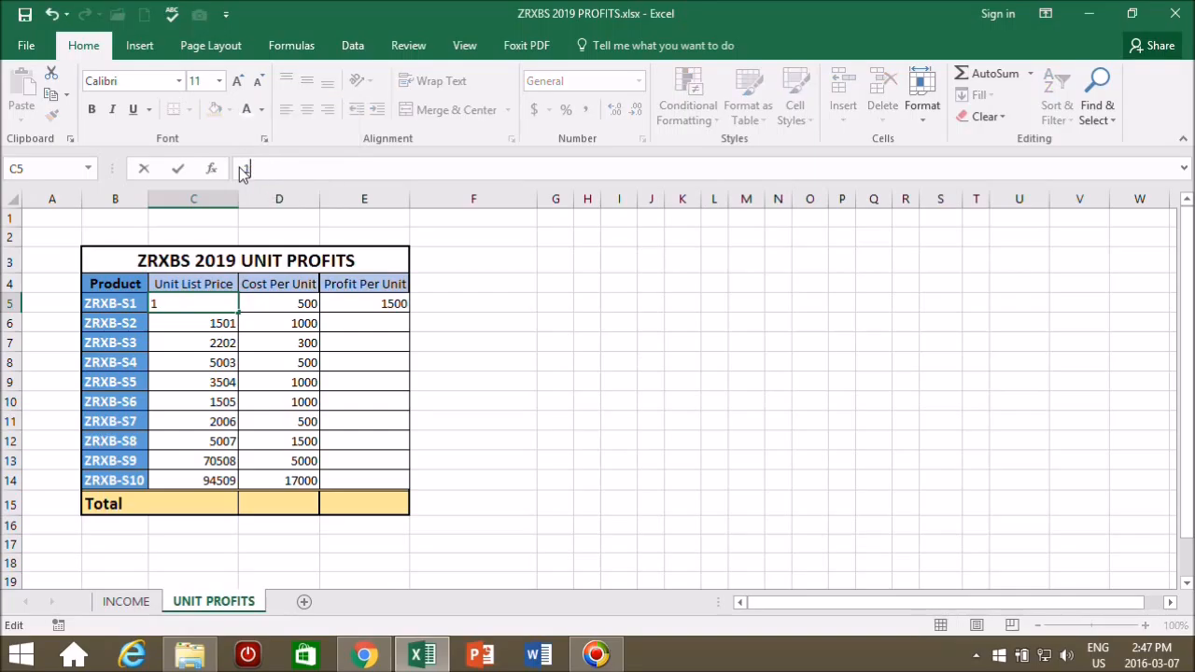
type("900")
left_click(484, 308)
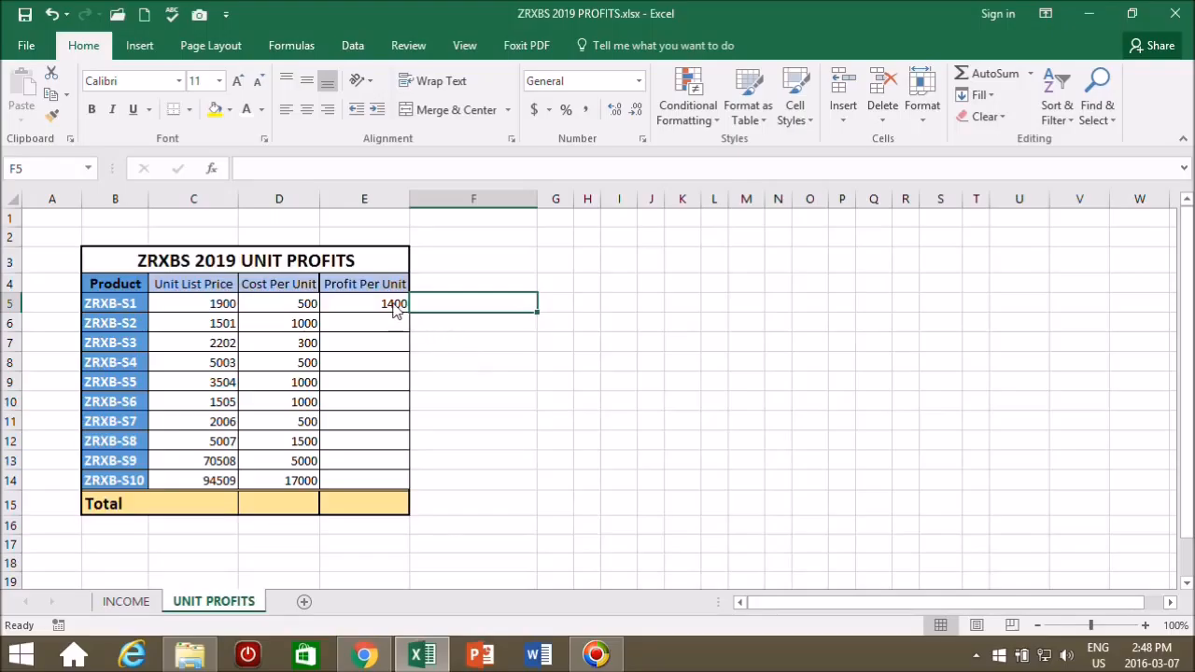
key("Left")
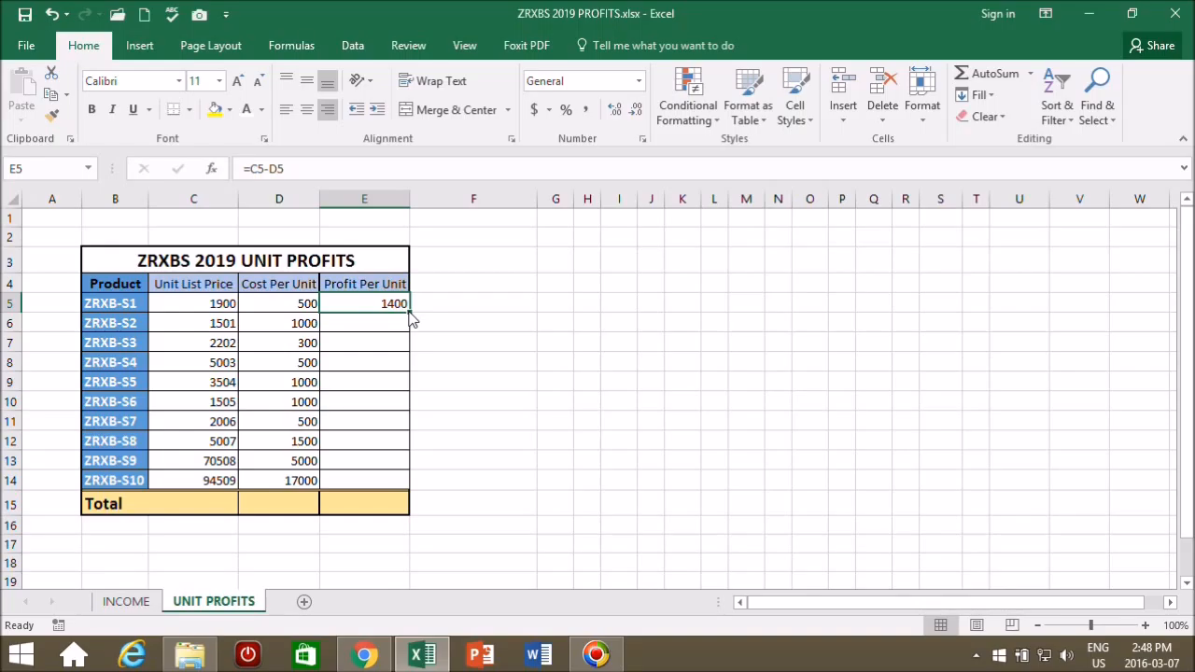
- Fill the Profit Per Unit formula in E5 down through E14
left_click_drag(411, 319, 411, 492)
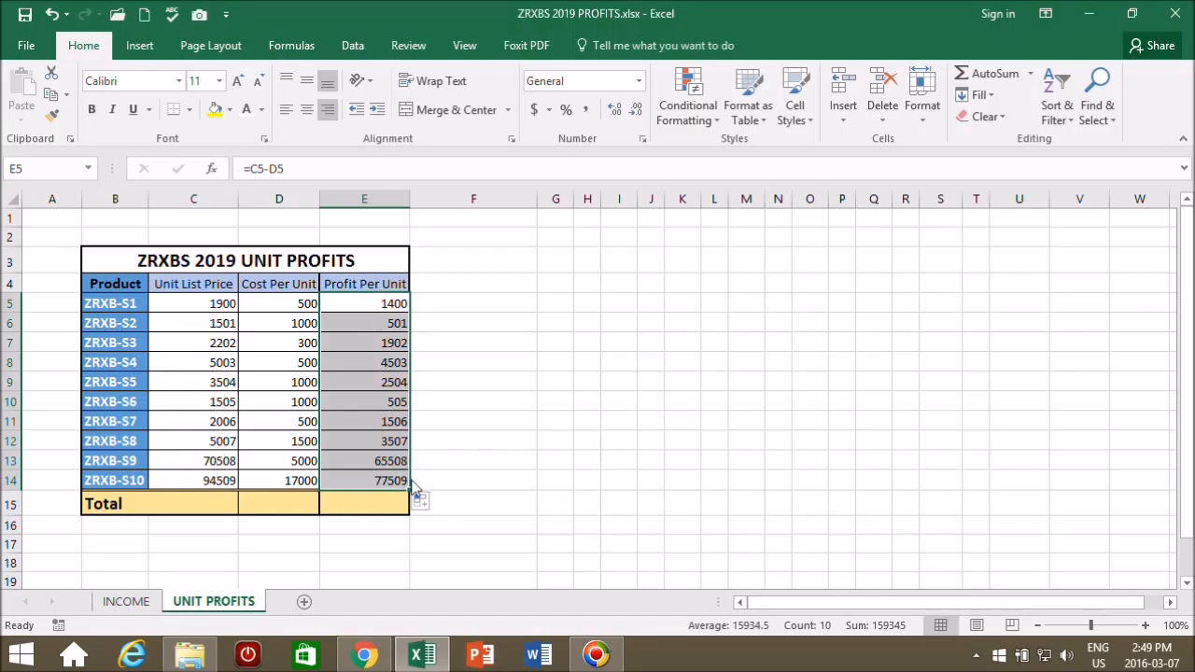
left_click(516, 409)
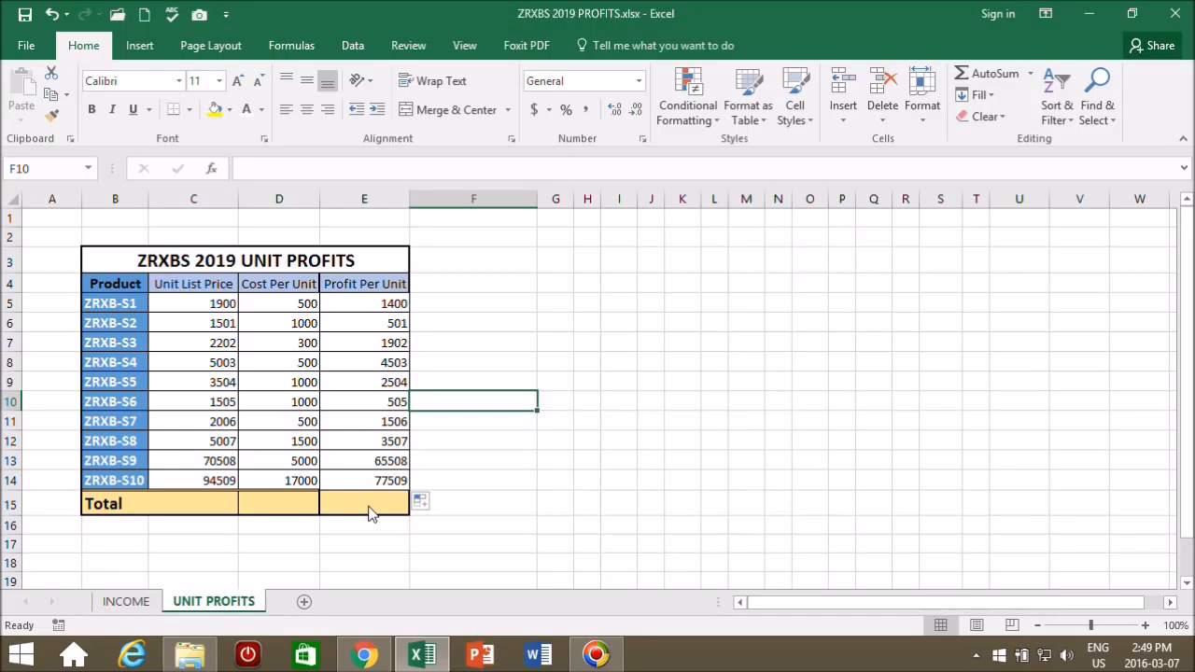
- Total the Profit Per Unit column in E15 with =SUM(E5:E14) and right-align the cell
left_click(372, 511)
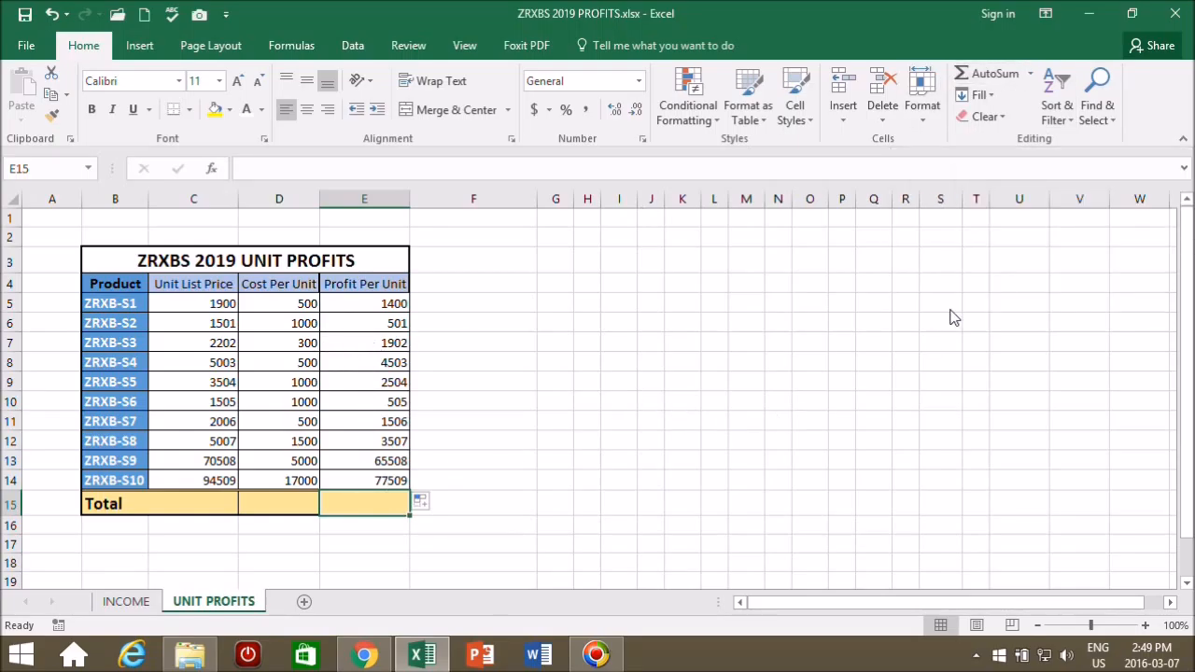
left_click(994, 78)
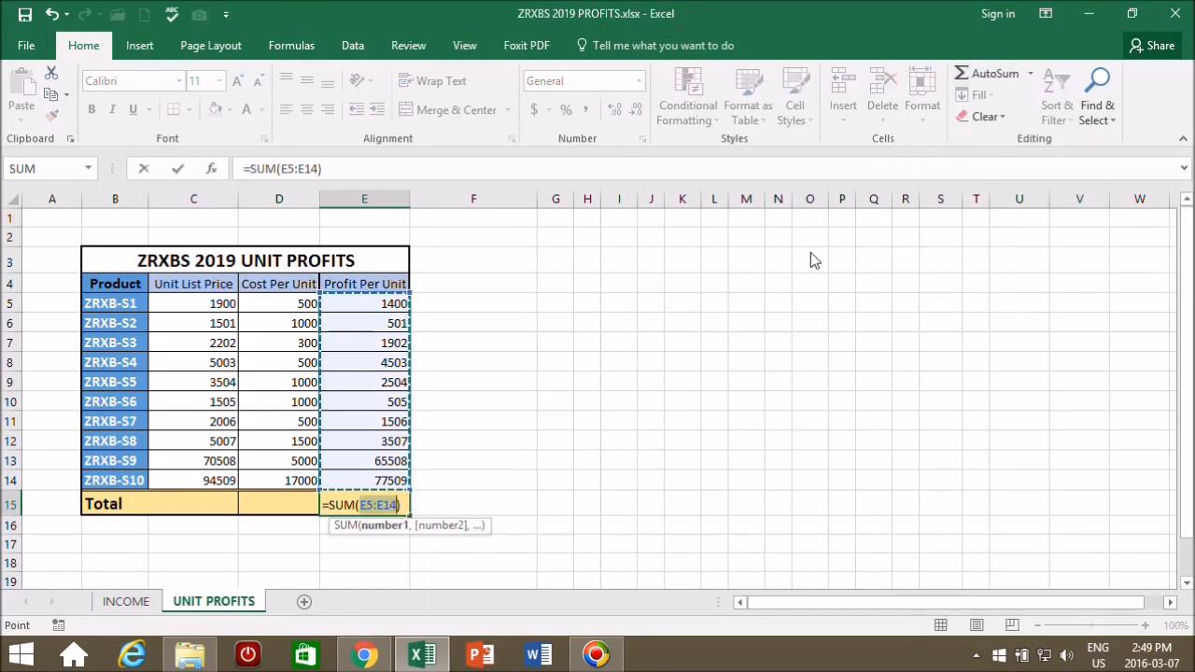
key("Return")
left_click(376, 514)
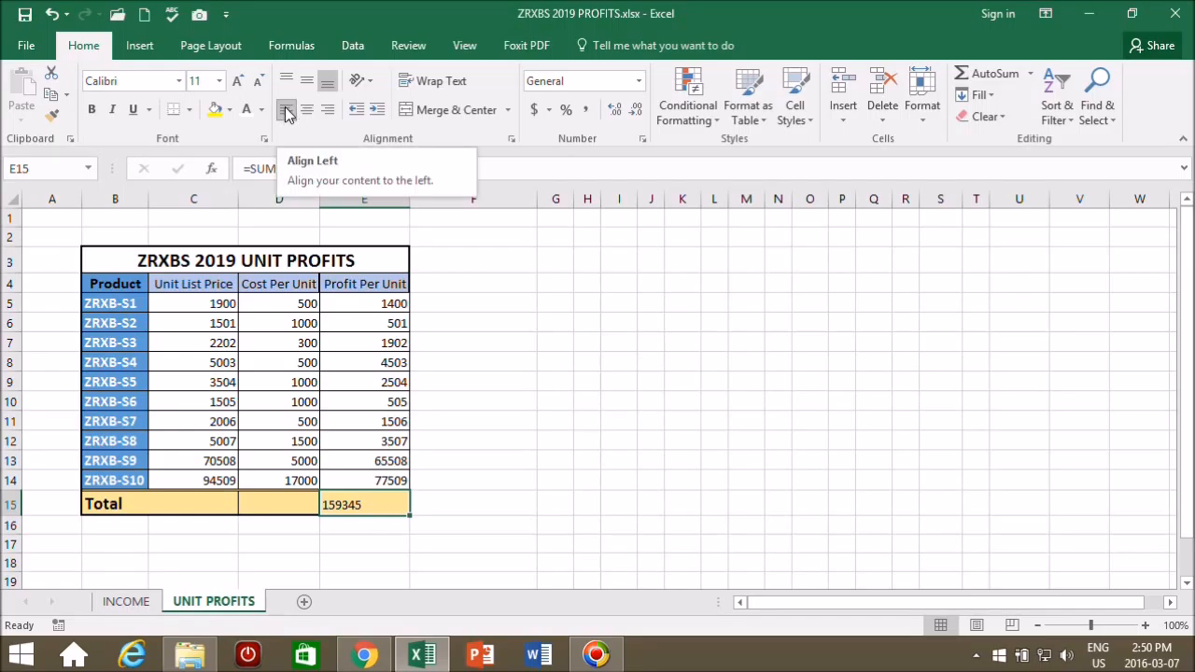
left_click(327, 113)
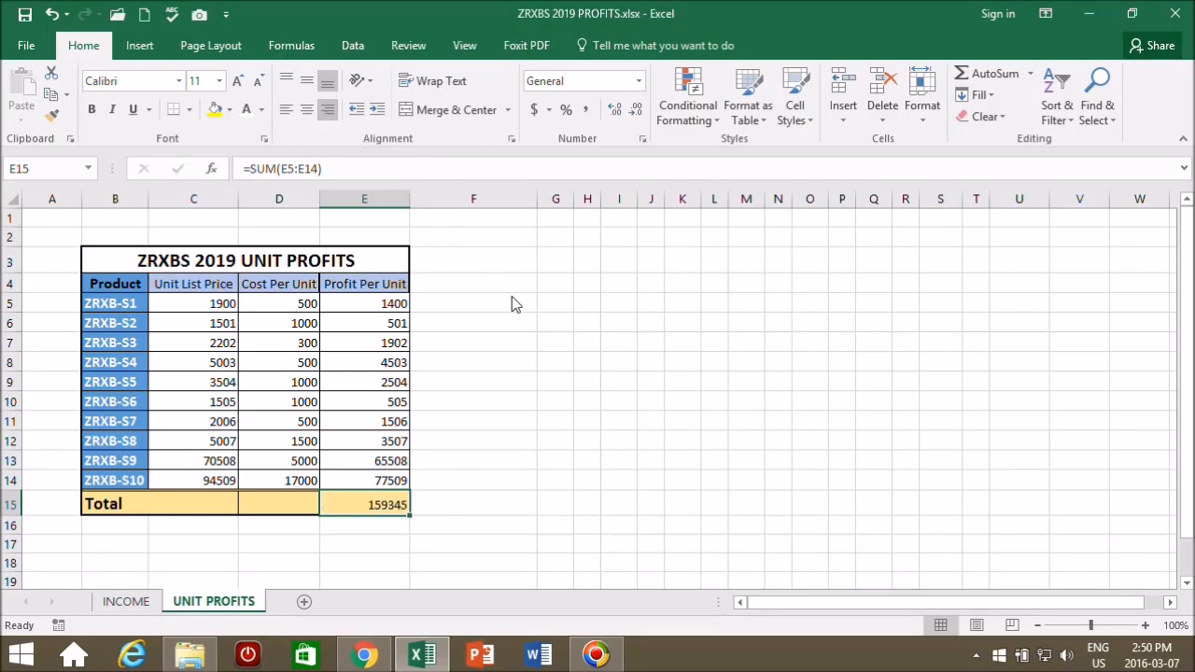
left_click(518, 322)
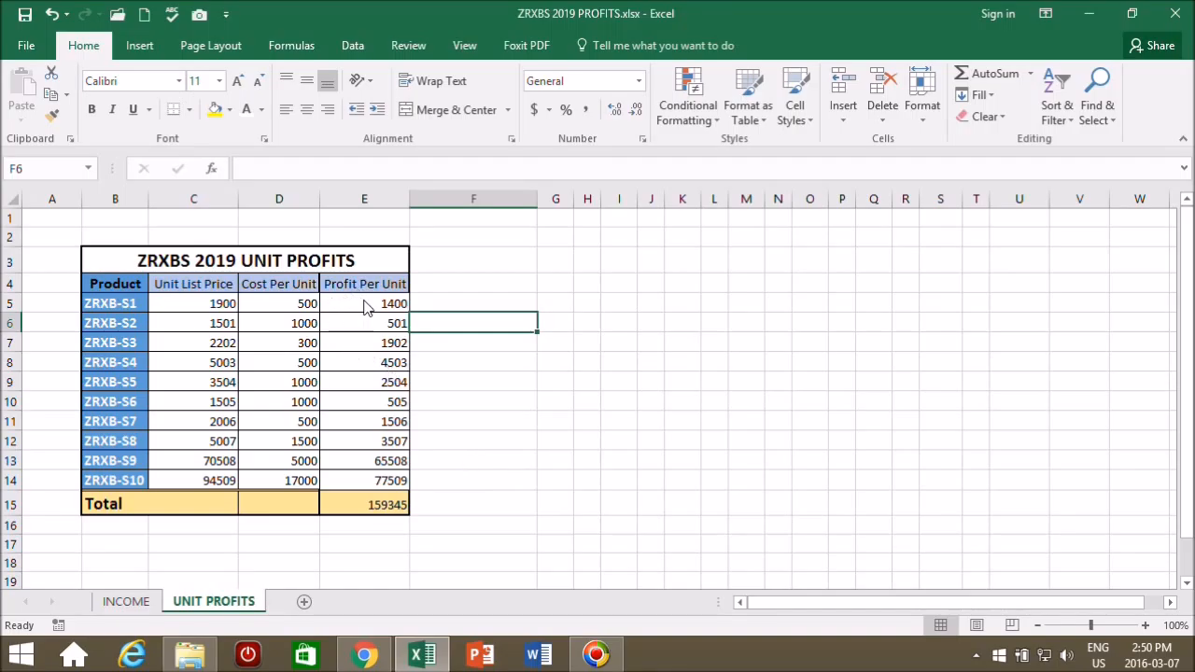
- On the INCOME sheet, link ZRXB-S1's Profit Per Unit cell C5 with ='UNIT PROFITS'!E5 and check it against the source cell
left_click(127, 607)
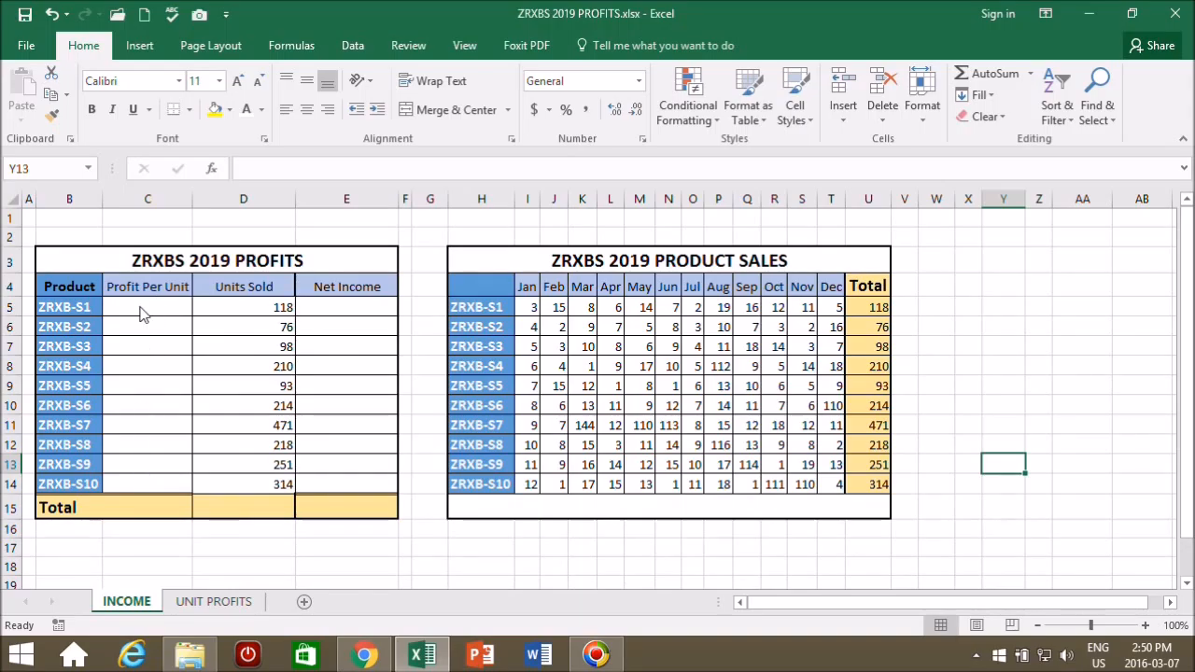
left_click(142, 314)
left_click(247, 168)
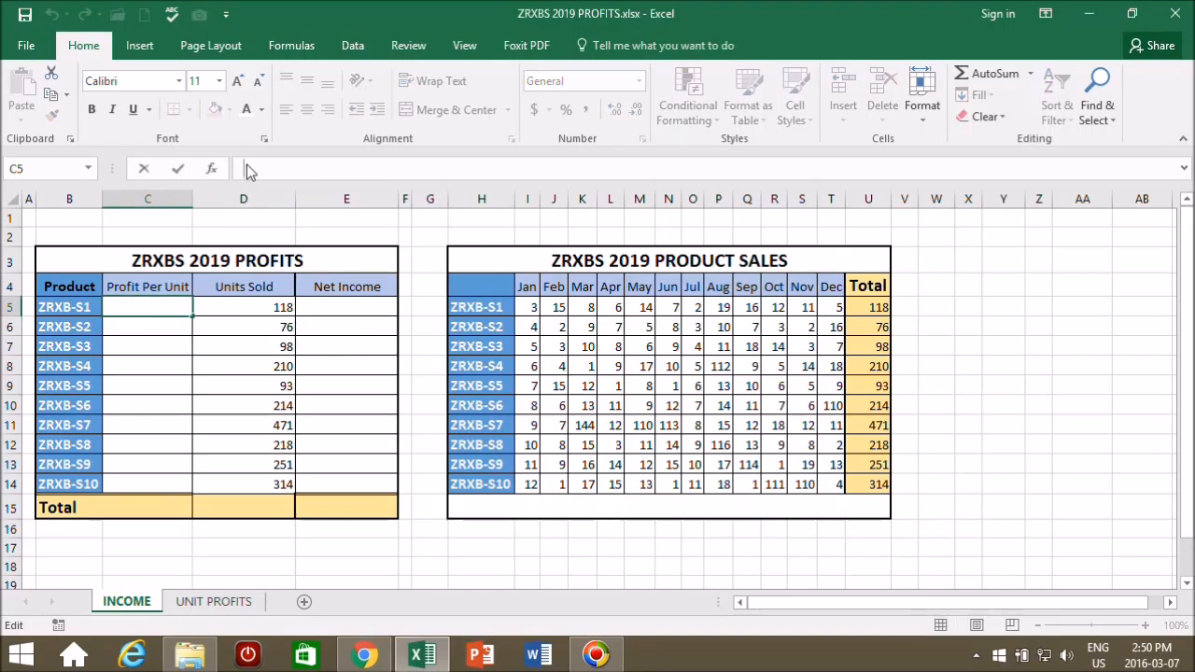
type("=")
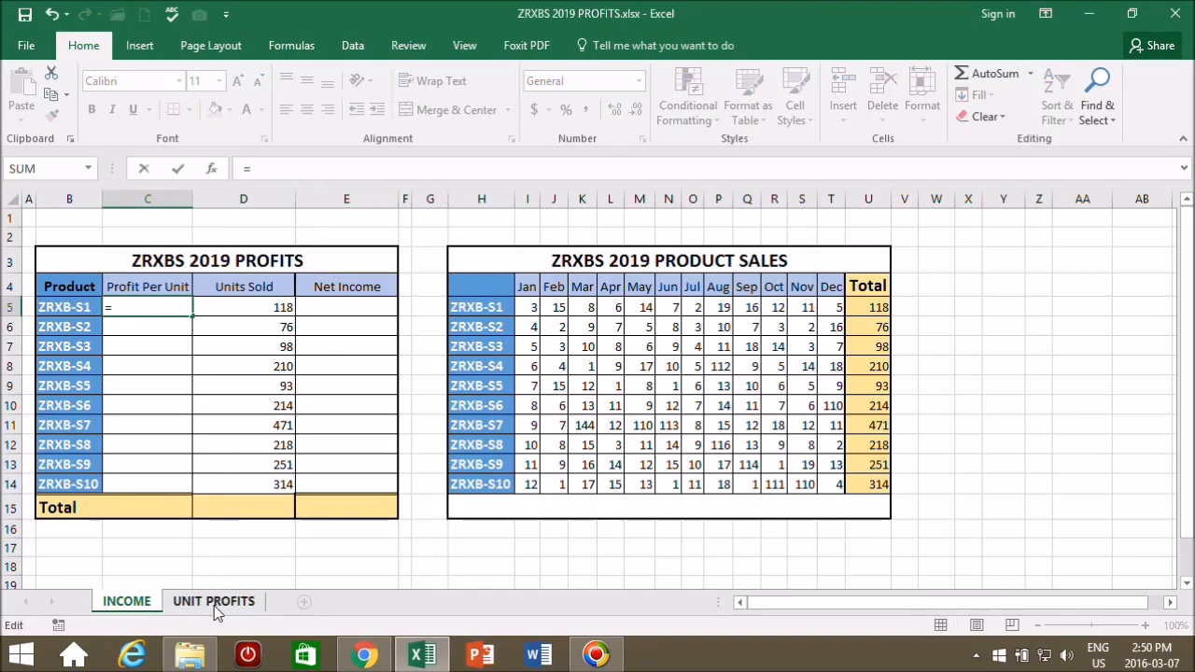
left_click(215, 602)
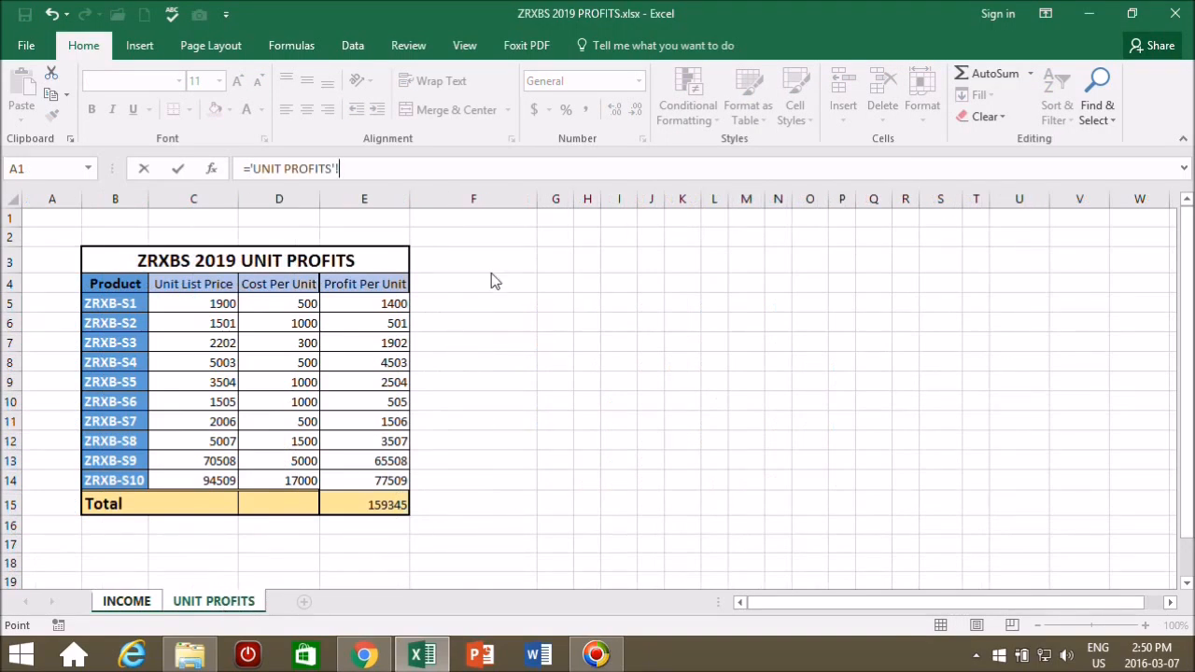
left_click(383, 305)
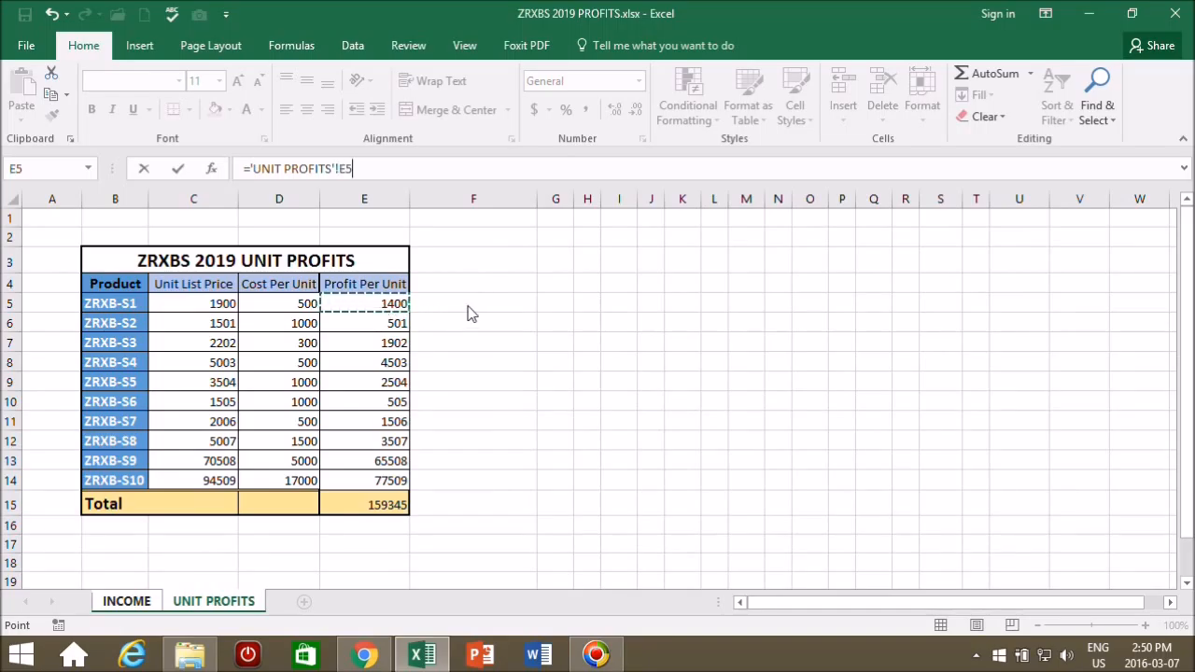
key("Return")
left_click(214, 602)
left_click(128, 609)
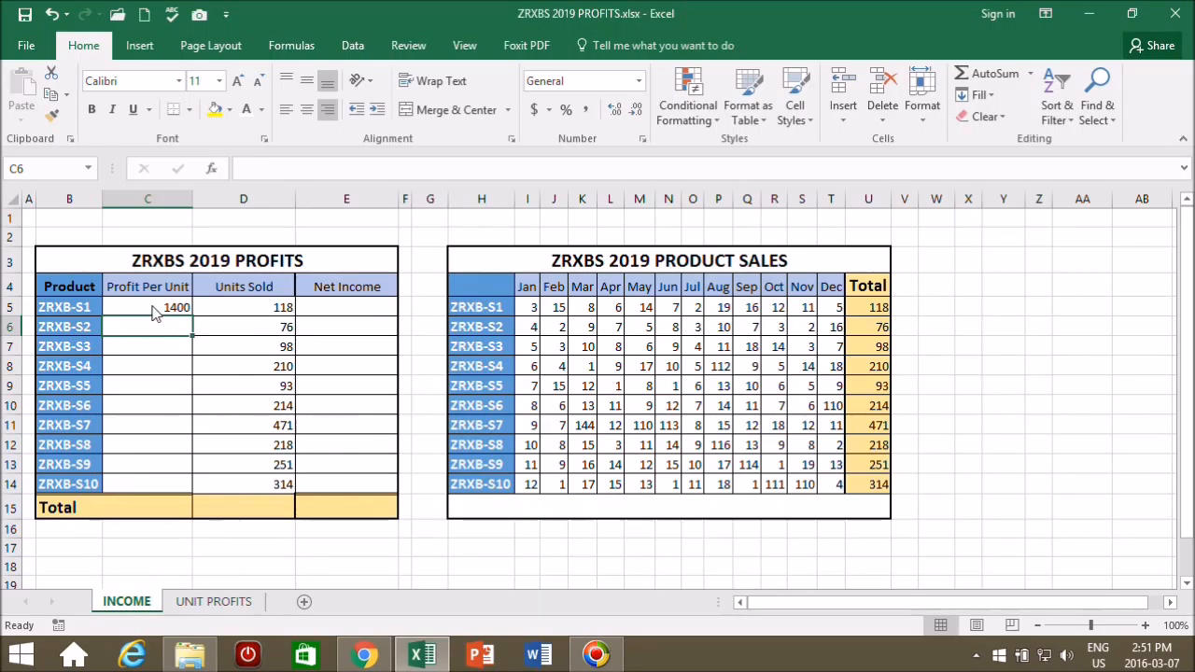
left_click(217, 605)
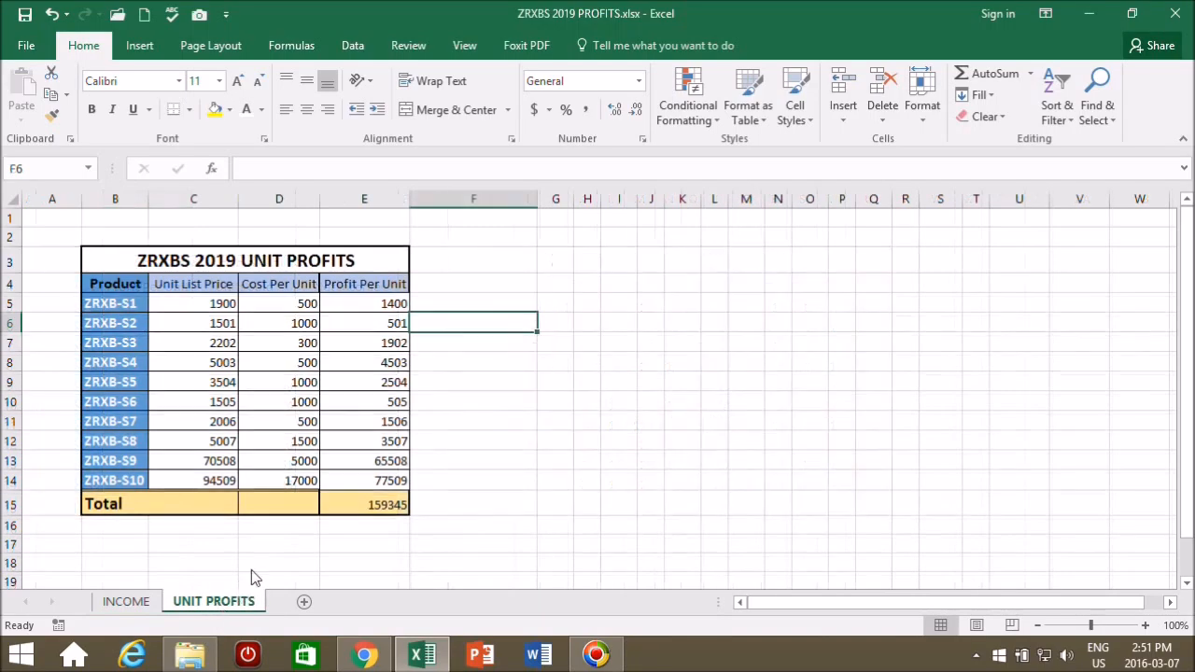
left_click(389, 308)
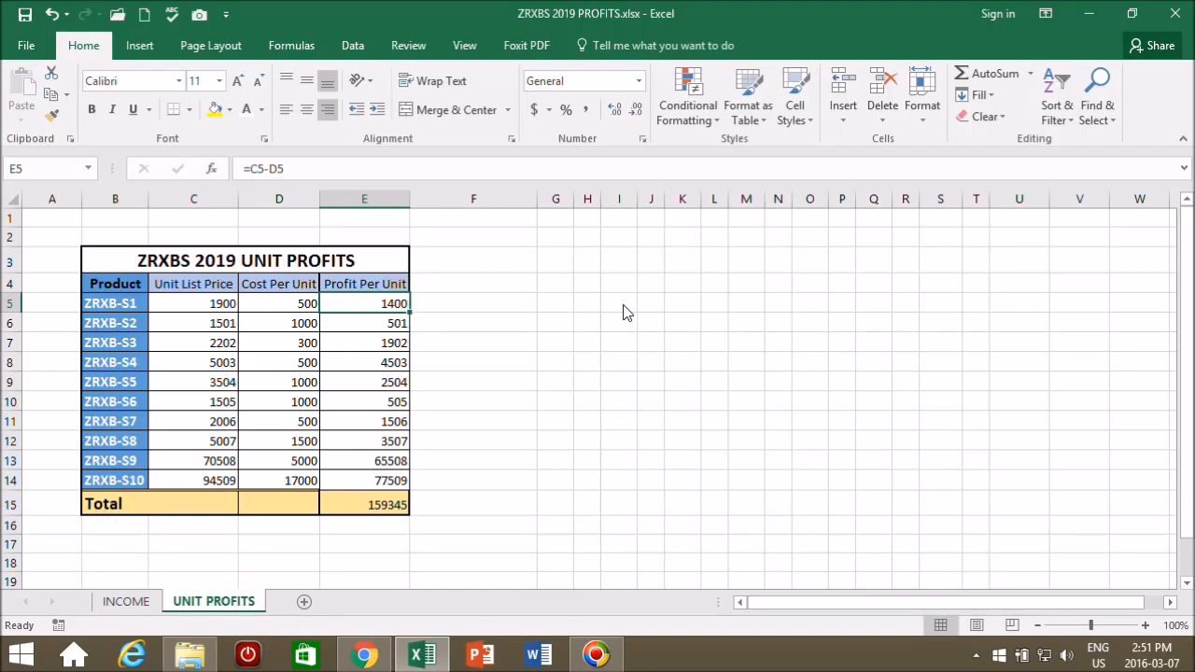
left_click(125, 606)
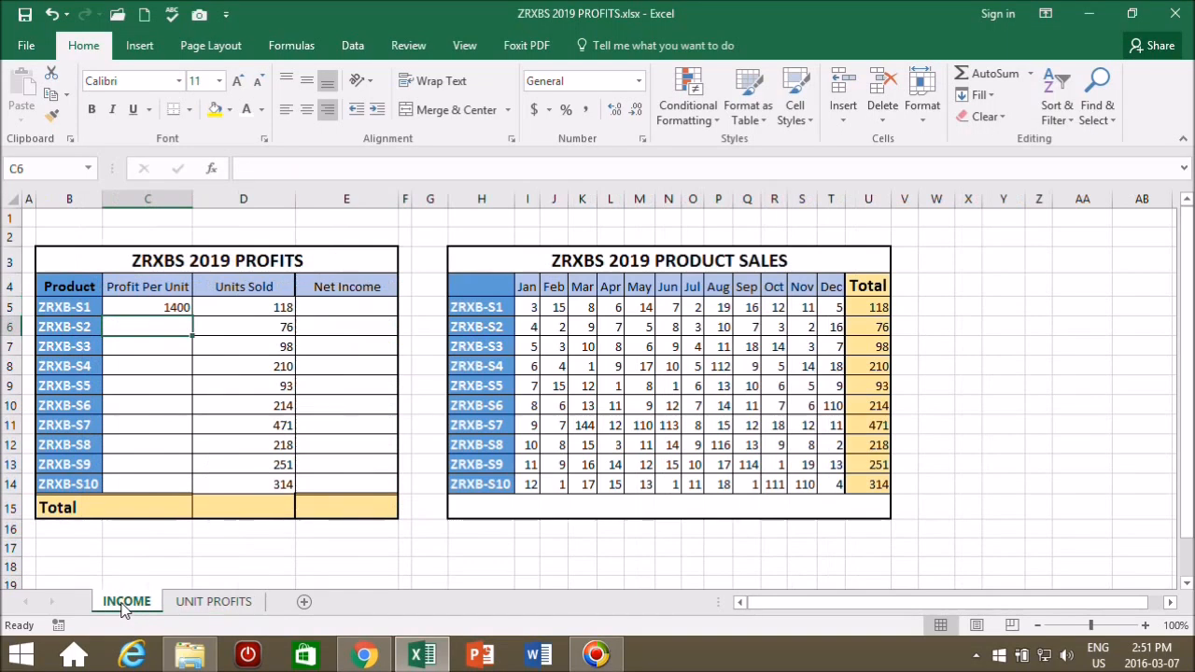
- Fill the linked Profit Per Unit formula in C5 down through C14 and compare the values with the UNIT PROFITS sheet
left_click(180, 309)
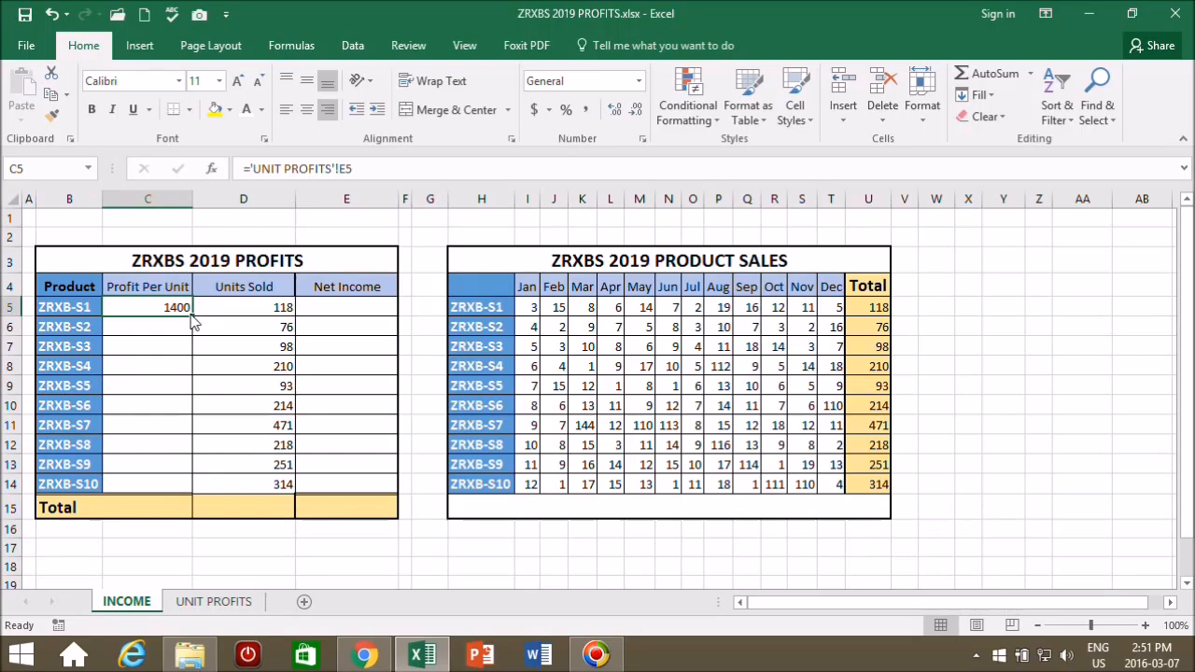
left_click_drag(193, 319, 185, 487)
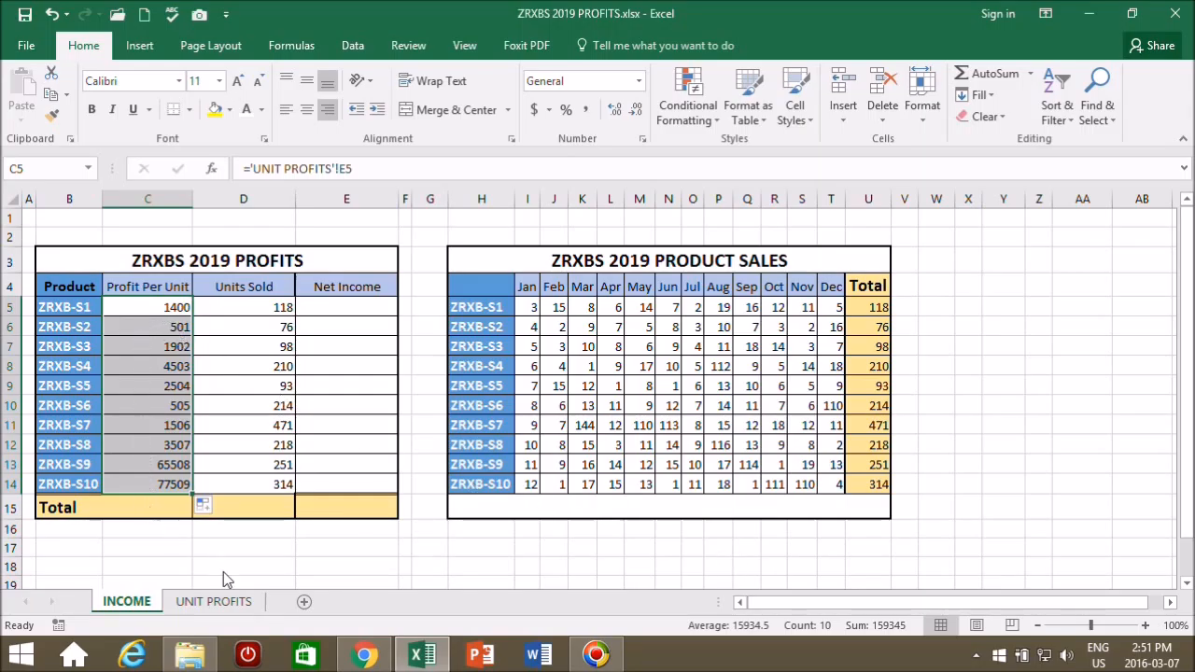
left_click(213, 602)
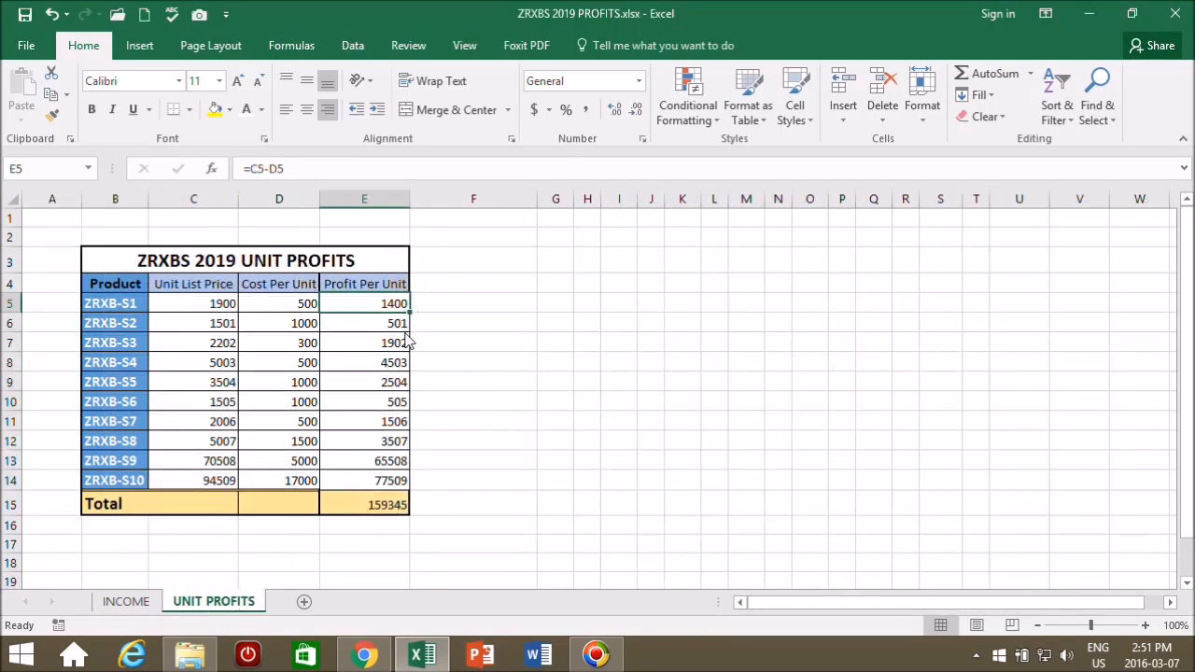
left_click(126, 601)
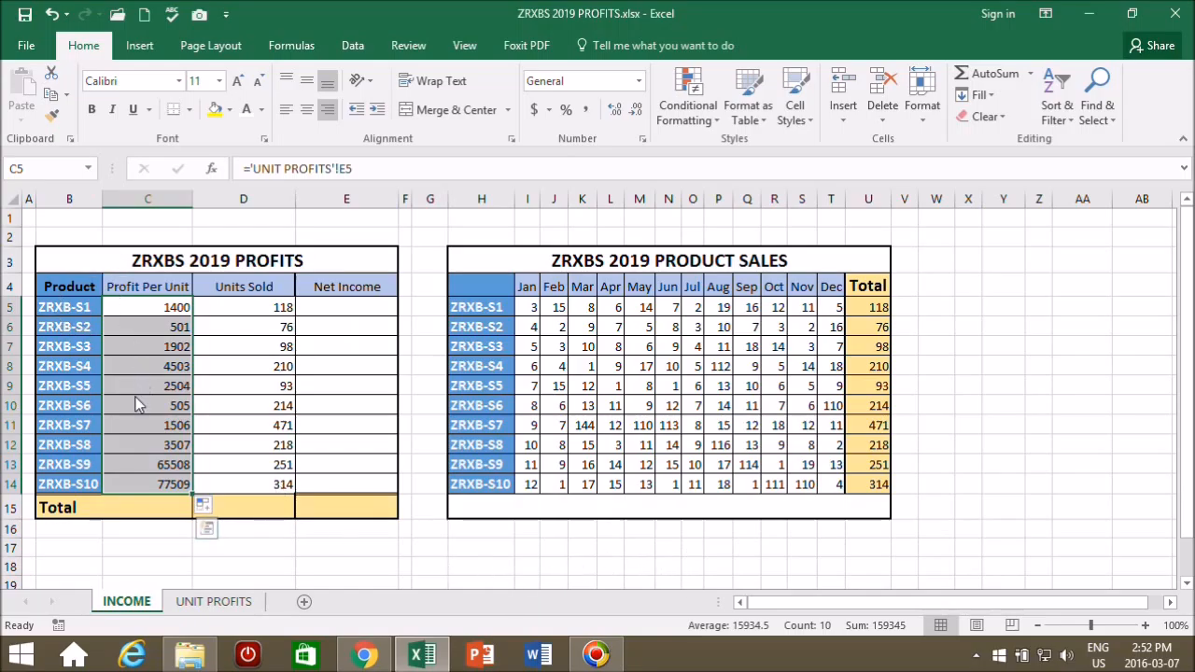
left_click(577, 567)
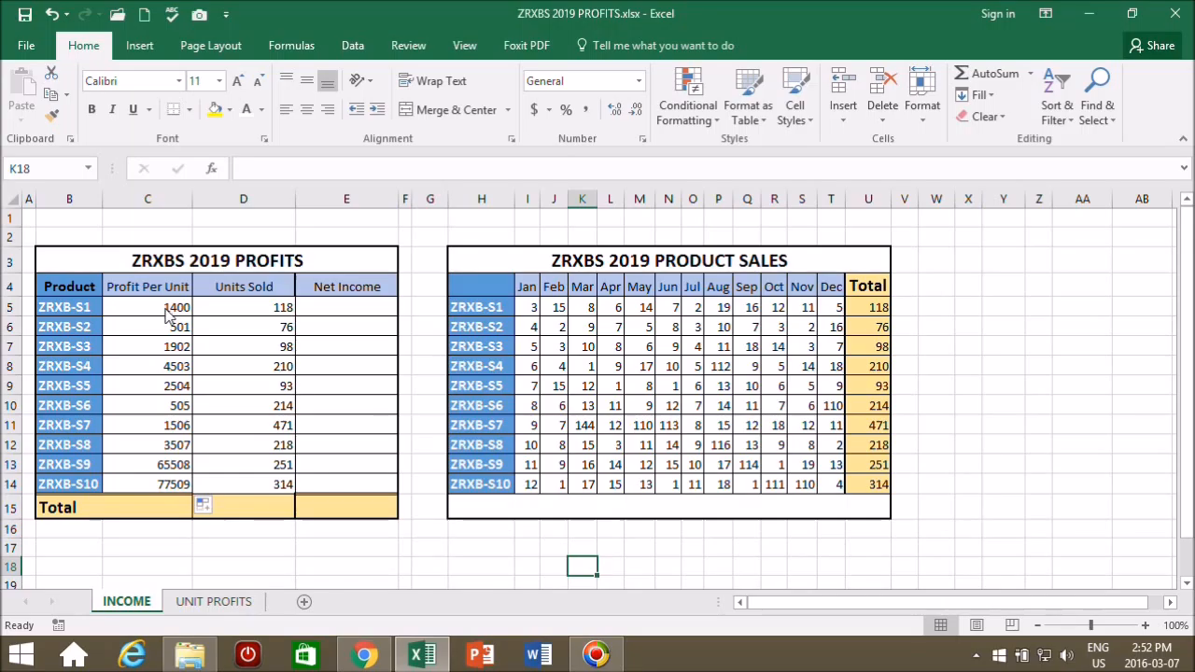
- Calculate ZRXB-S1's Net Income in E5 on the INCOME sheet with the formula =C5*D5
left_click(342, 312)
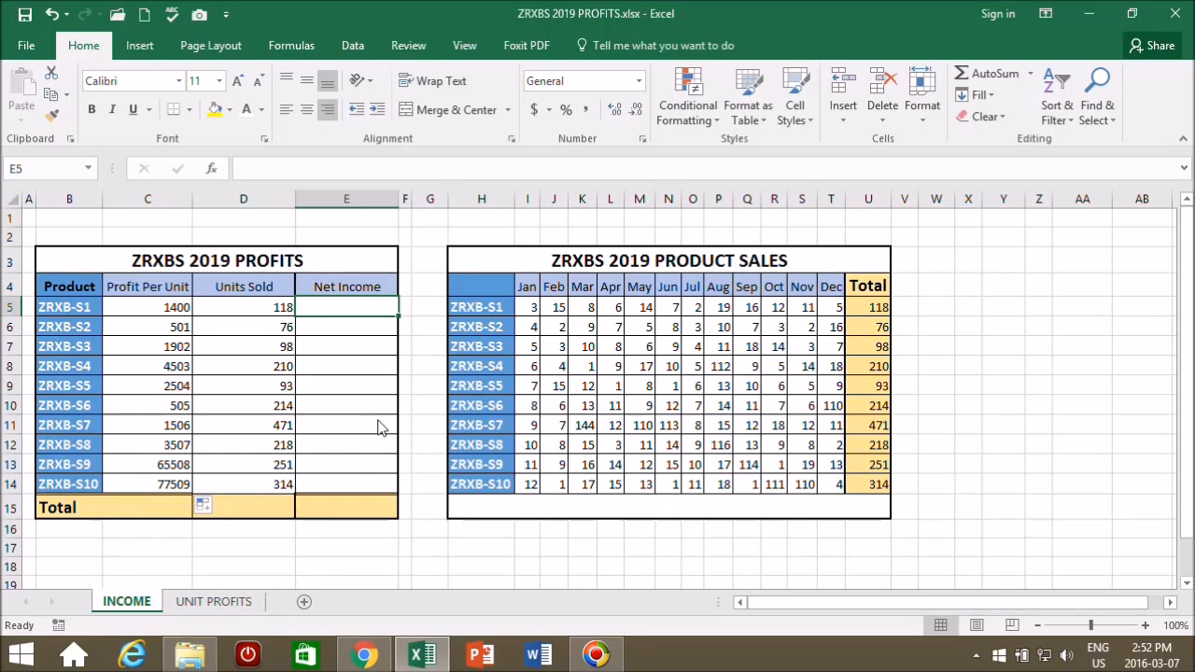
left_click(280, 170)
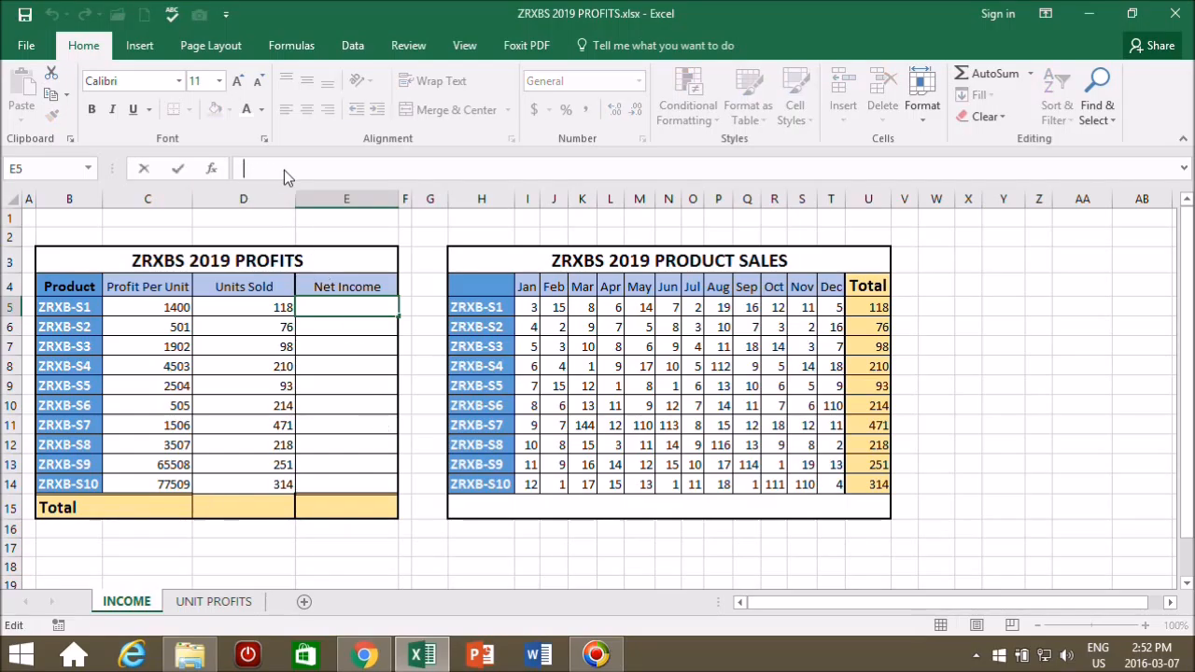
type("=")
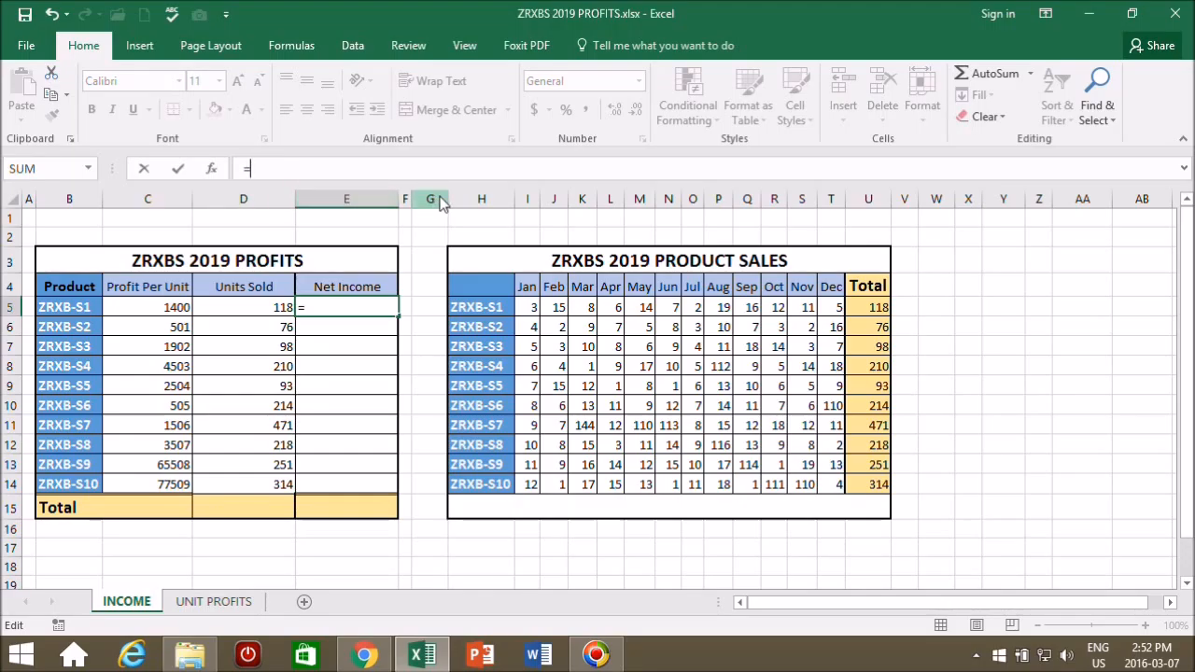
left_click(168, 316)
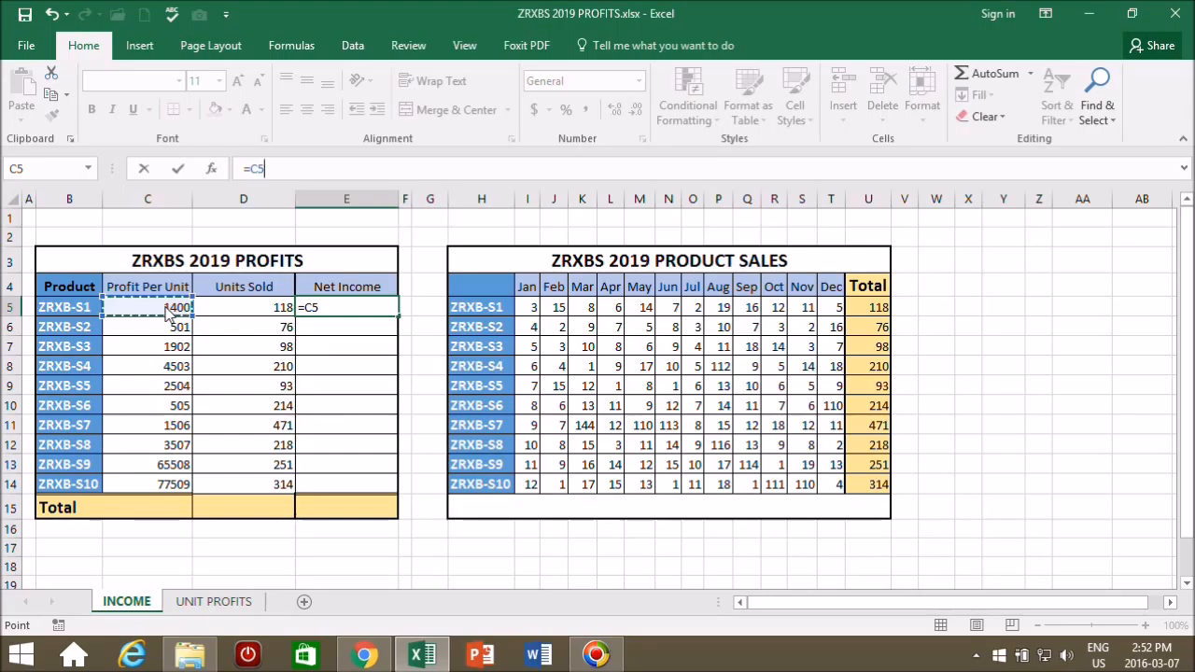
type("*")
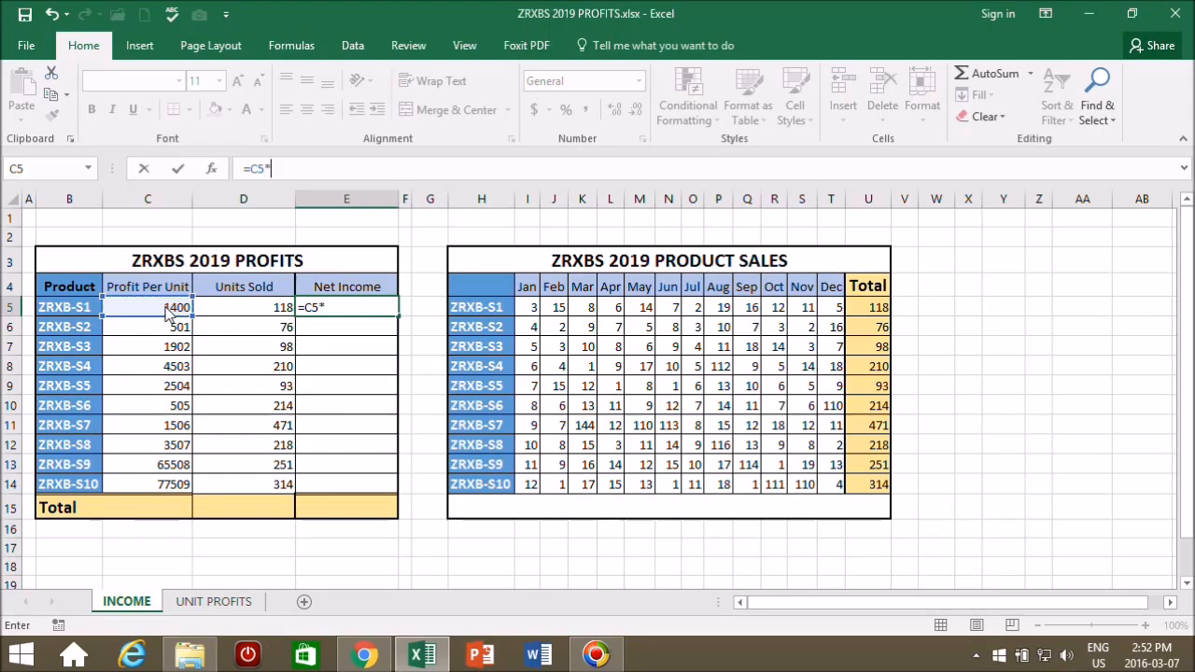
left_click(248, 316)
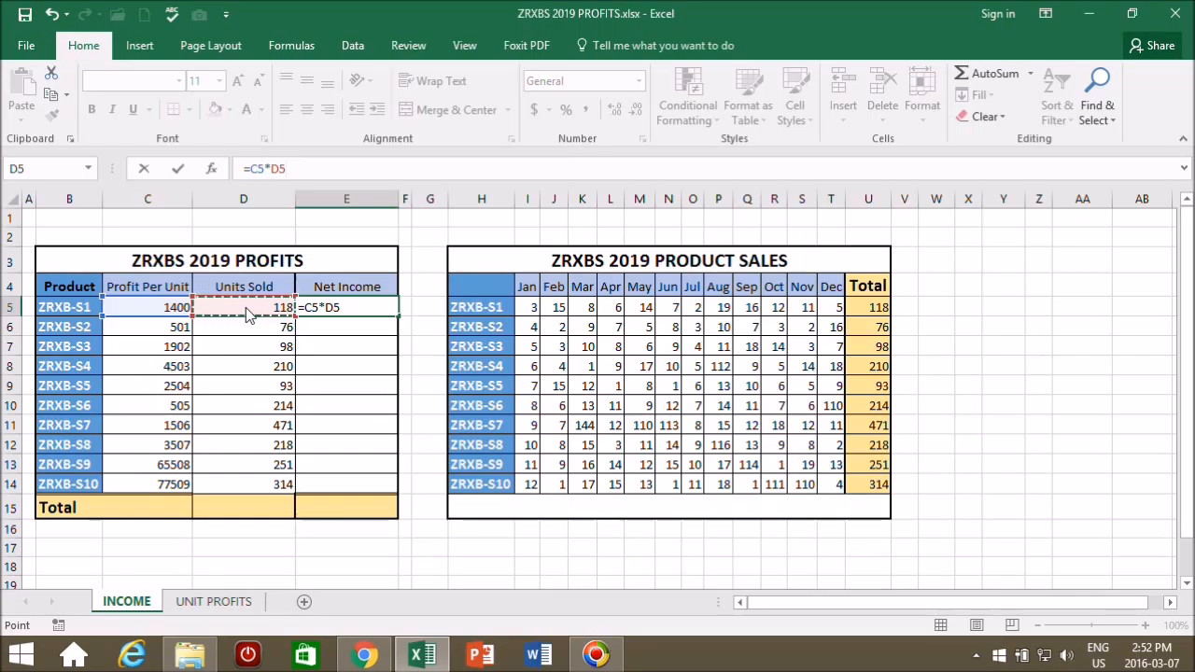
key("Return")
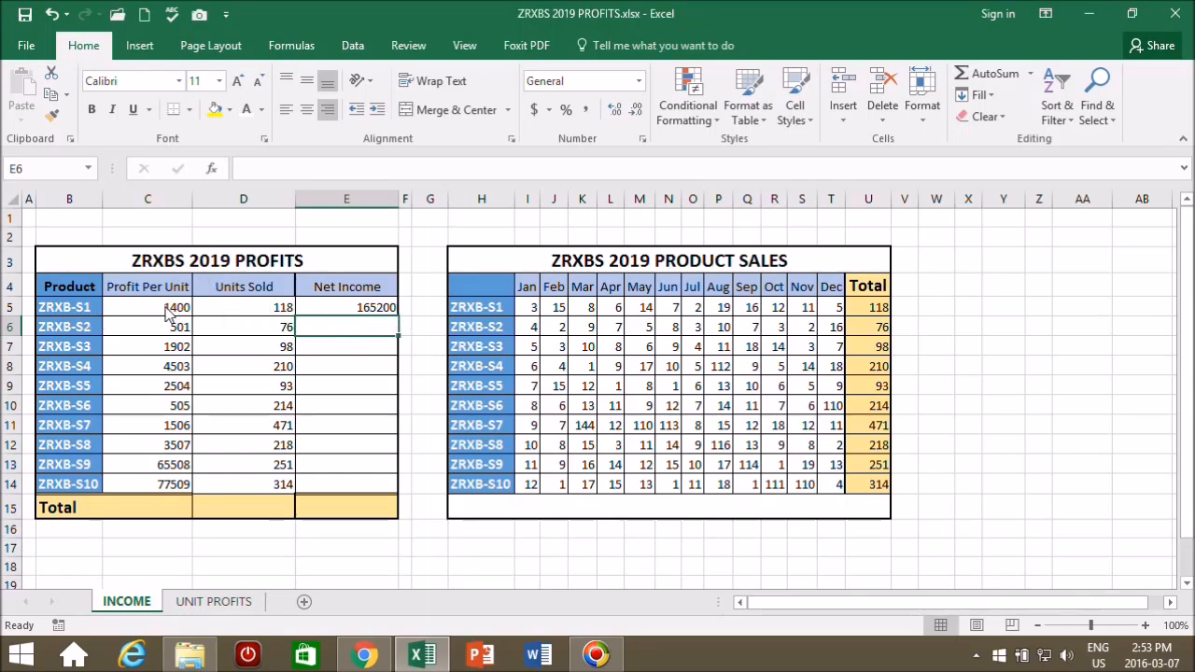
- Fill the Net Income formula in E5 down through E14 and check the formula in E14
left_click(364, 313)
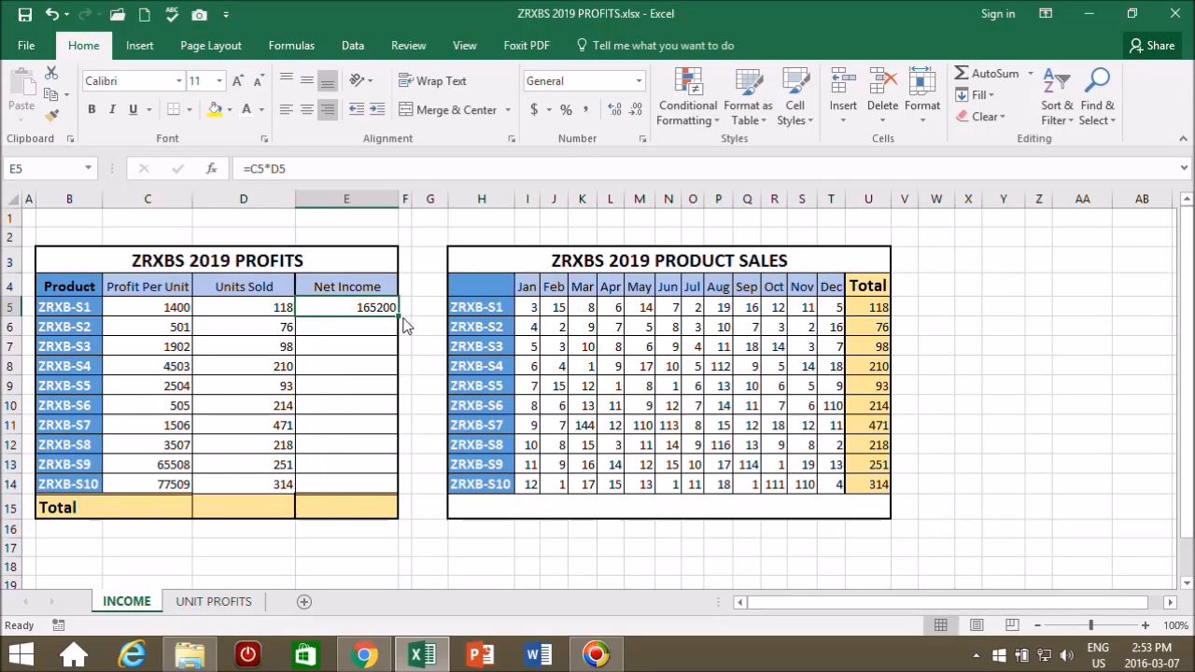
left_click_drag(400, 322, 397, 504)
left_click(430, 558)
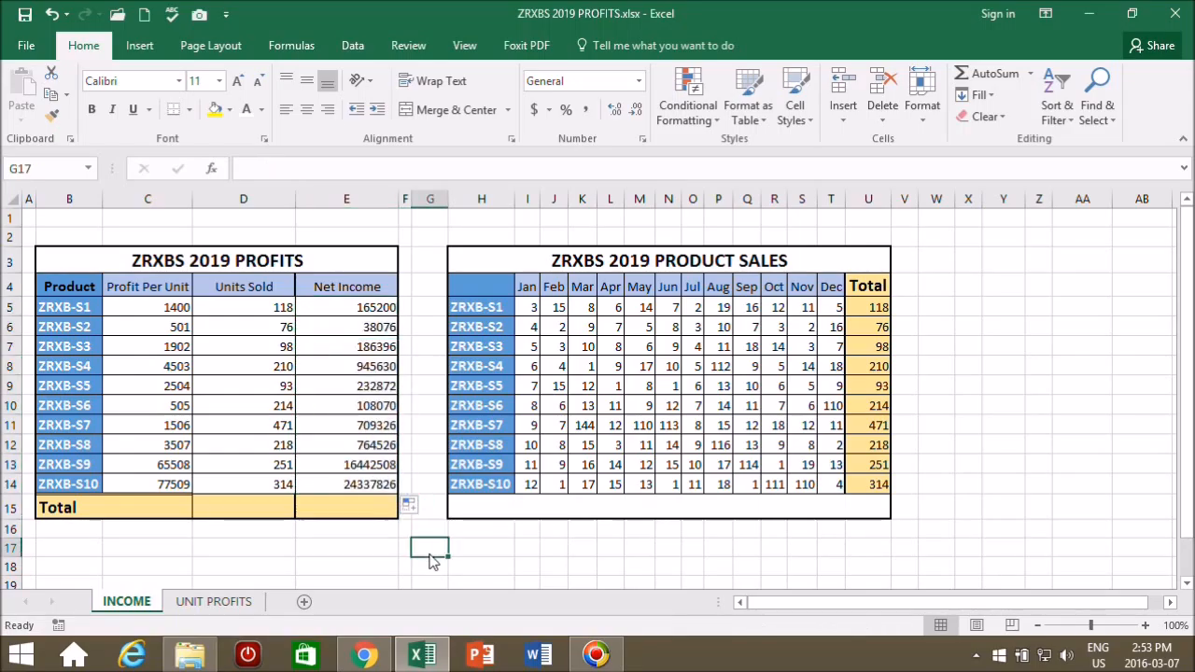
left_click(360, 495)
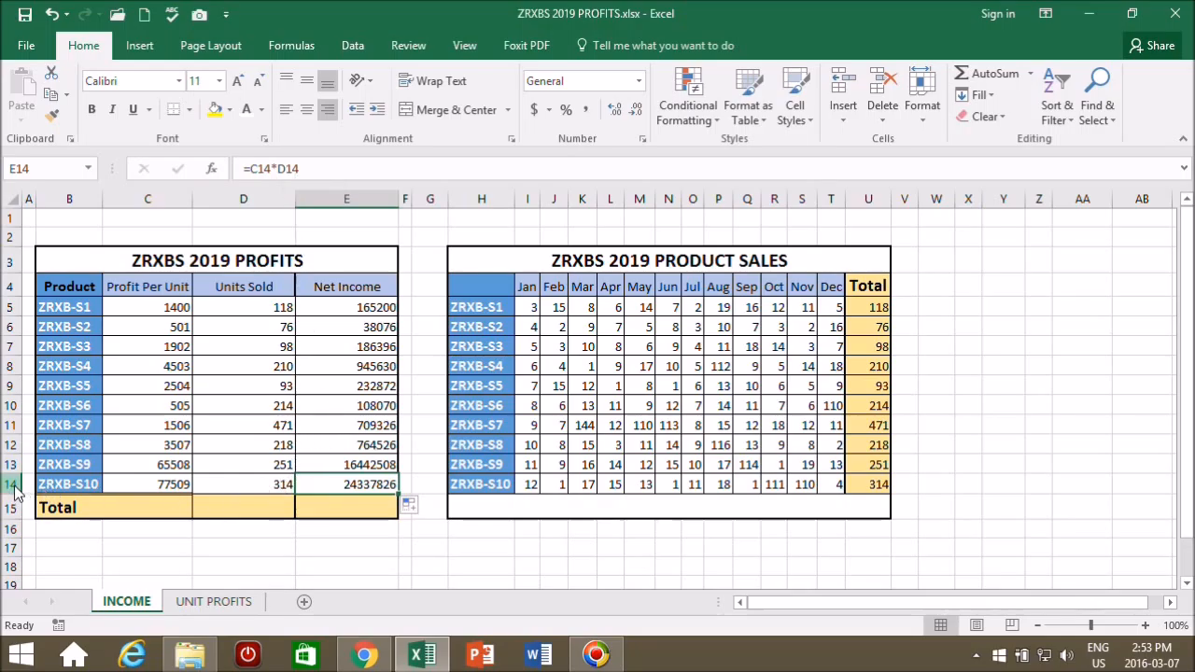
- Total the Net Income column in E15 with =SUM(E5:E14) and right-align the cell
left_click(364, 514)
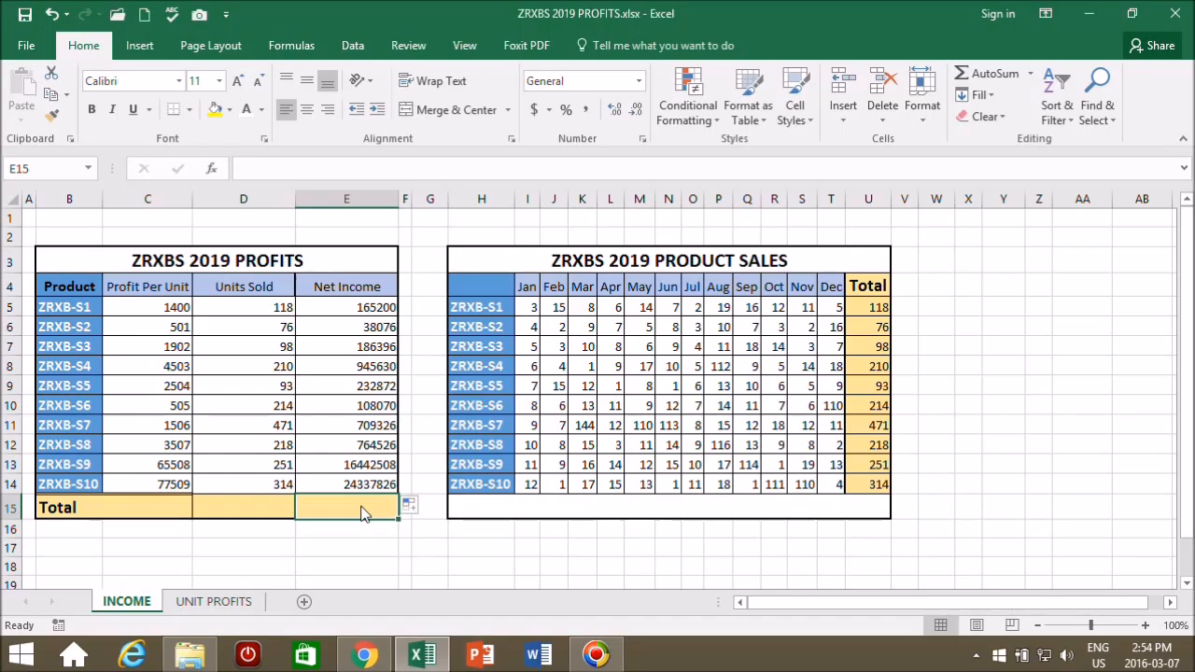
left_click(995, 74)
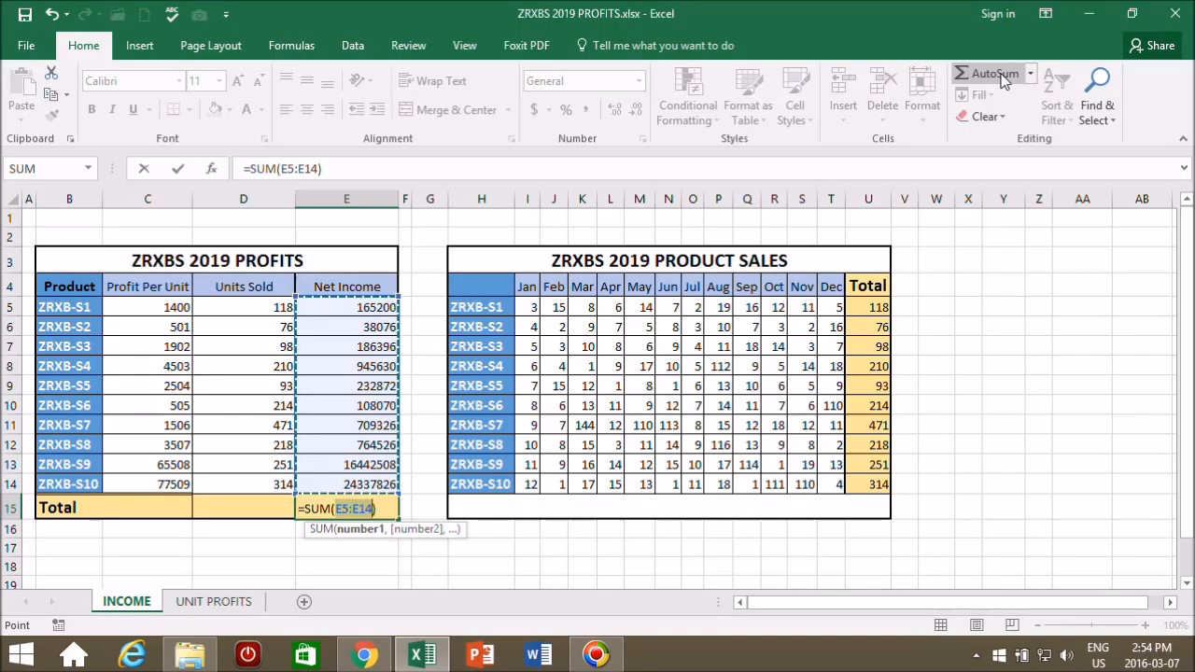
key("Return")
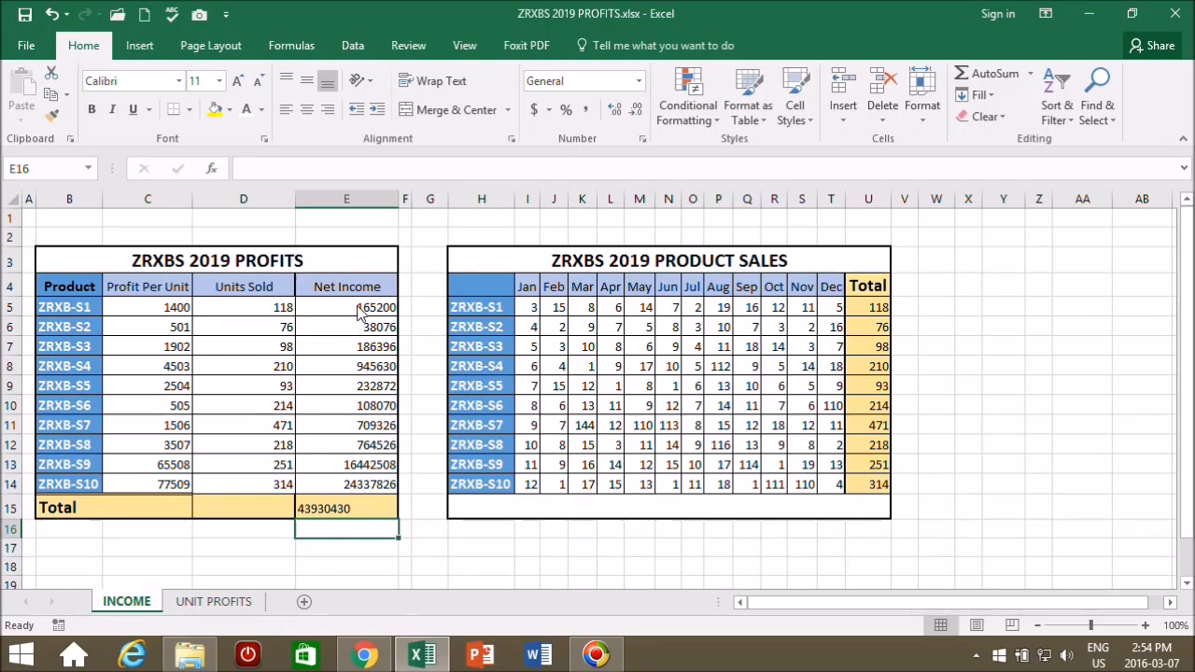
left_click(369, 511)
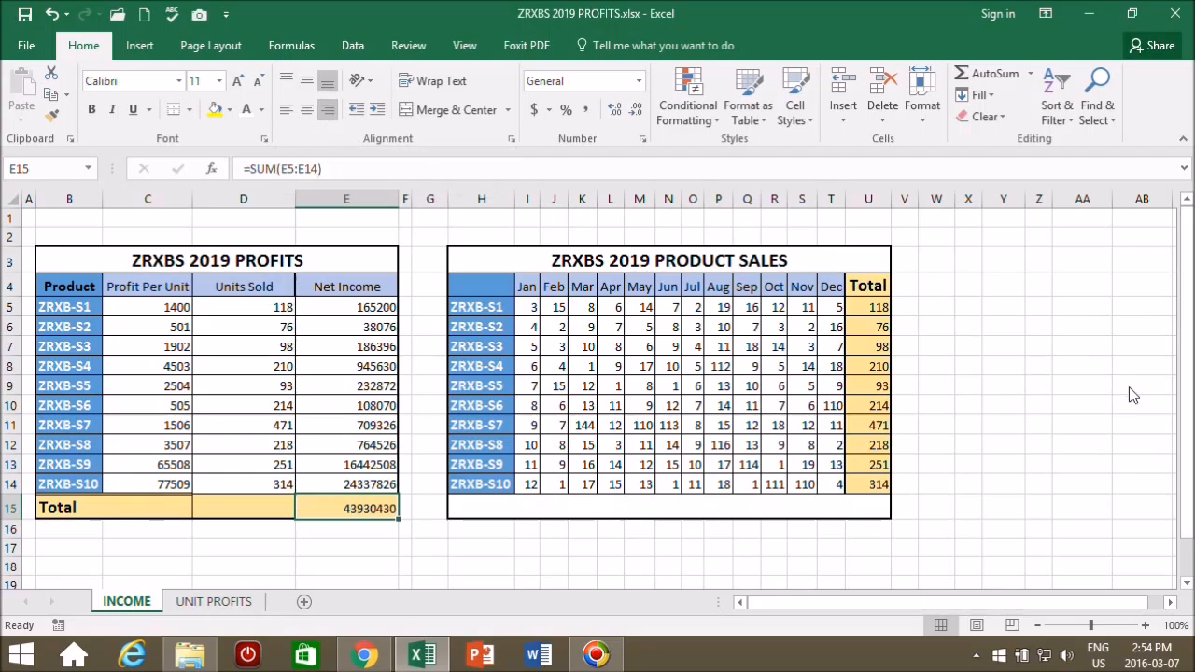
- Total the Units Sold column in D15 on the INCOME sheet with =SUM(D5:D14) and right-align the cell
left_click(1008, 475)
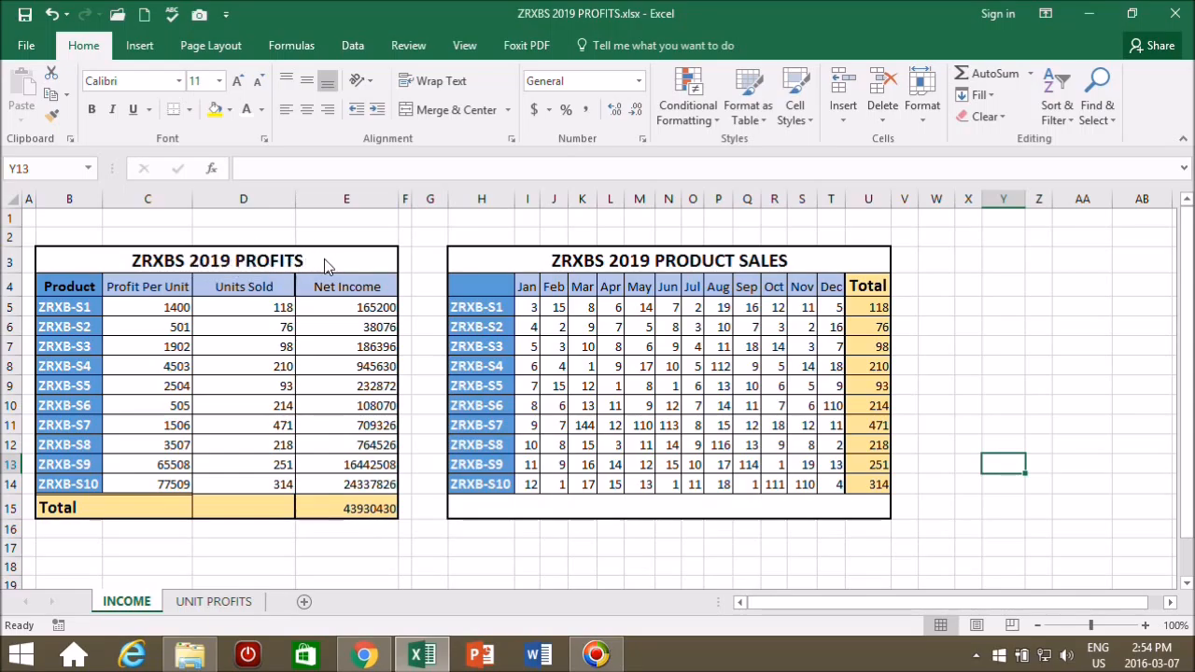
left_click(266, 515)
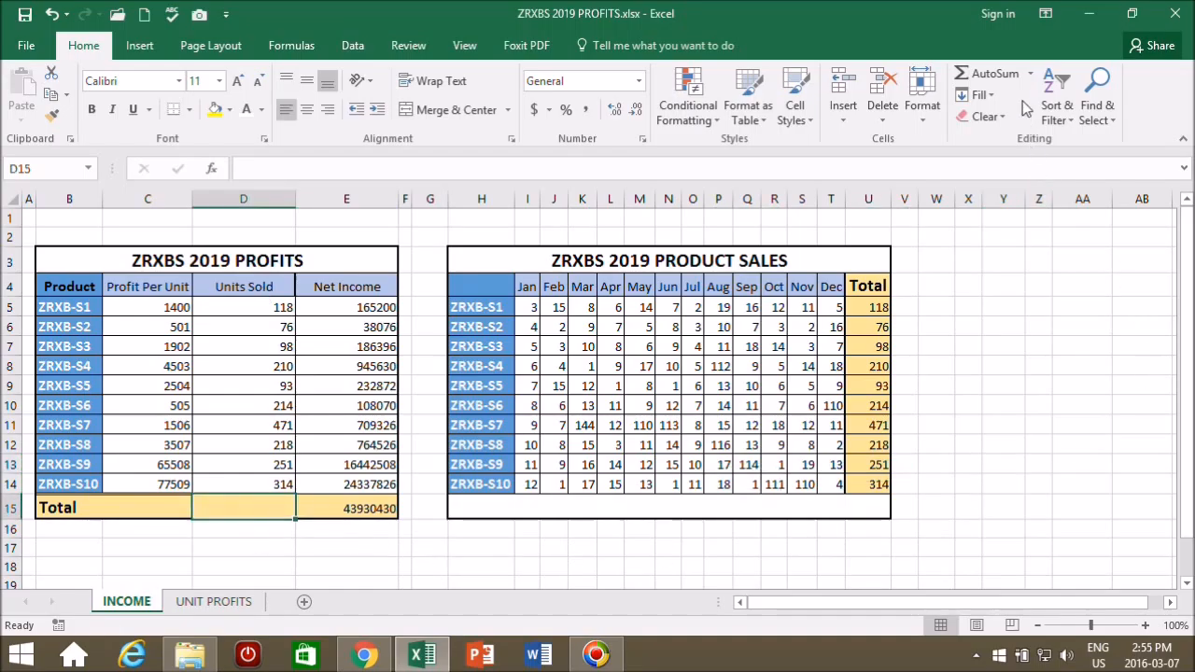
left_click(995, 73)
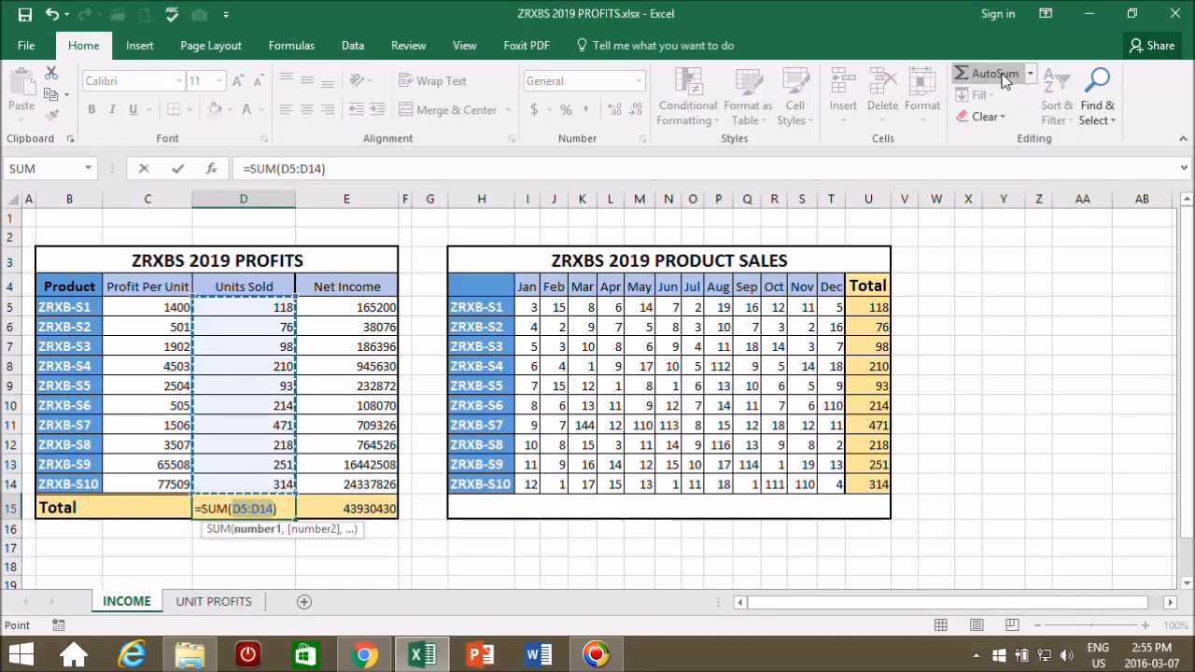
key("Return")
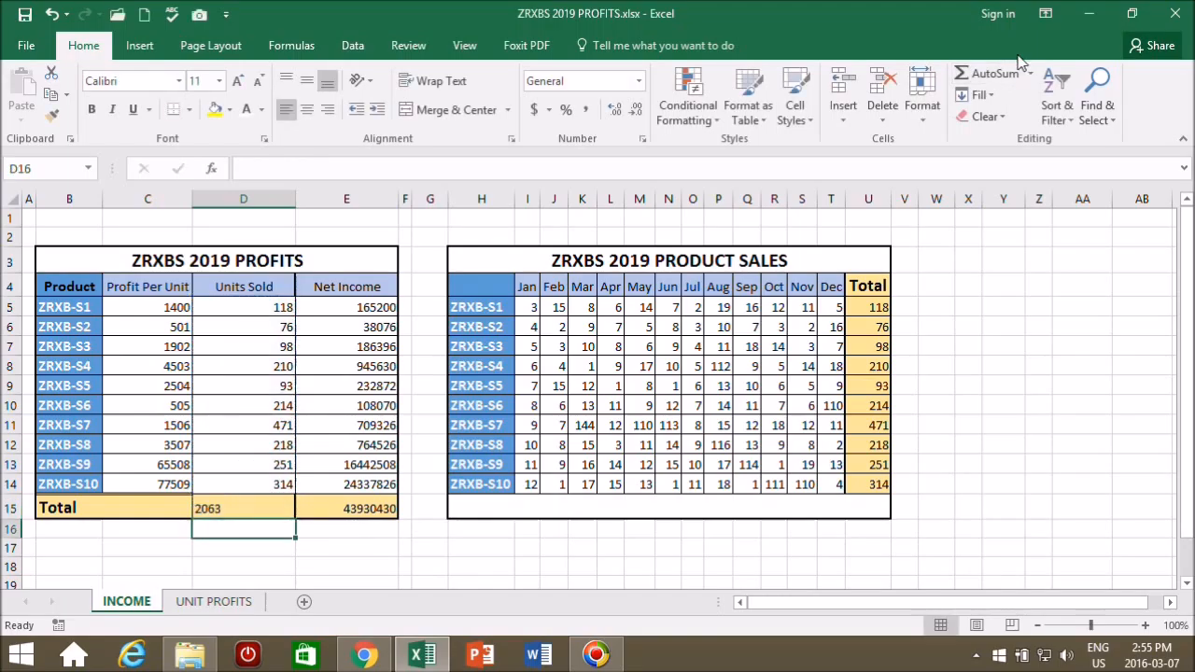
key("Up")
left_click(327, 109)
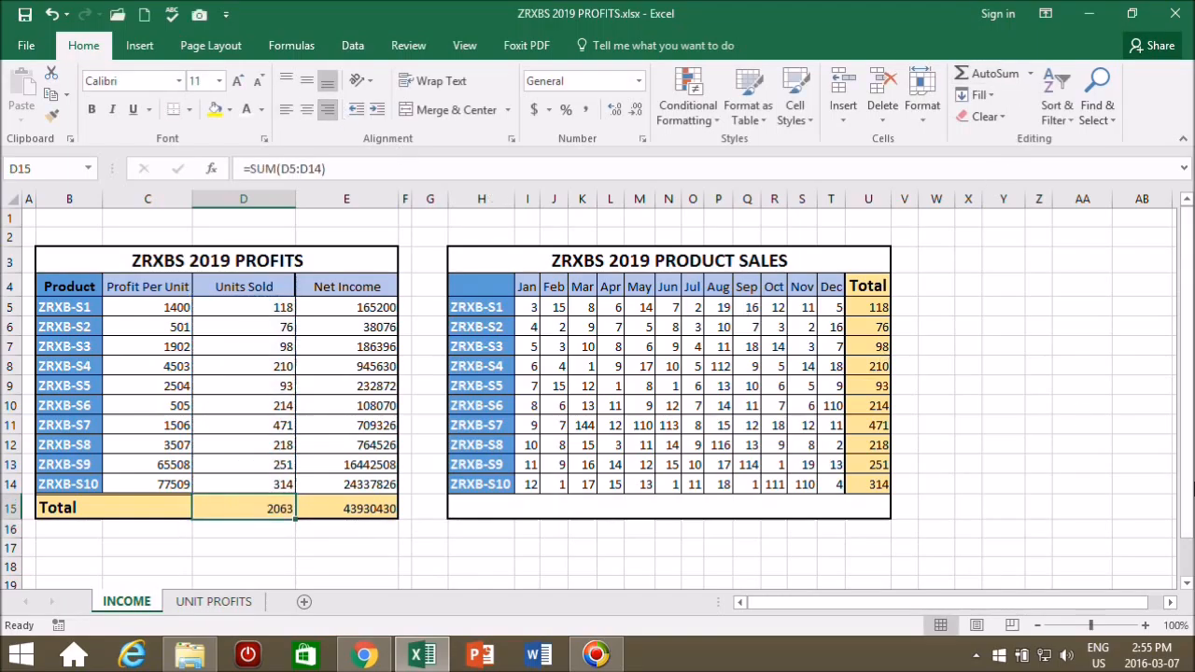
left_click(1004, 486)
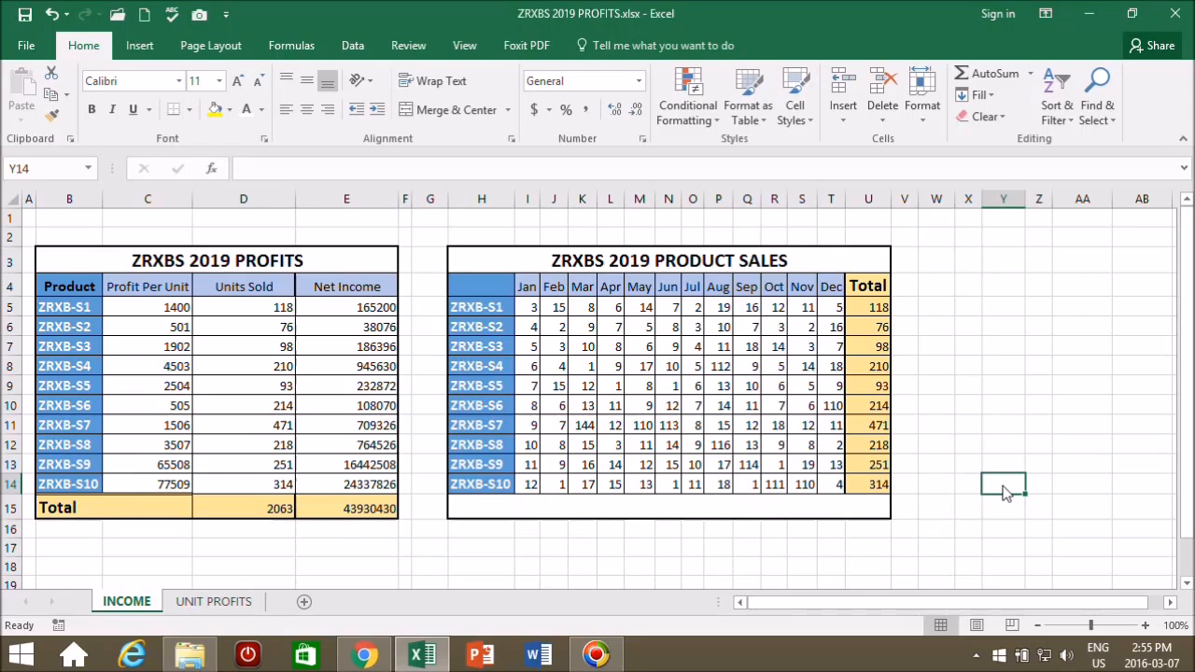
- Set ZRXB-S1's Unit List Price in C5 on the UNIT PROFITS sheet to 2200 and check the linked values on the INCOME sheet
left_click(214, 602)
left_click(127, 602)
left_click(213, 604)
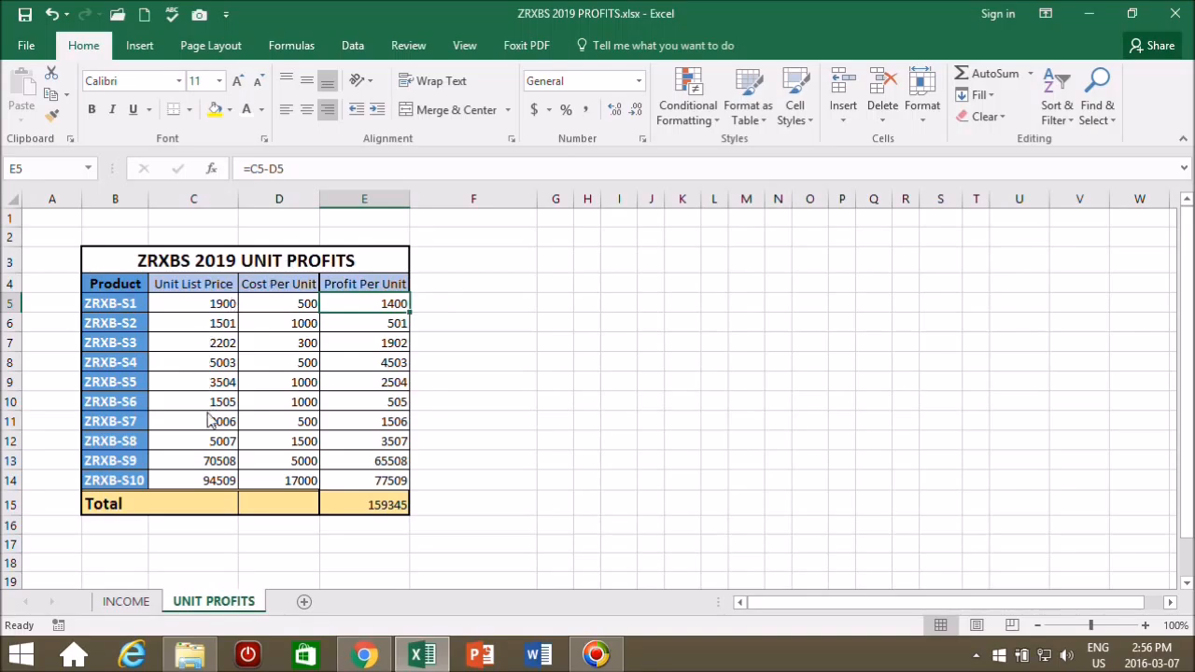
left_click(131, 605)
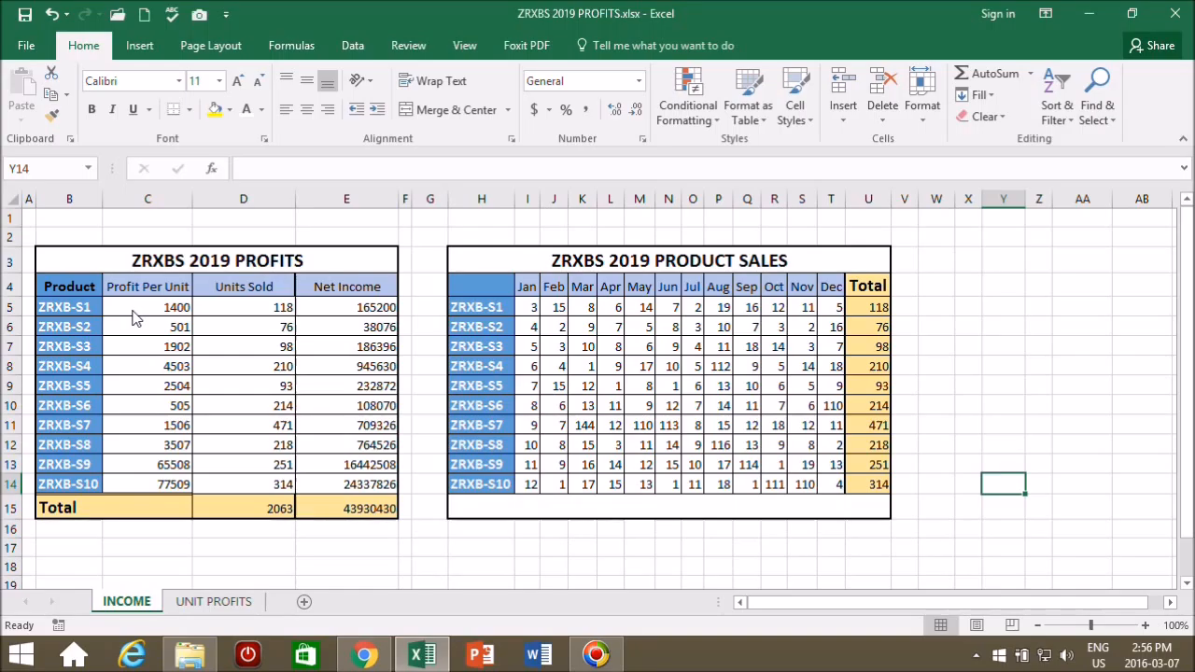
left_click(216, 605)
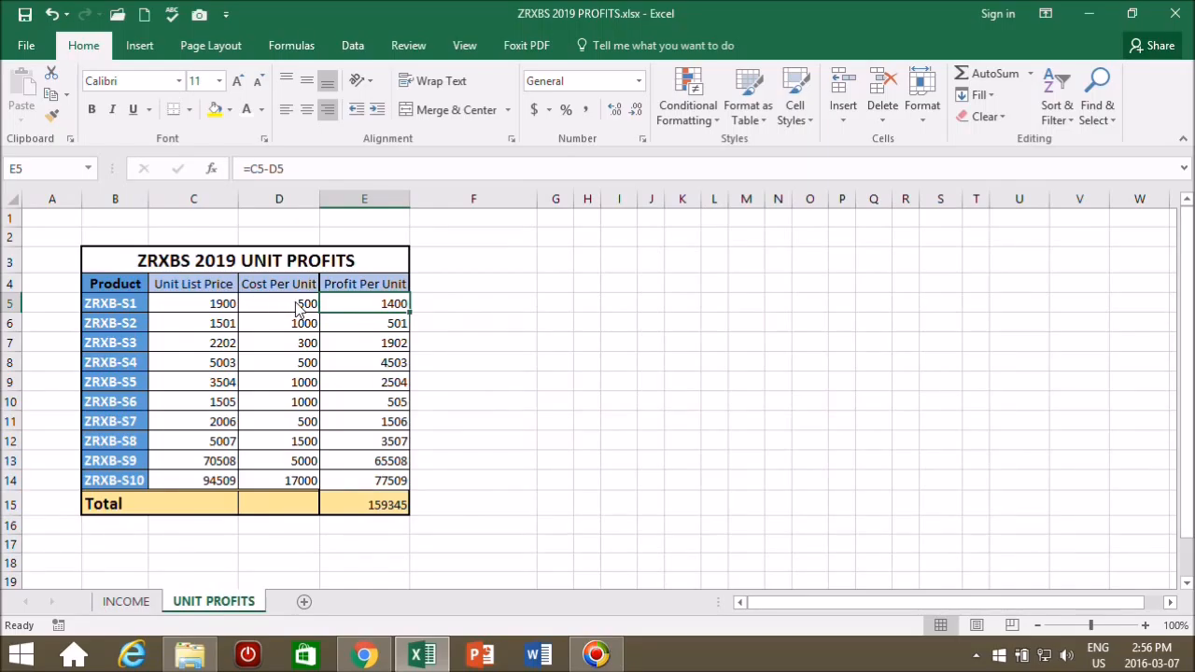
left_click(231, 311)
key("BackSpace")
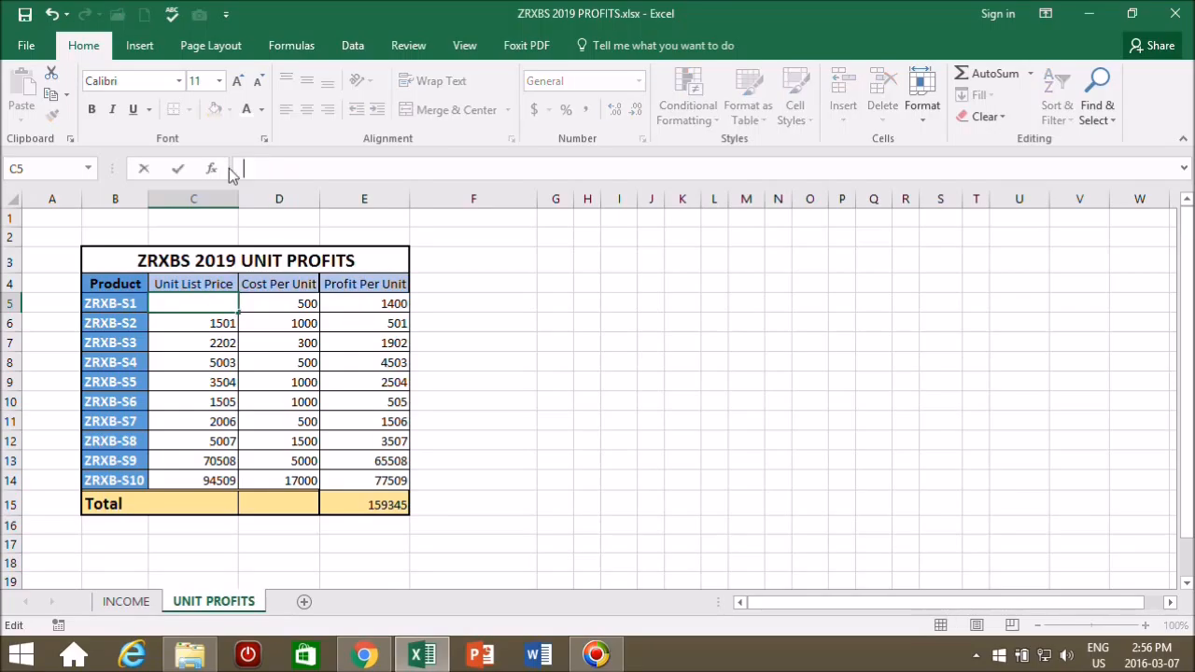
type("2200")
key("Return")
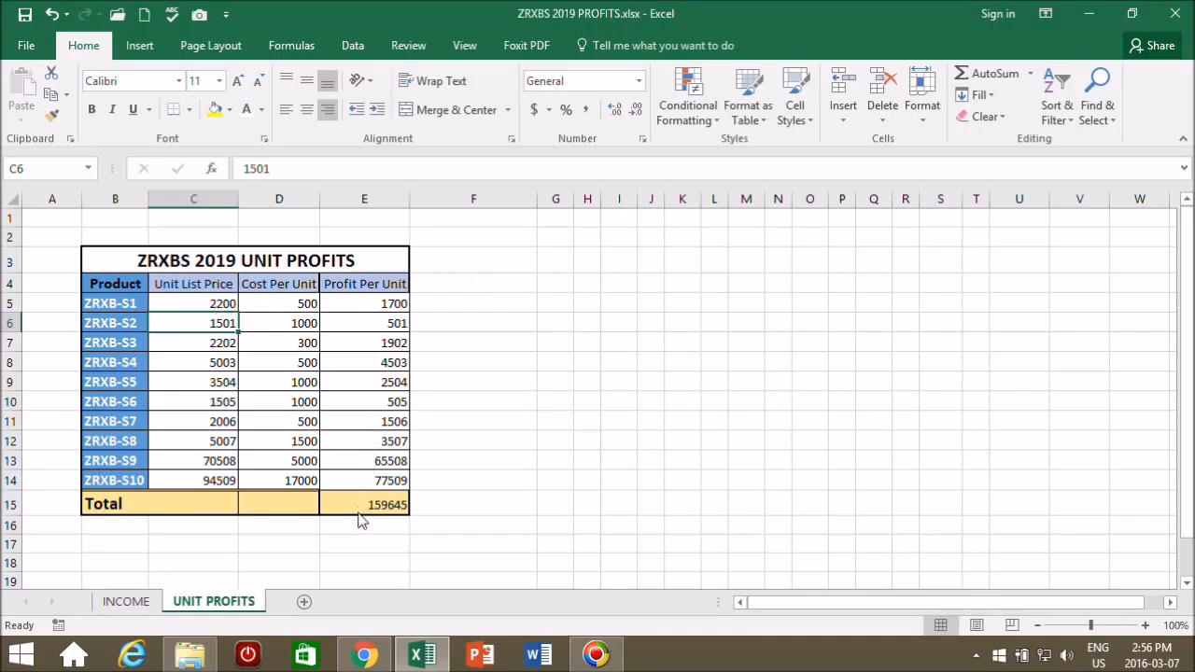
left_click(132, 602)
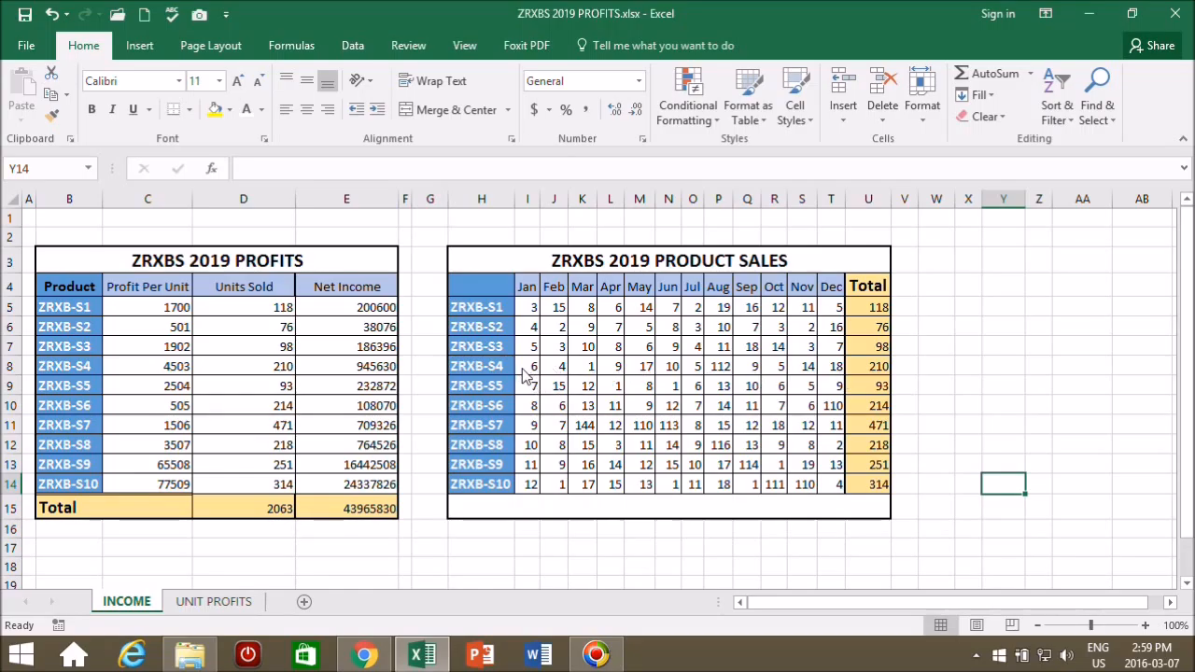
- Apply all borders to cell W8 on the INCOME sheet and enter -1 in it
left_click(940, 368)
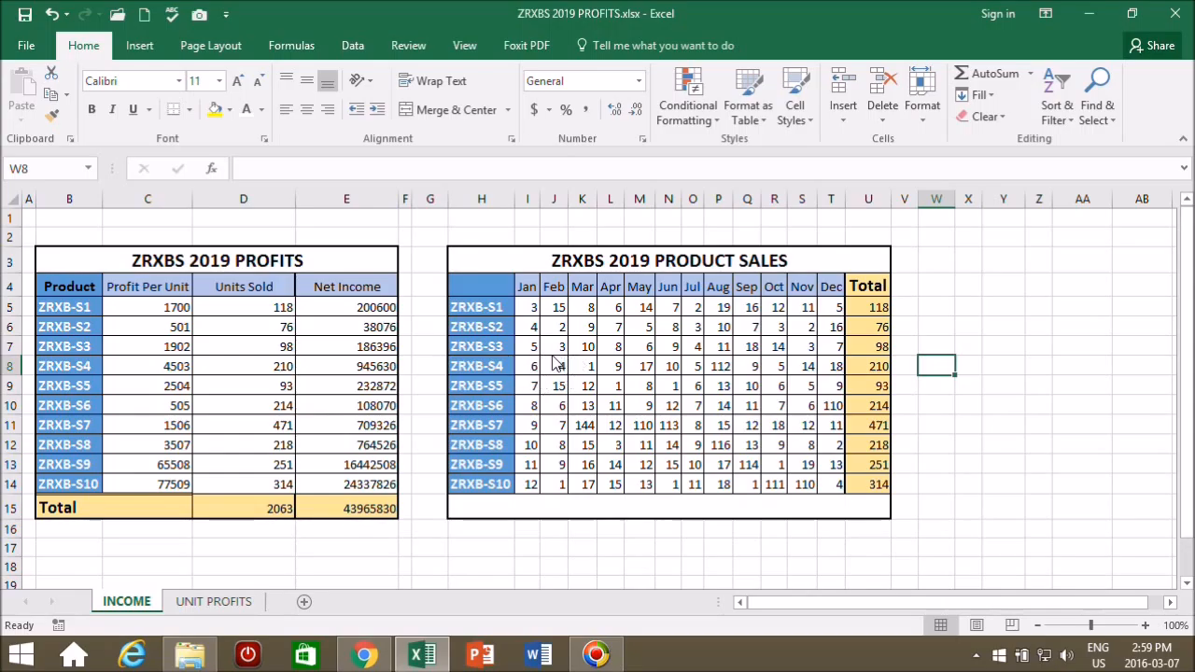
left_click(188, 110)
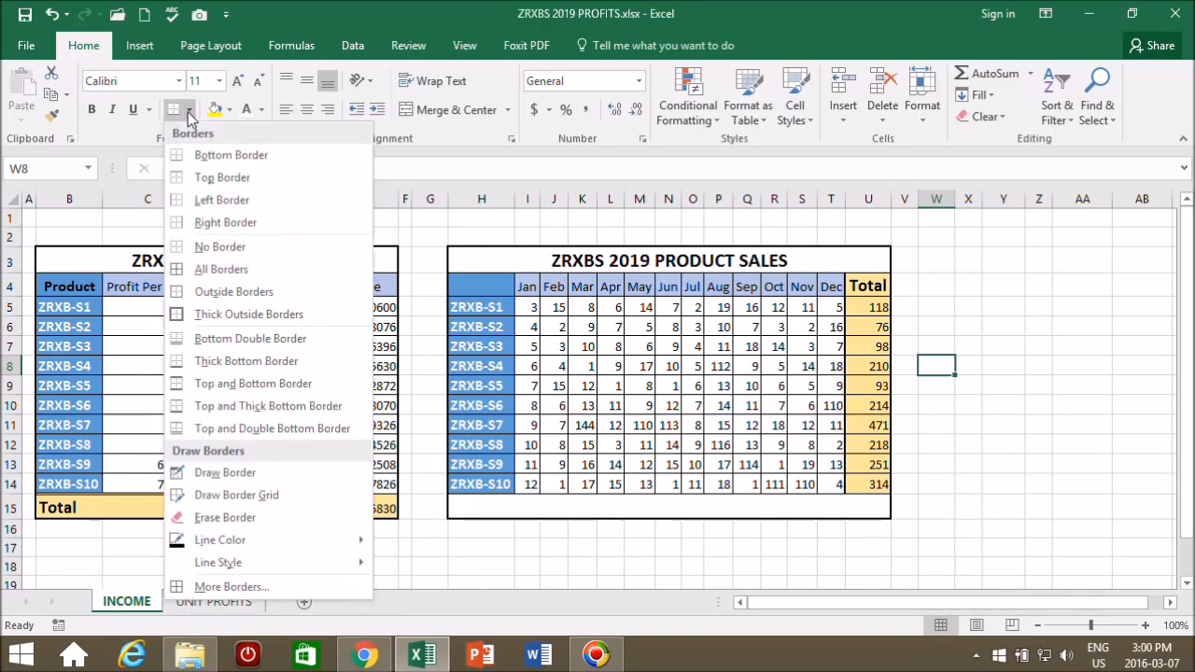
left_click(205, 269)
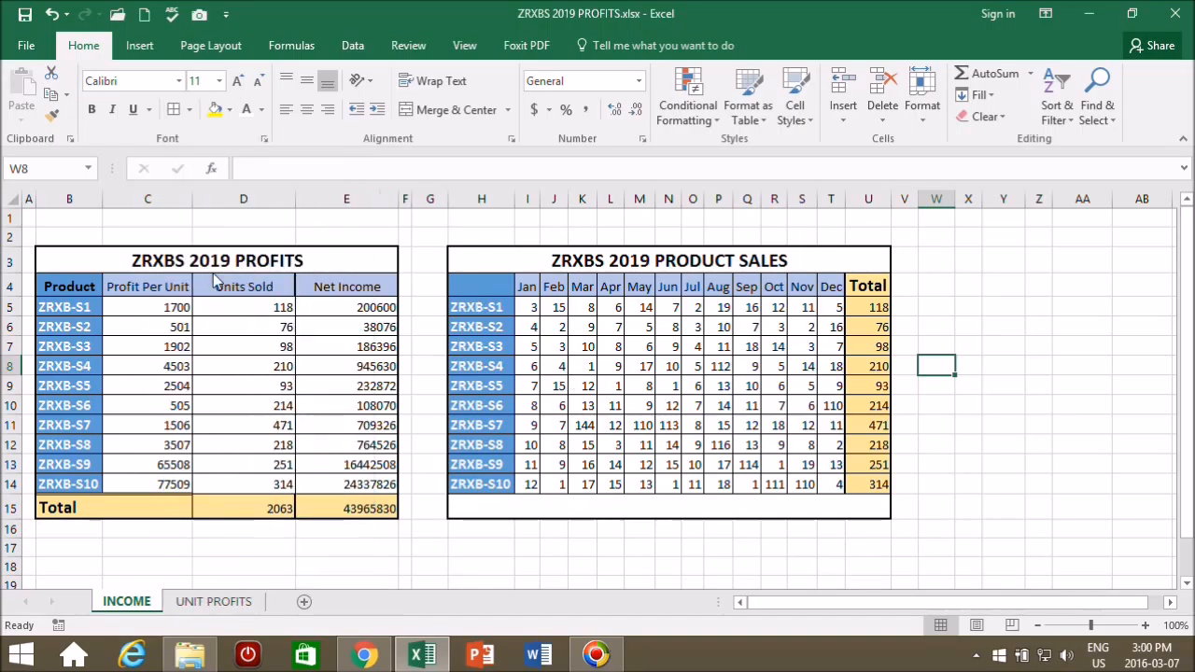
left_click(997, 409)
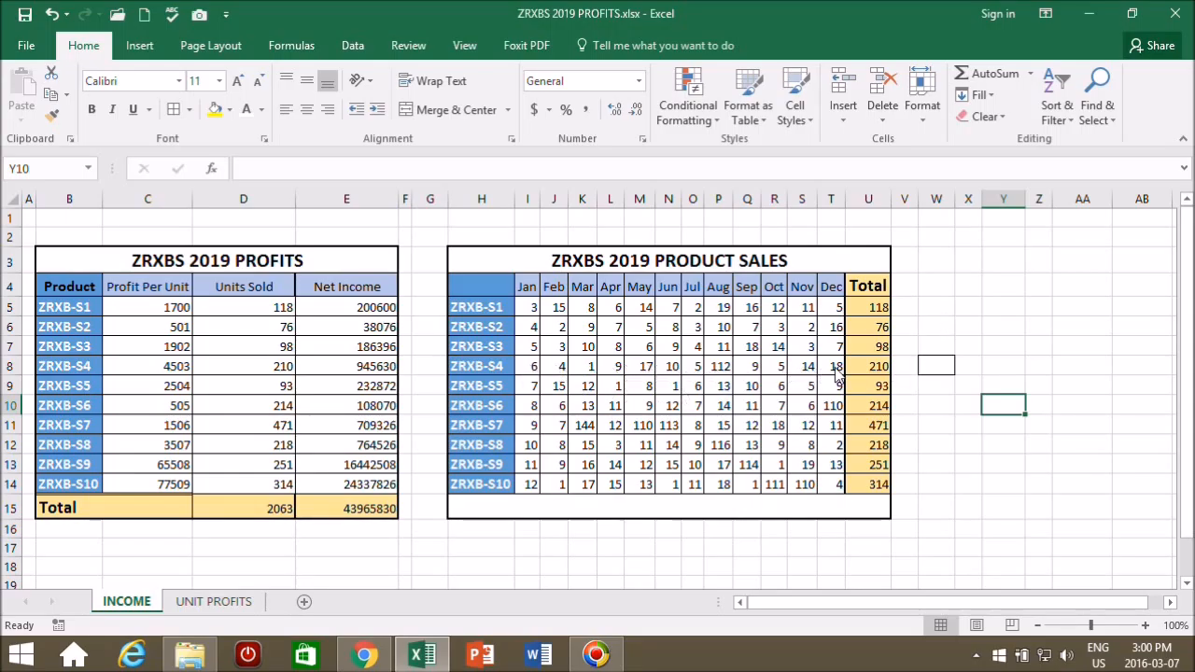
left_click(942, 373)
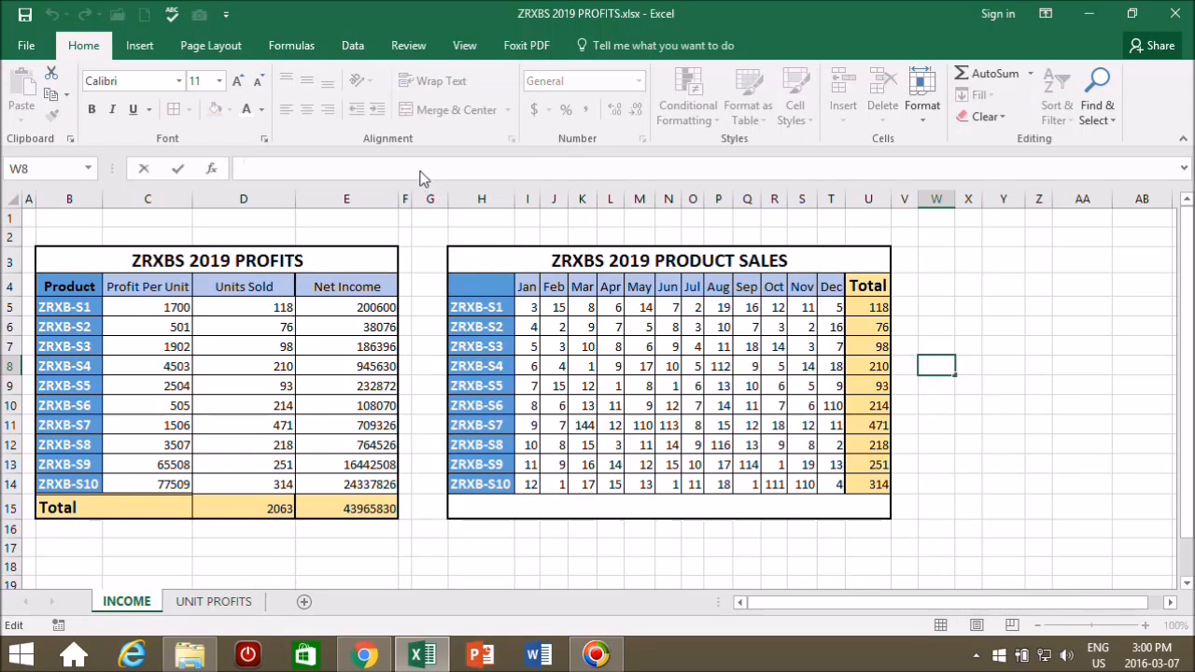
type("-1")
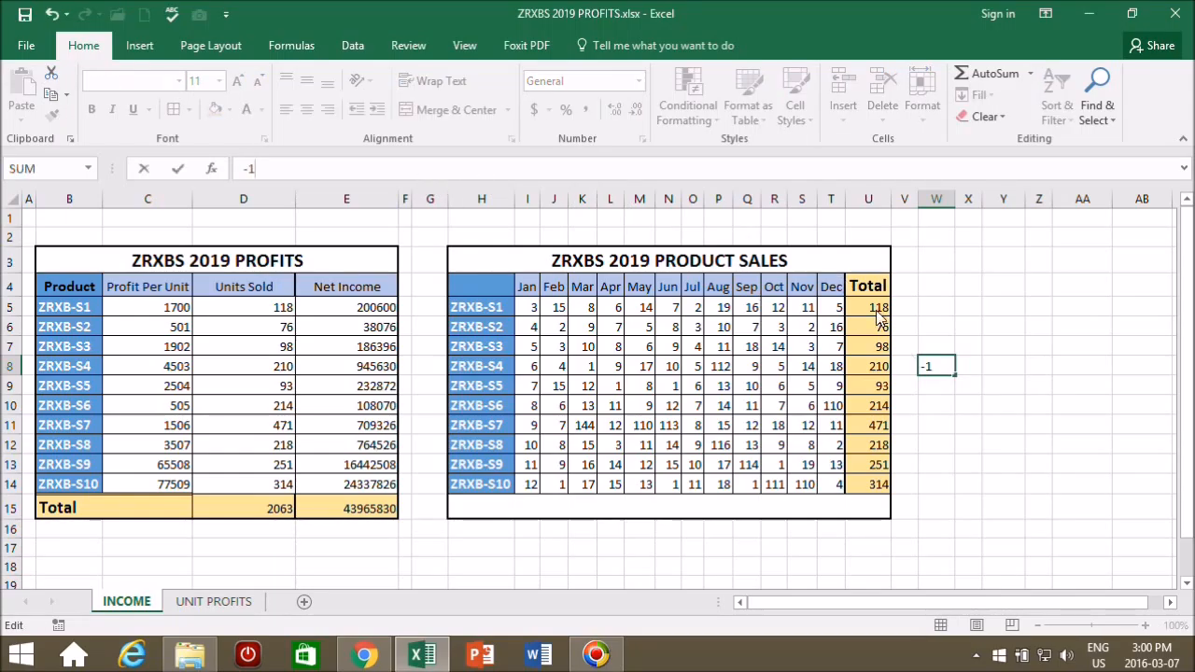
left_click(966, 425)
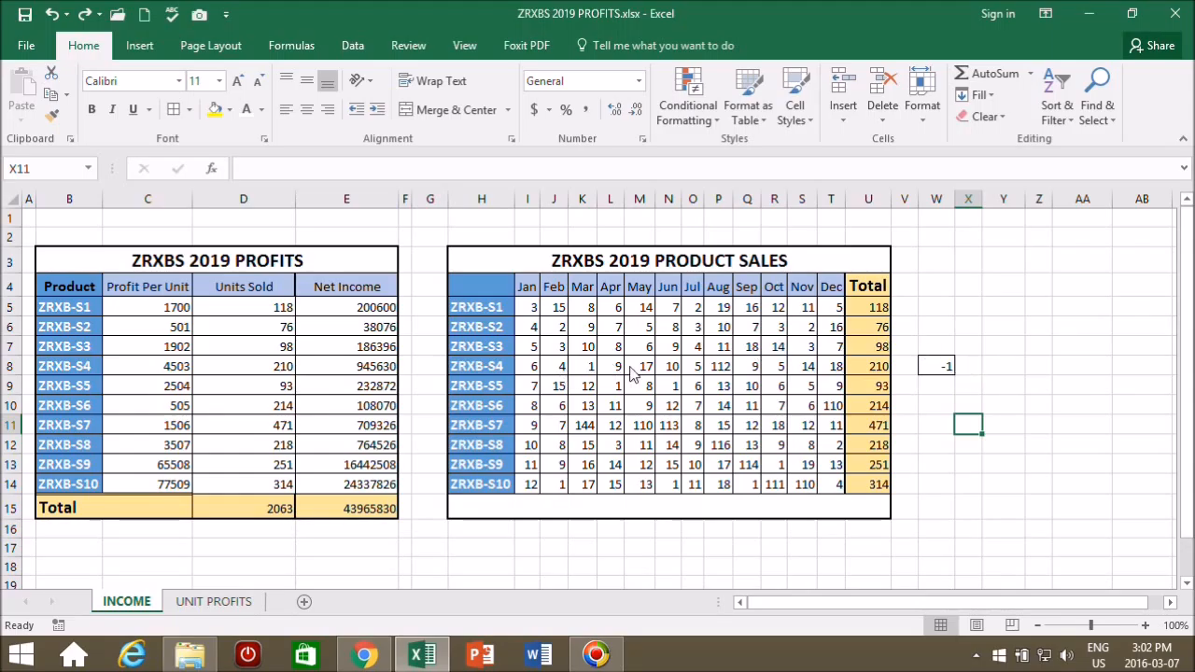
- Copy W8 and multiply ZRXB-S4's February to December sales in J8:T8 by it using Paste Special with the Multiply operation
left_click(938, 367)
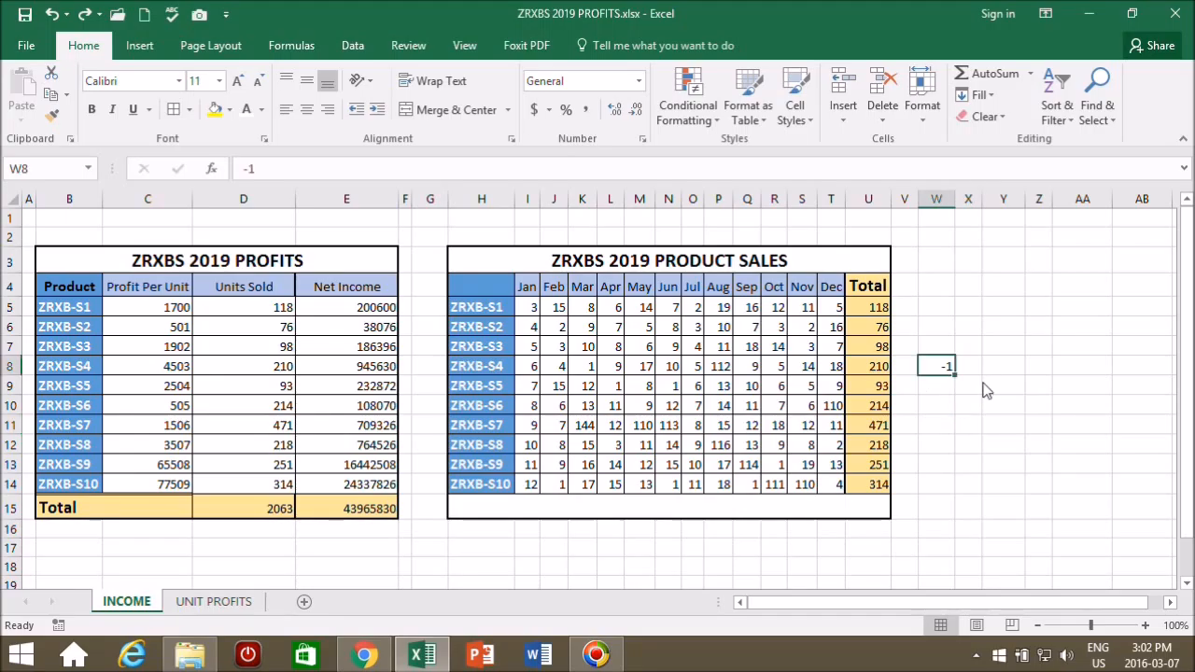
key("ctrl+c")
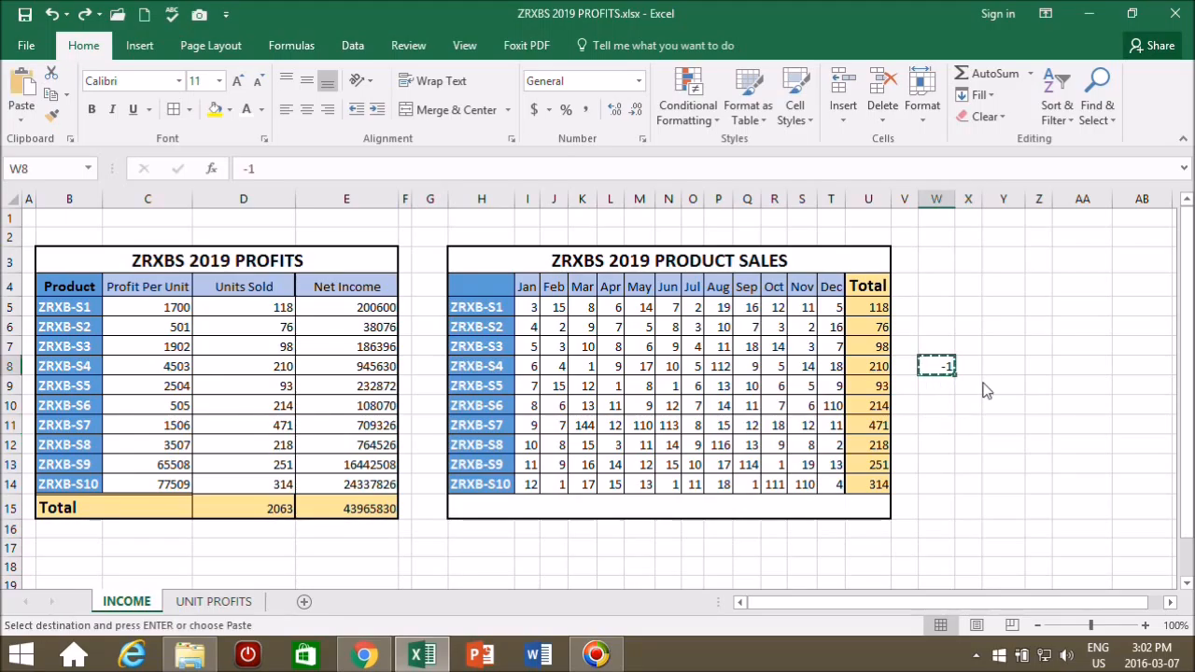
left_click_drag(557, 371, 826, 371)
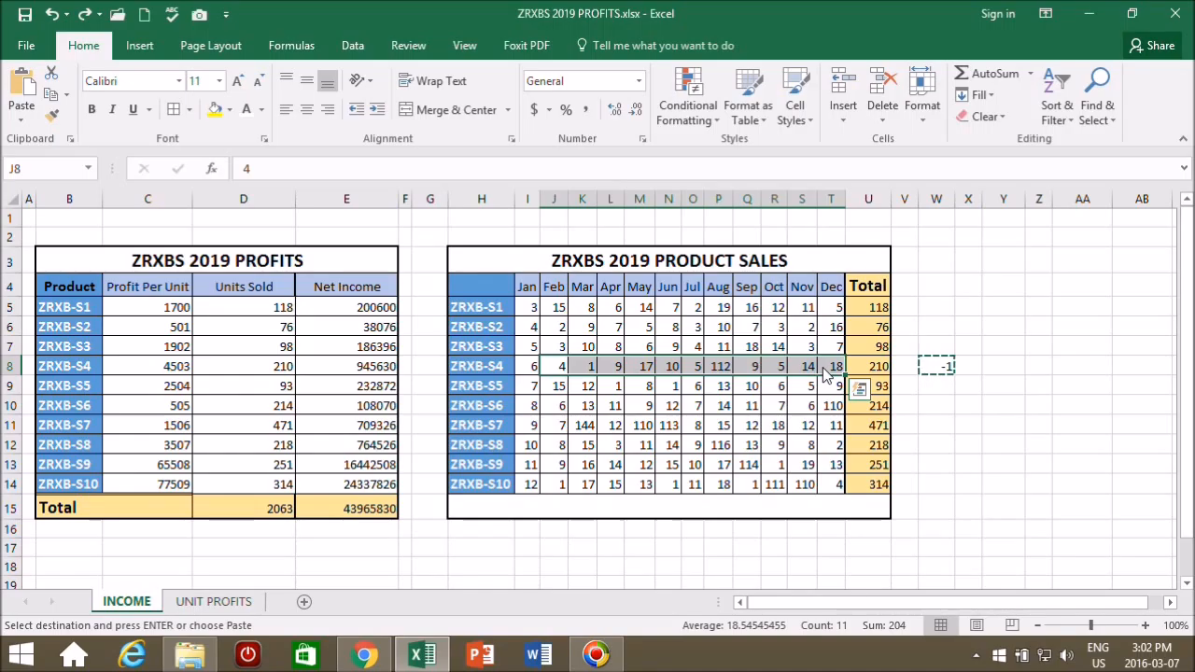
right_click(827, 371)
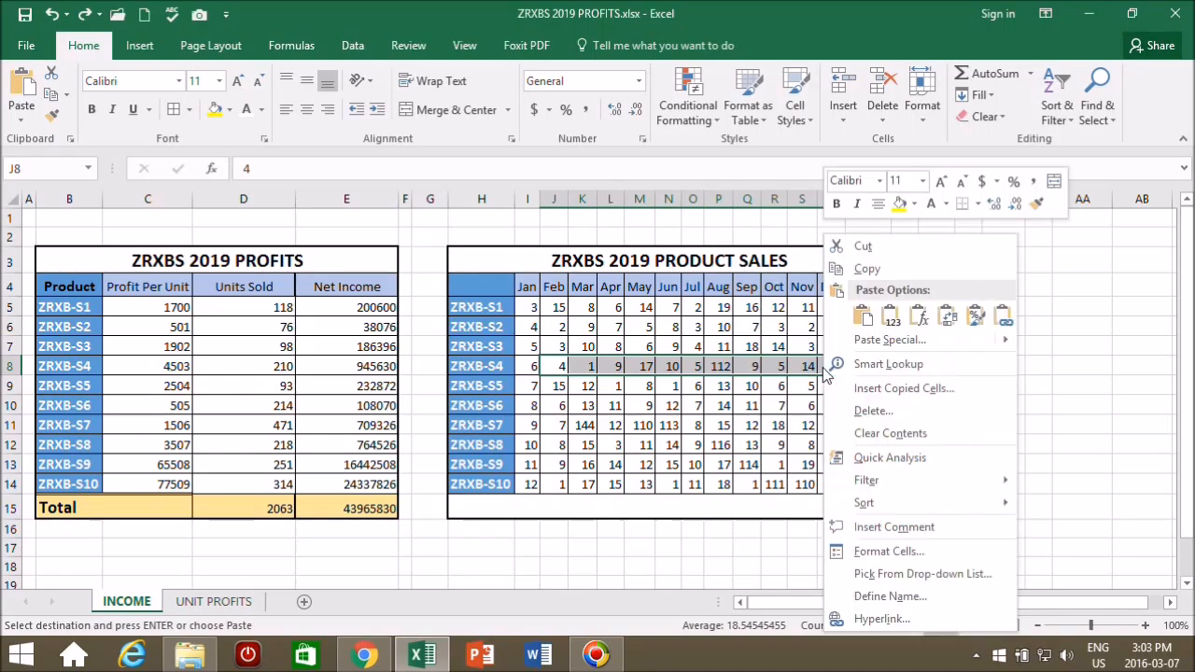
left_click(876, 343)
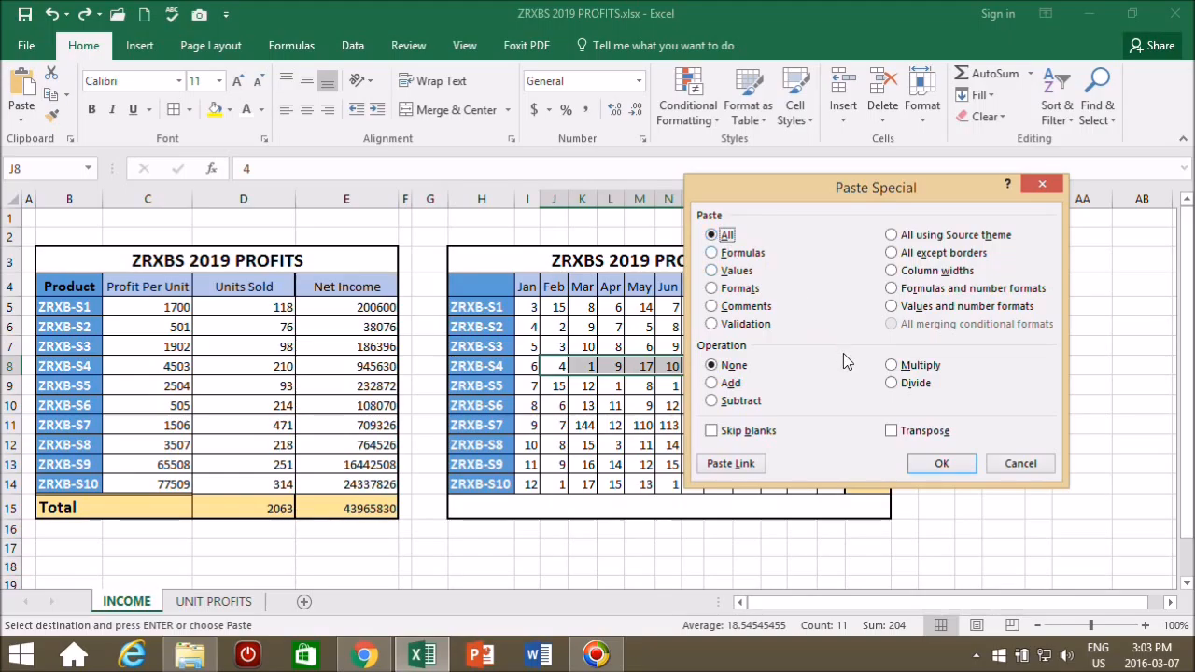
left_click(892, 367)
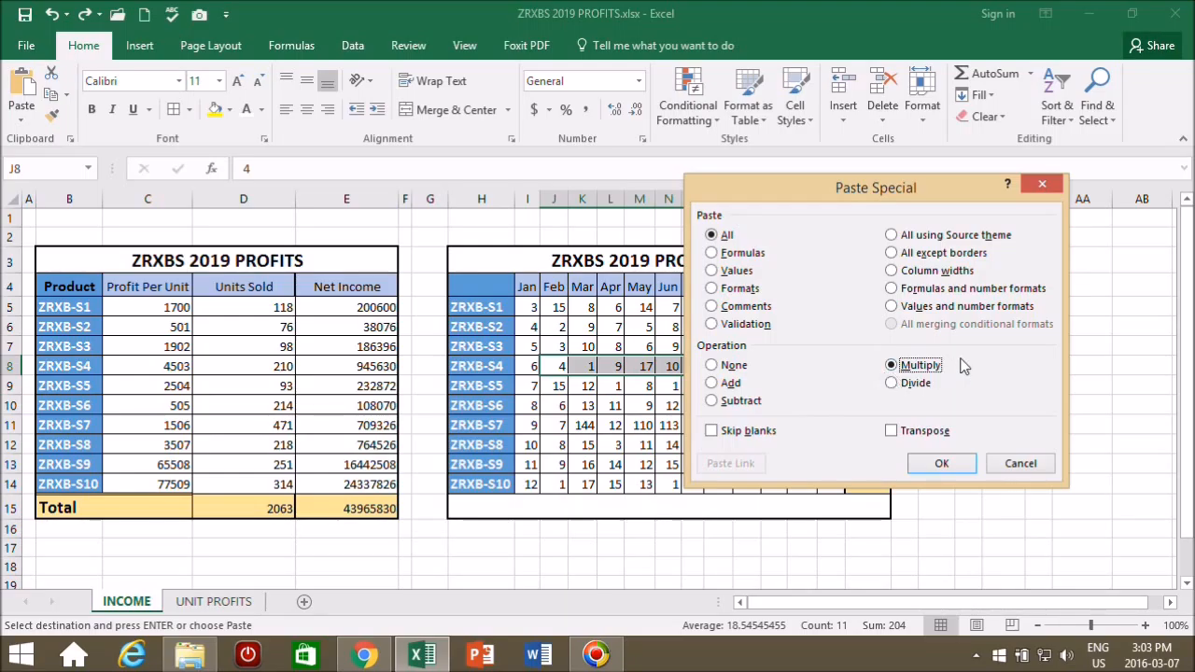
left_click(960, 465)
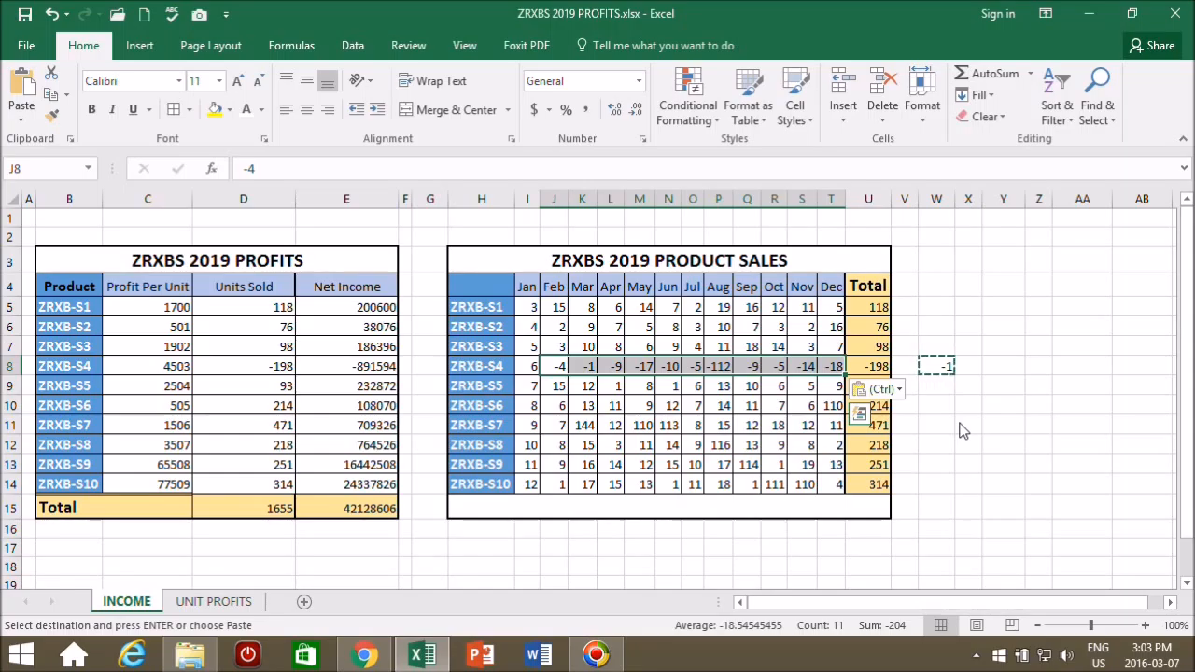
key("Return")
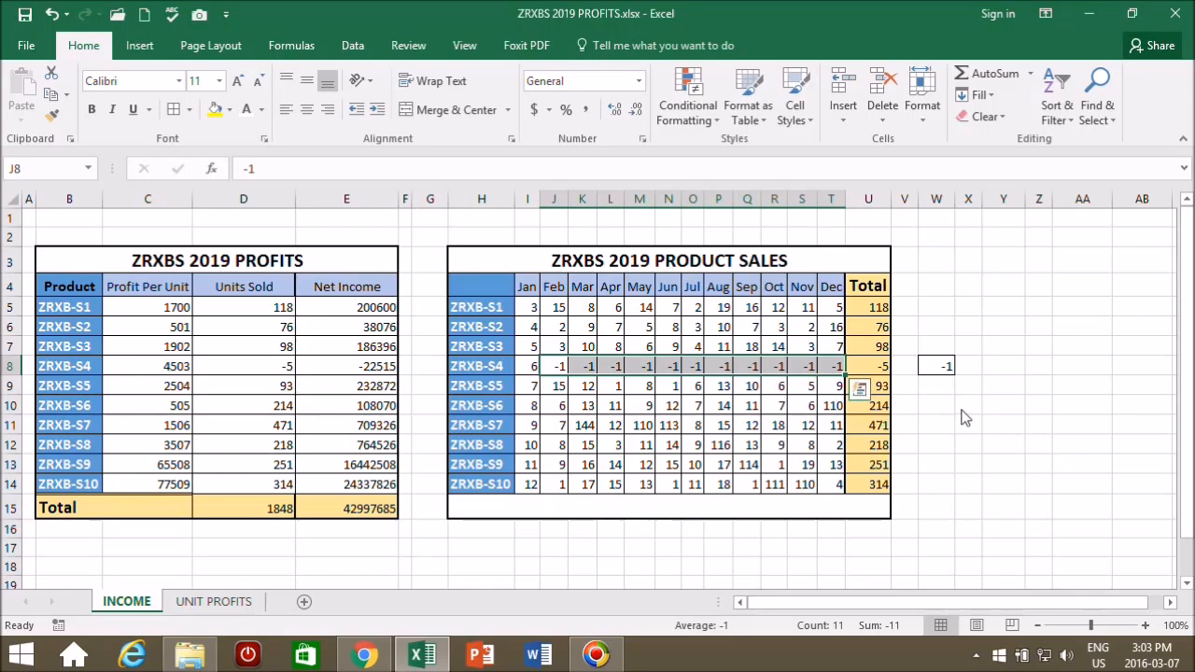
key("ctrl+q")
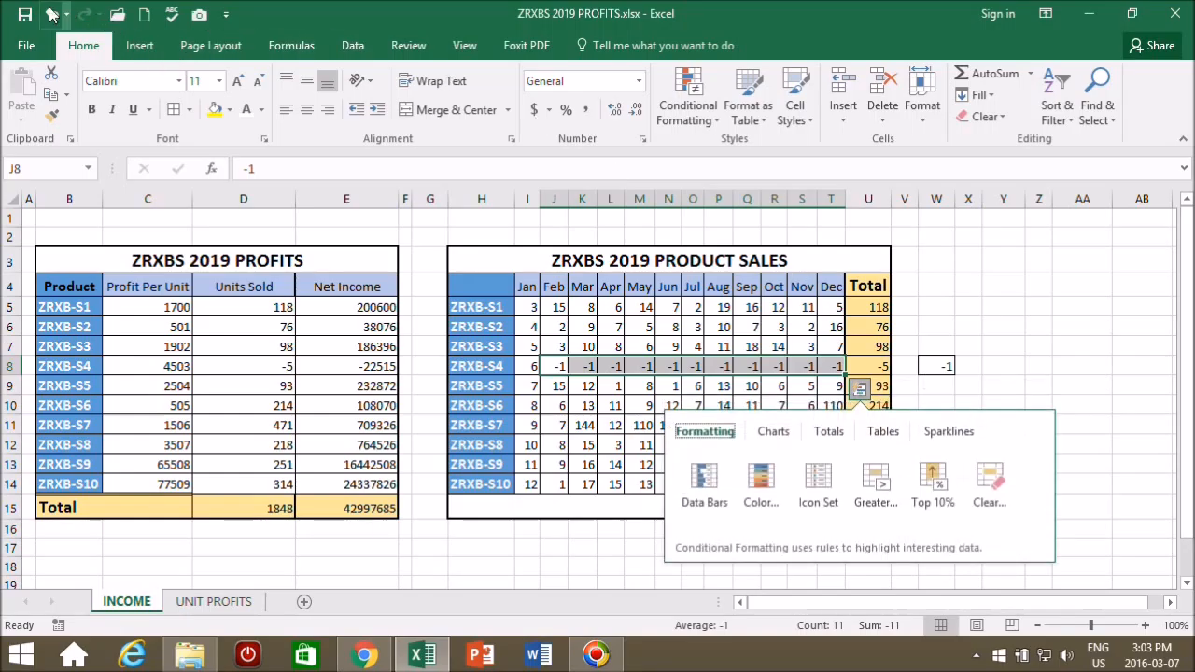
left_click(51, 15)
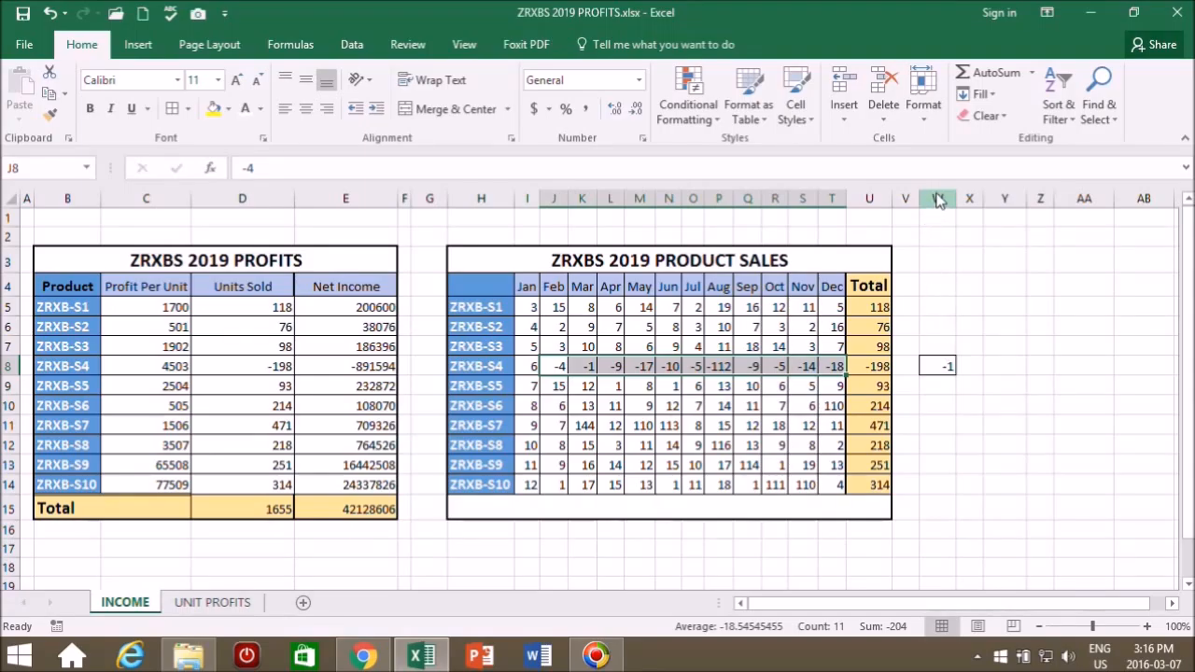
- Delete the whole column W that holds the -1 multiplier on the INCOME sheet
left_click(938, 200)
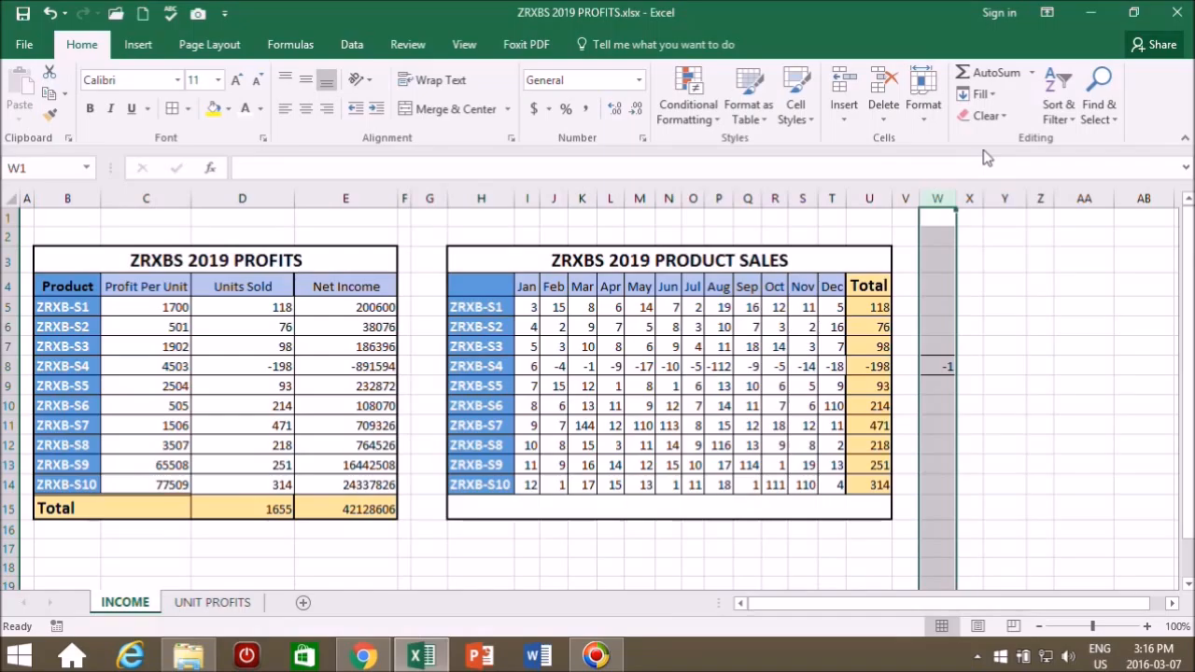
left_click(882, 83)
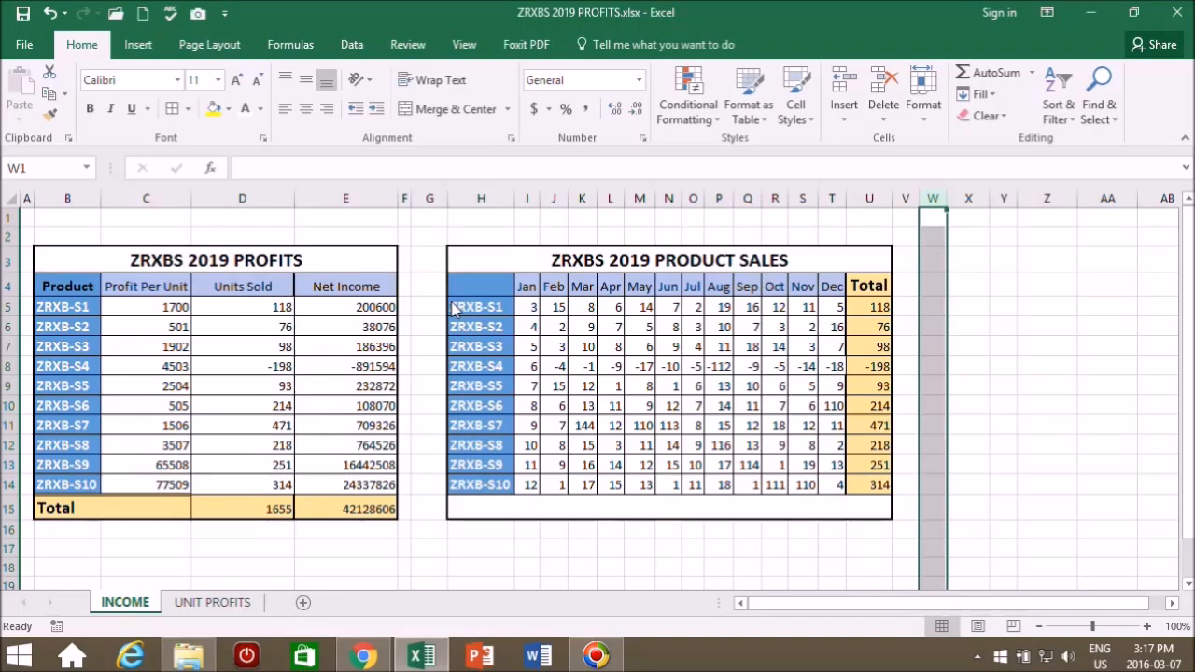
- Copy ZRXB-S1's sales row H5:U5 from the INCOME sheet and paste it at G3 on the UNIT PROFITS sheet
left_click_drag(455, 310, 851, 309)
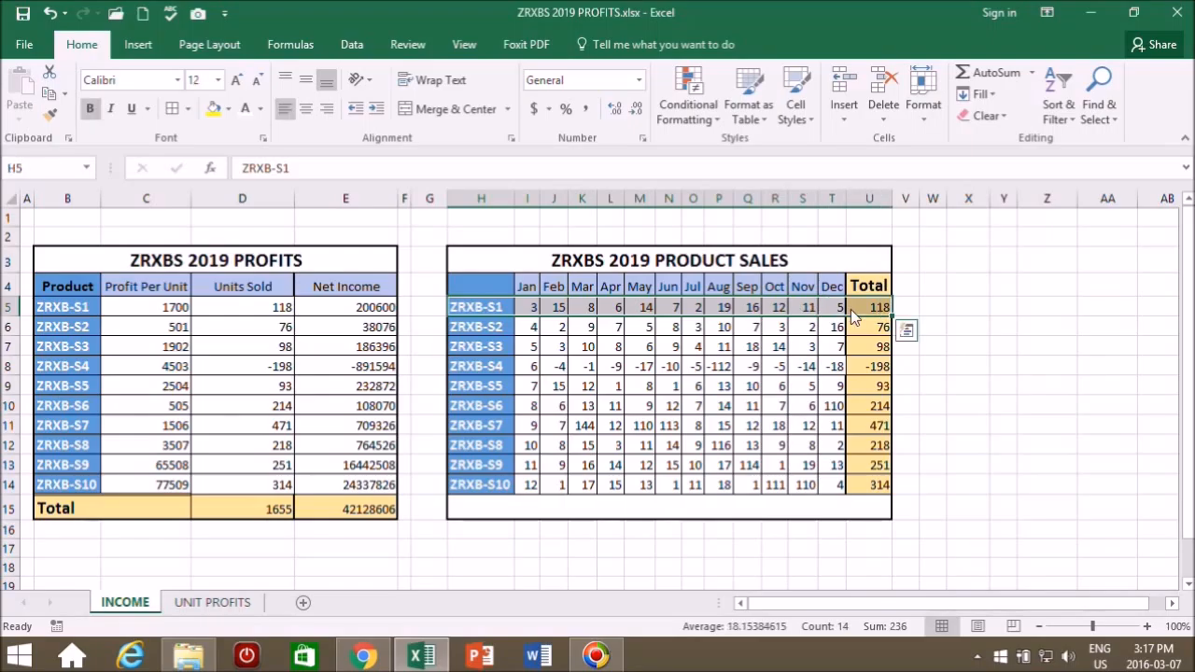
key("ctrl+c")
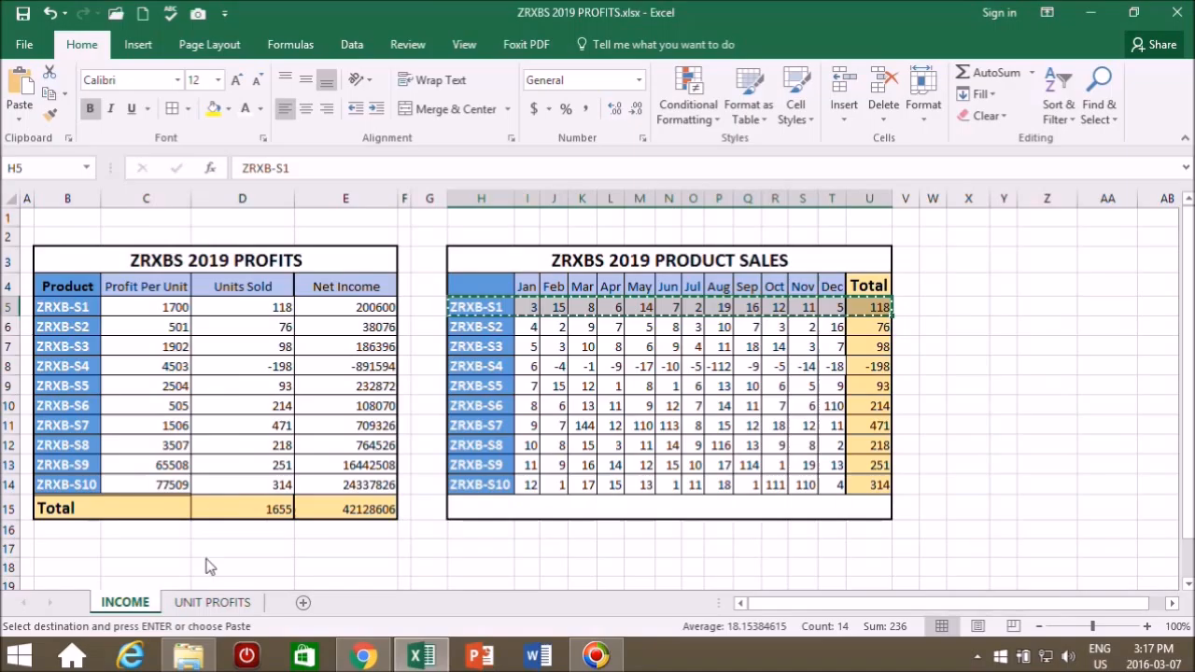
left_click(198, 604)
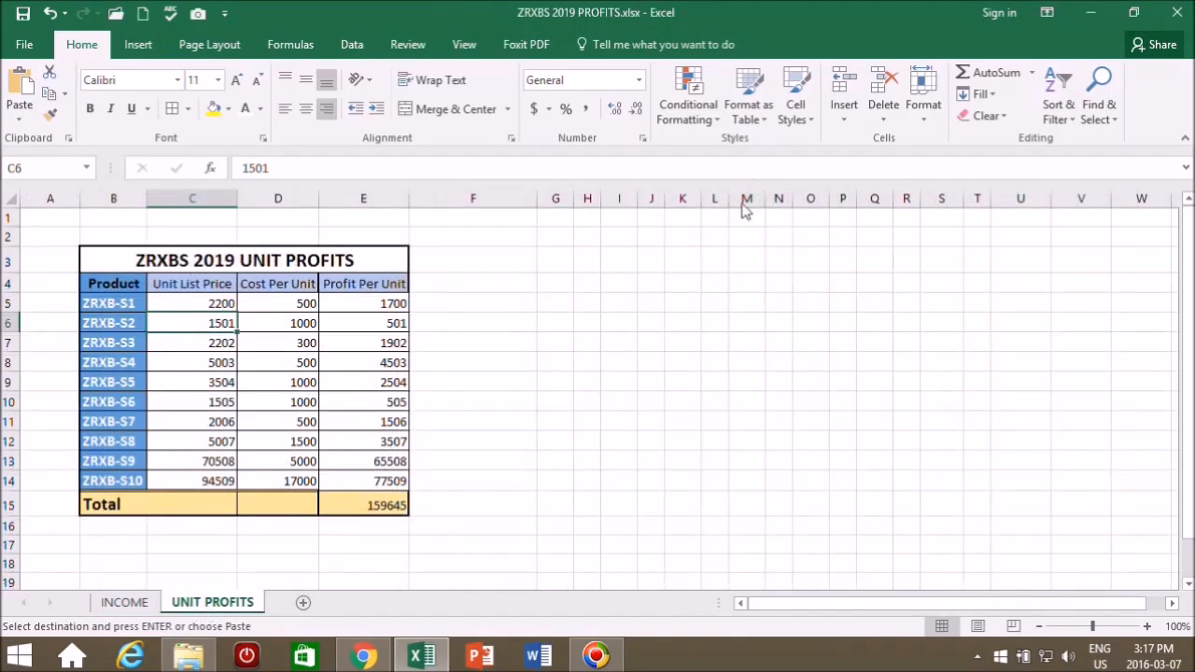
left_click(555, 262)
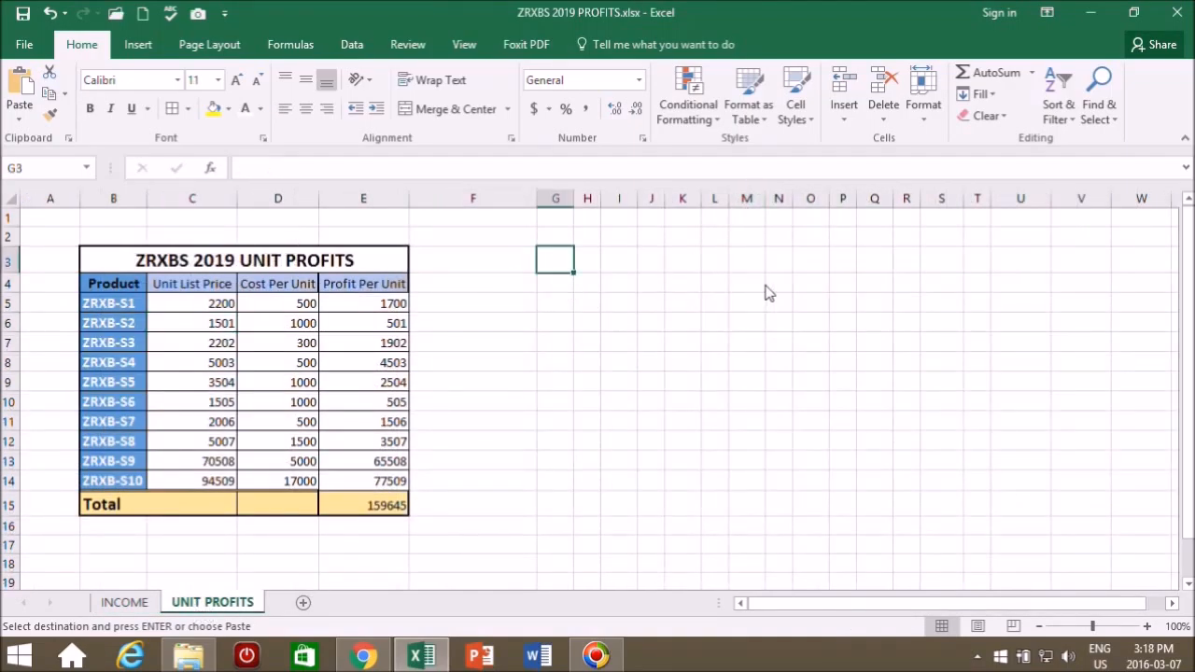
key("ctrl+v")
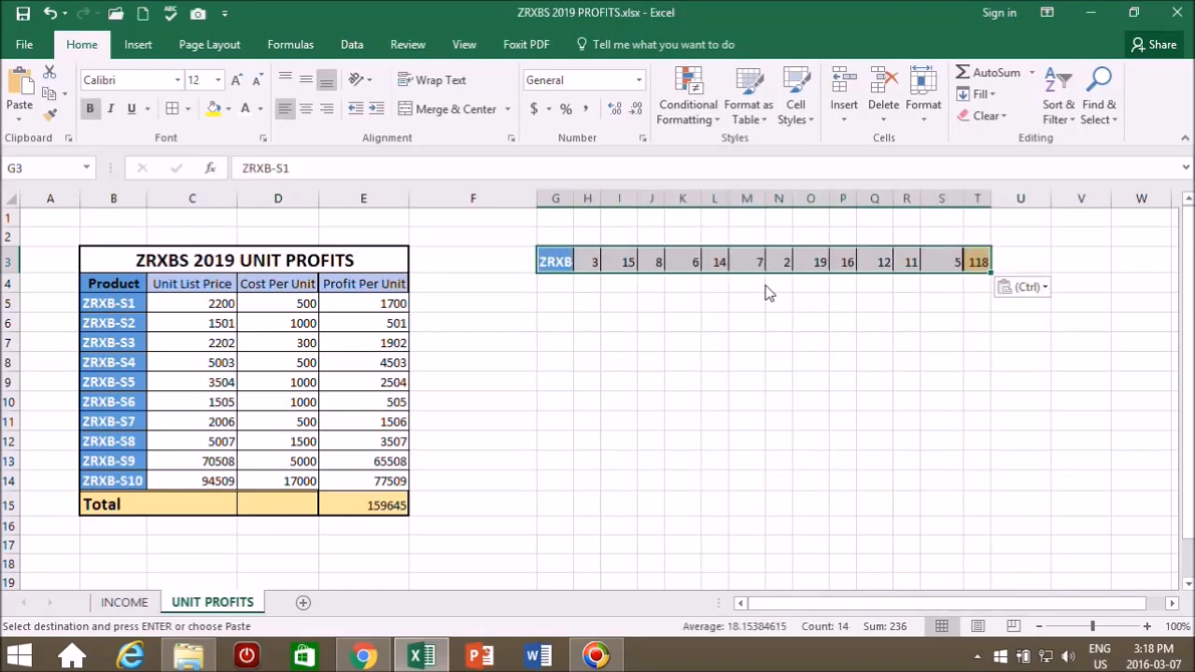
- Change the formula in T3 at the end of the pasted row from SUM to =PRODUCT(H3:S3)
key("ctrl+Right")
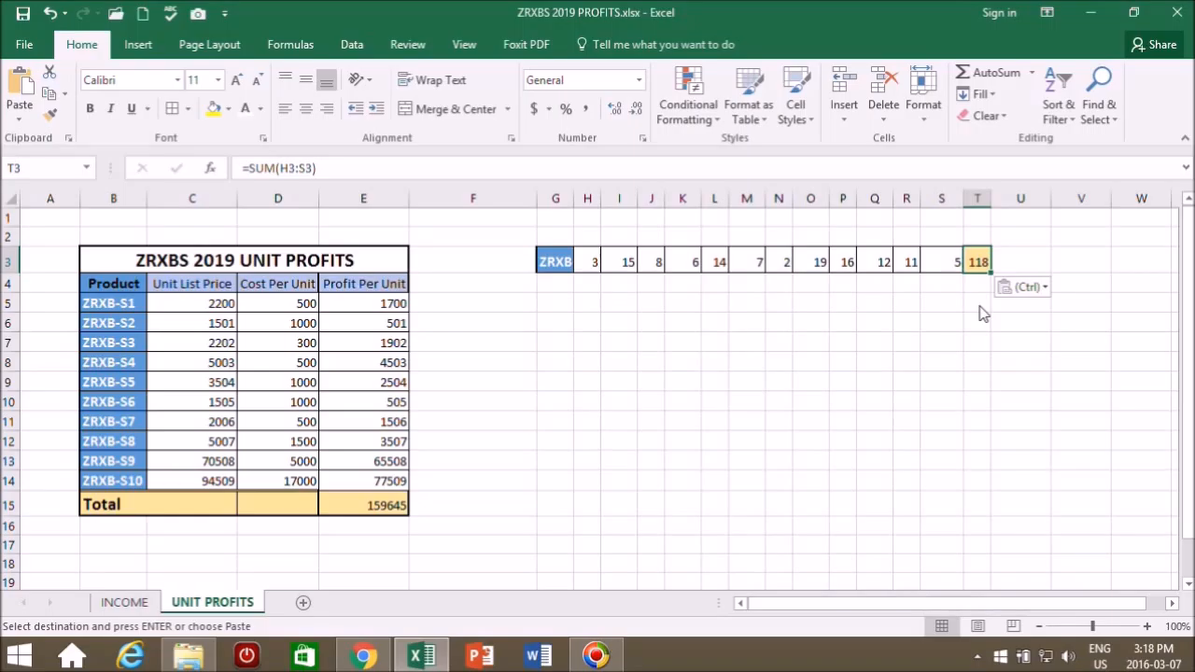
left_click(275, 172)
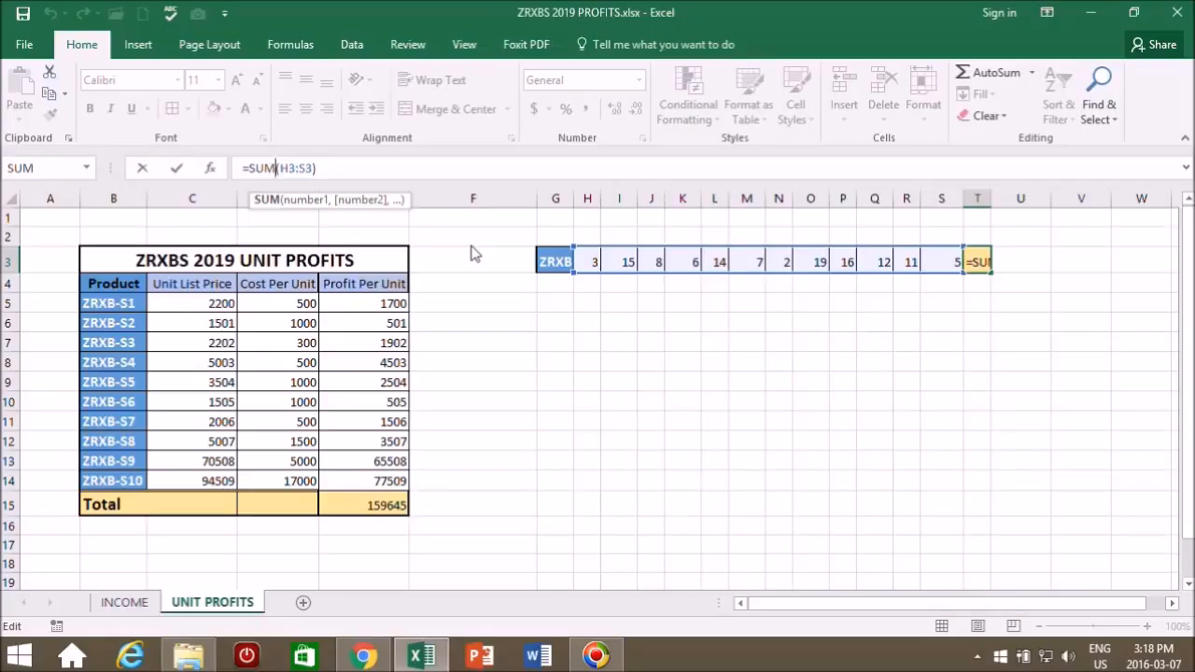
key("BackSpace")
key("BackSpace")
key("BackSpace")
type("PROD")
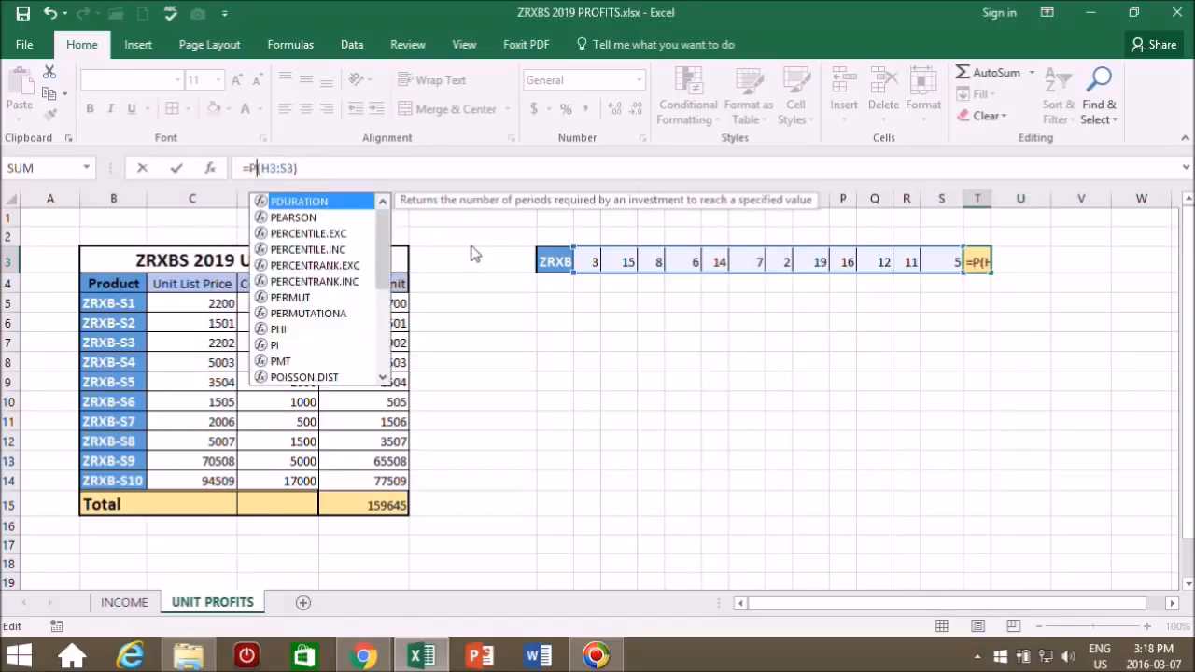
type("UCT")
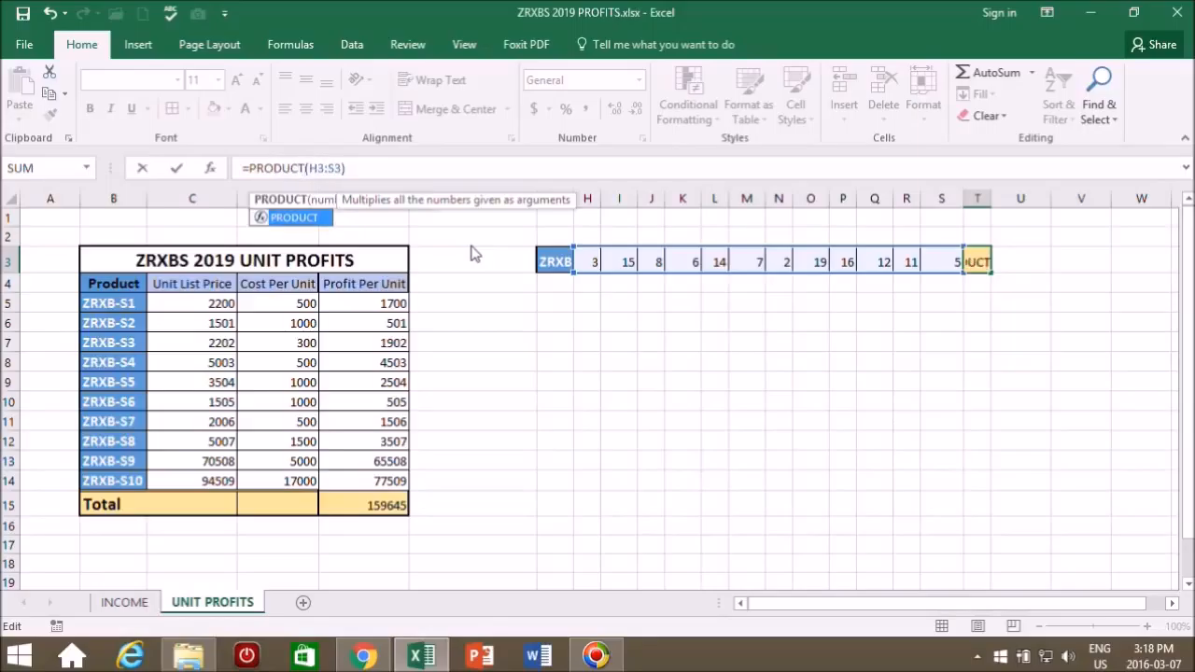
key("Return")
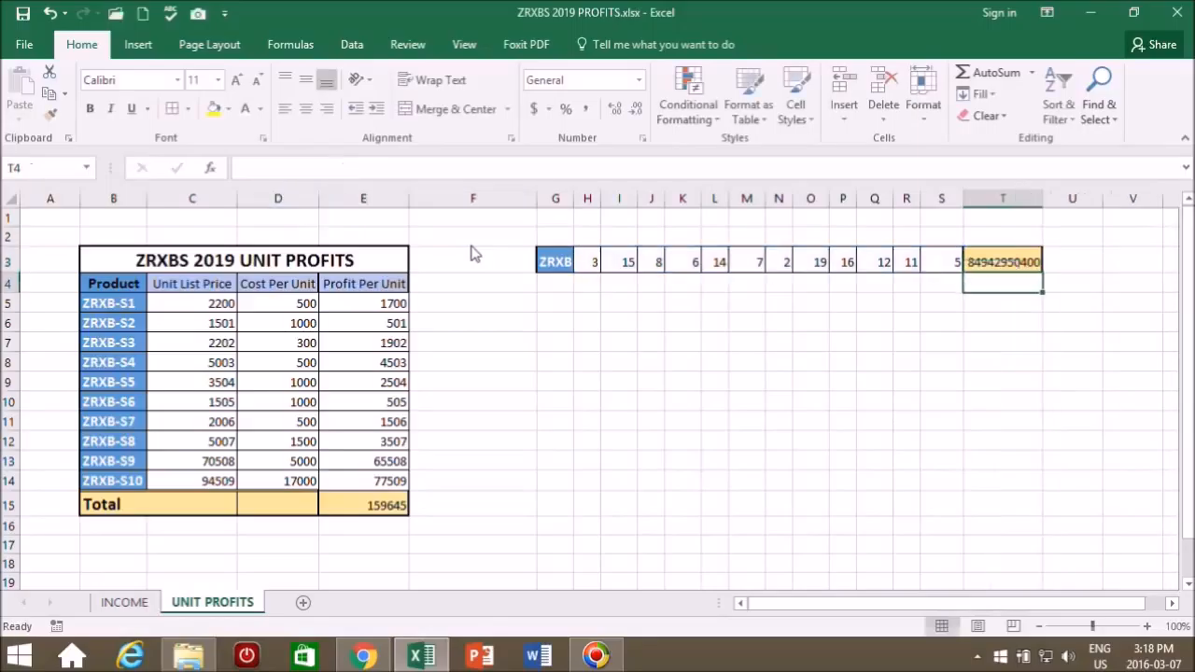
- Restore the total in T3 to =SUM(H3:S3)
left_click(1011, 262)
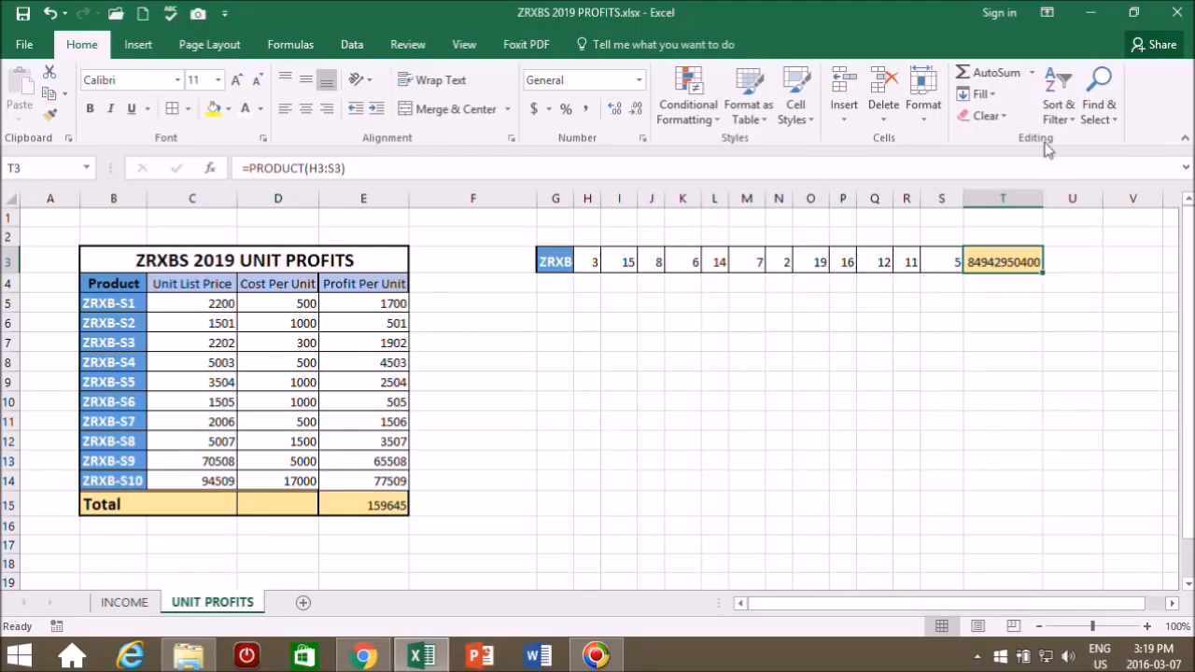
left_click(993, 73)
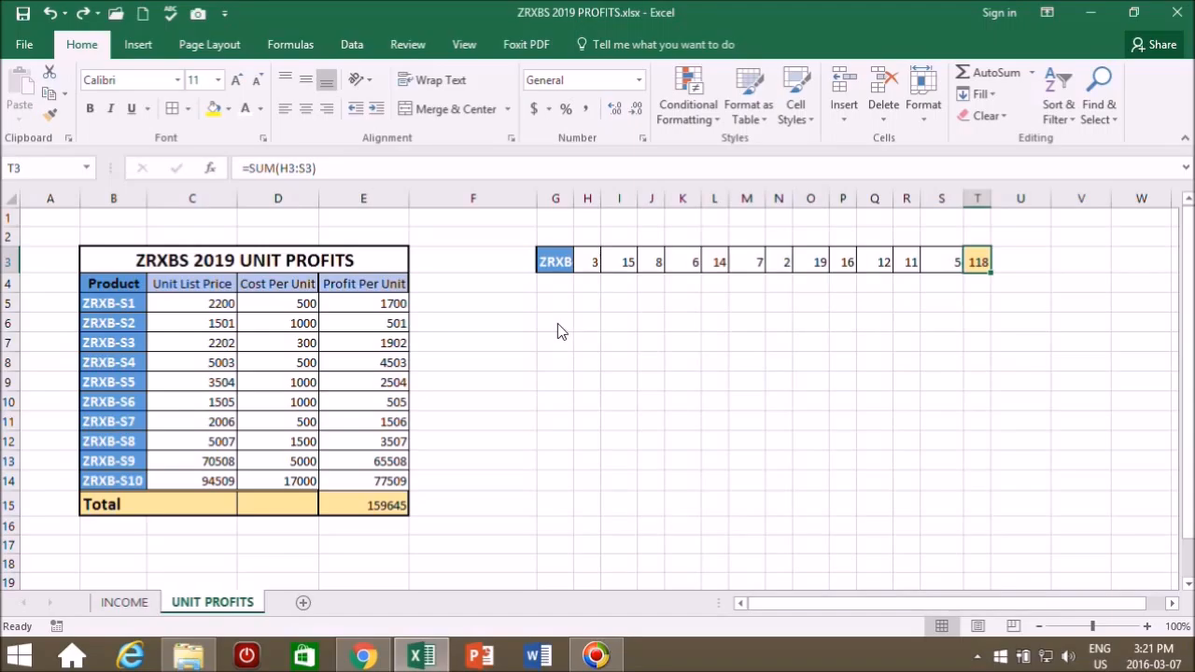
- Enter 3 in both G6 and G7, and add the label TOTAL in F8
left_click(558, 323)
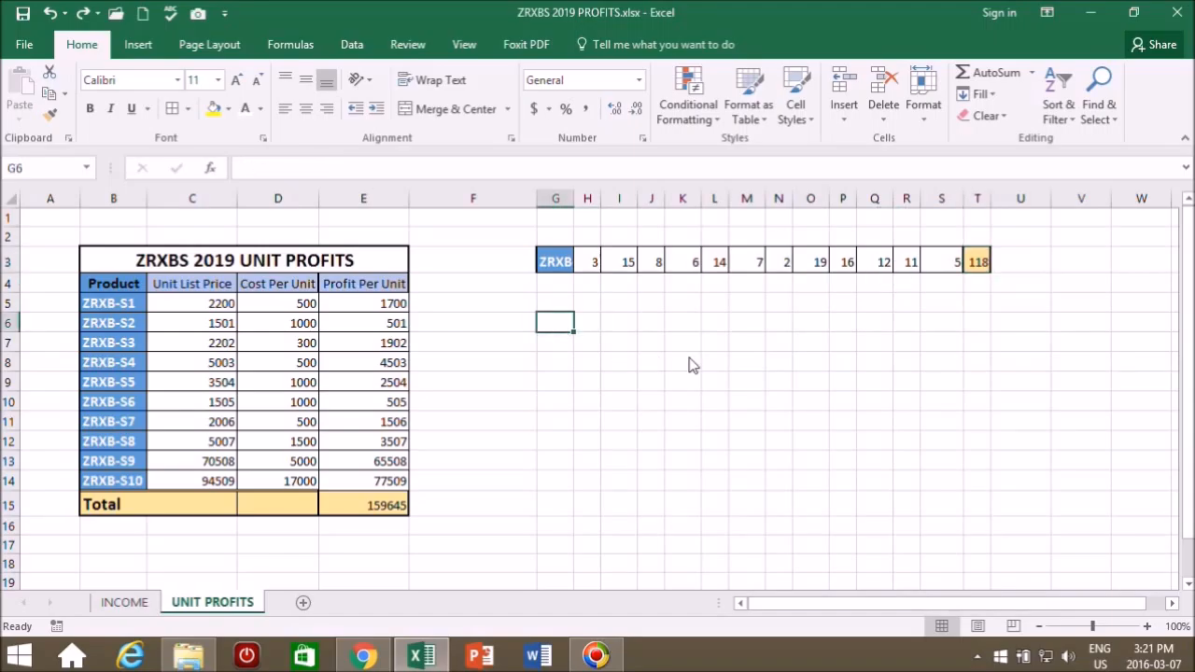
type("3")
key("Return")
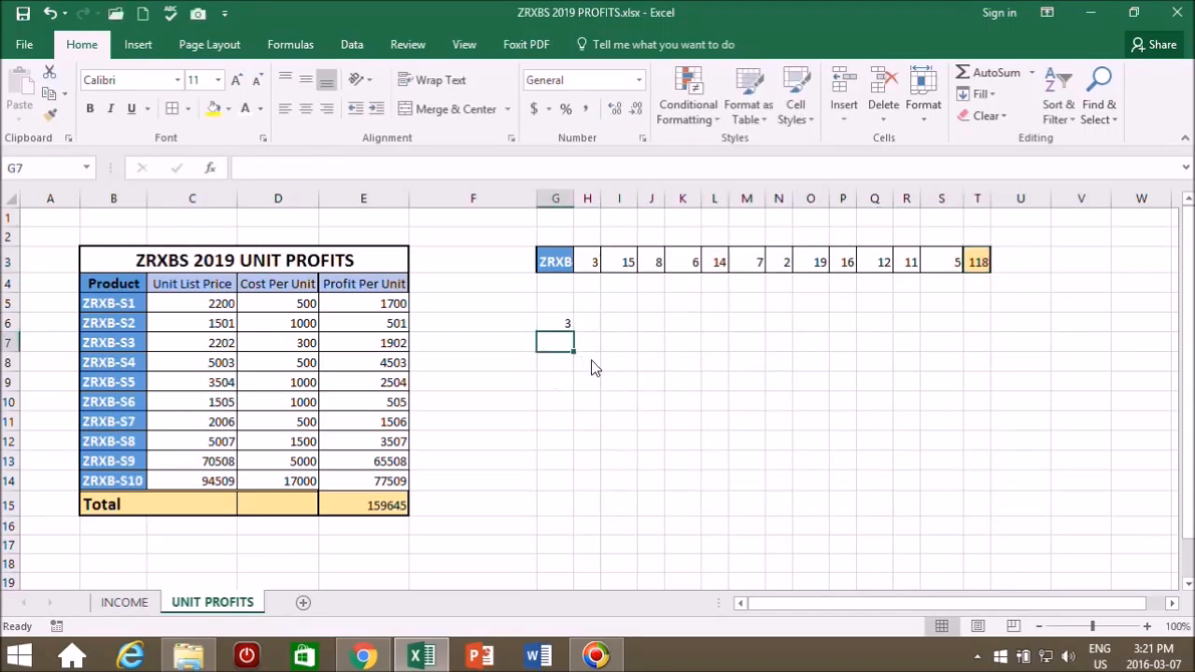
type("3")
left_click(532, 368)
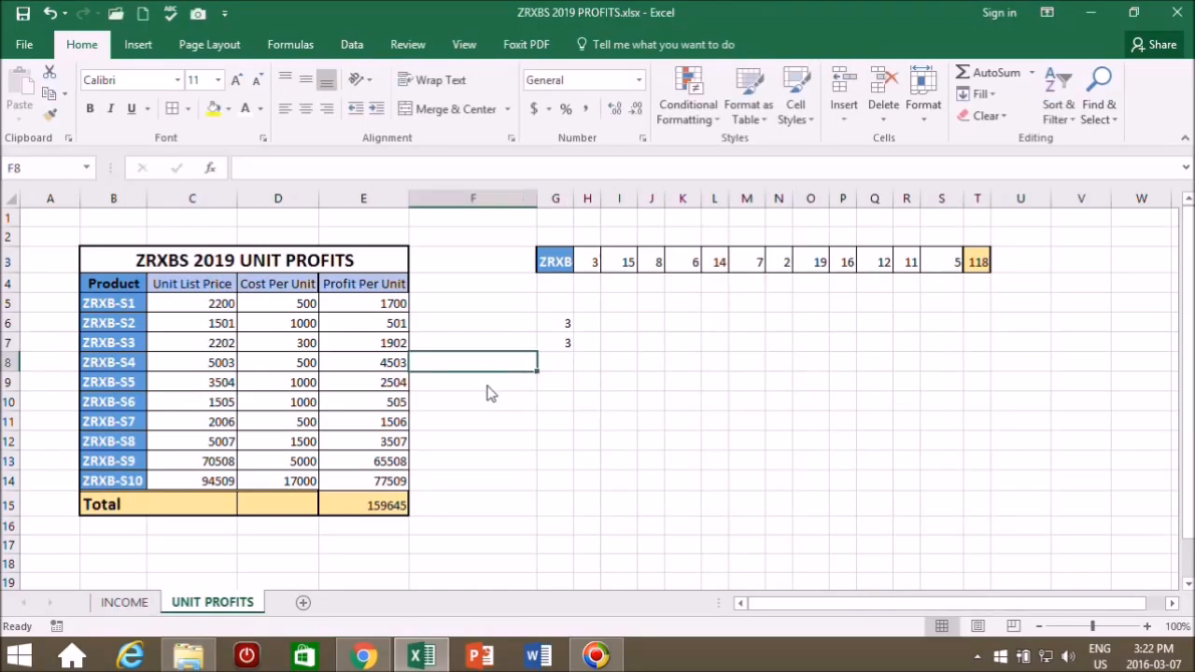
type("TOTAL")
key("Return")
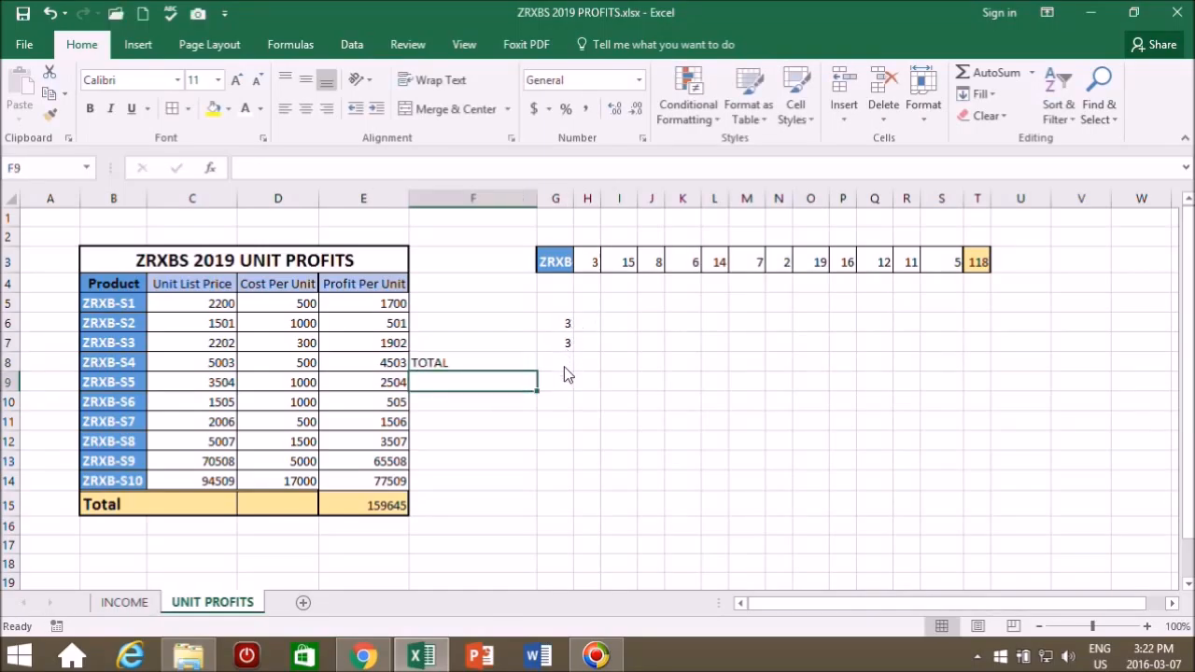
- Multiply the two numbers above in G8 with the formula =G6*G7
left_click(563, 365)
type("=")
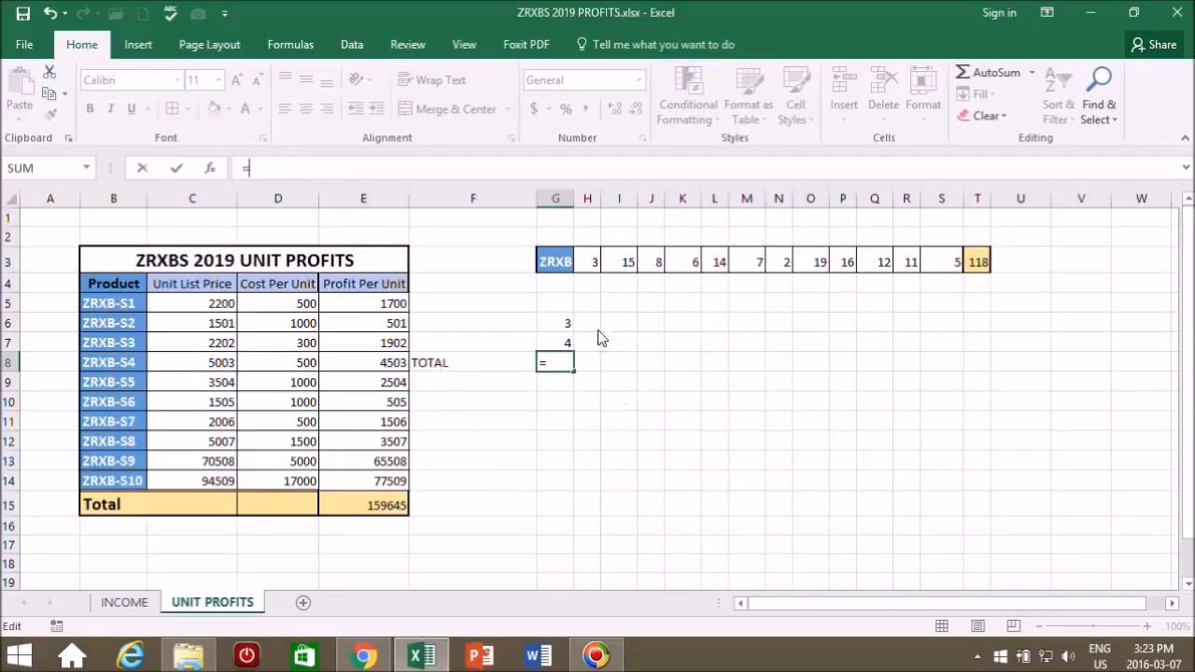
left_click(556, 327)
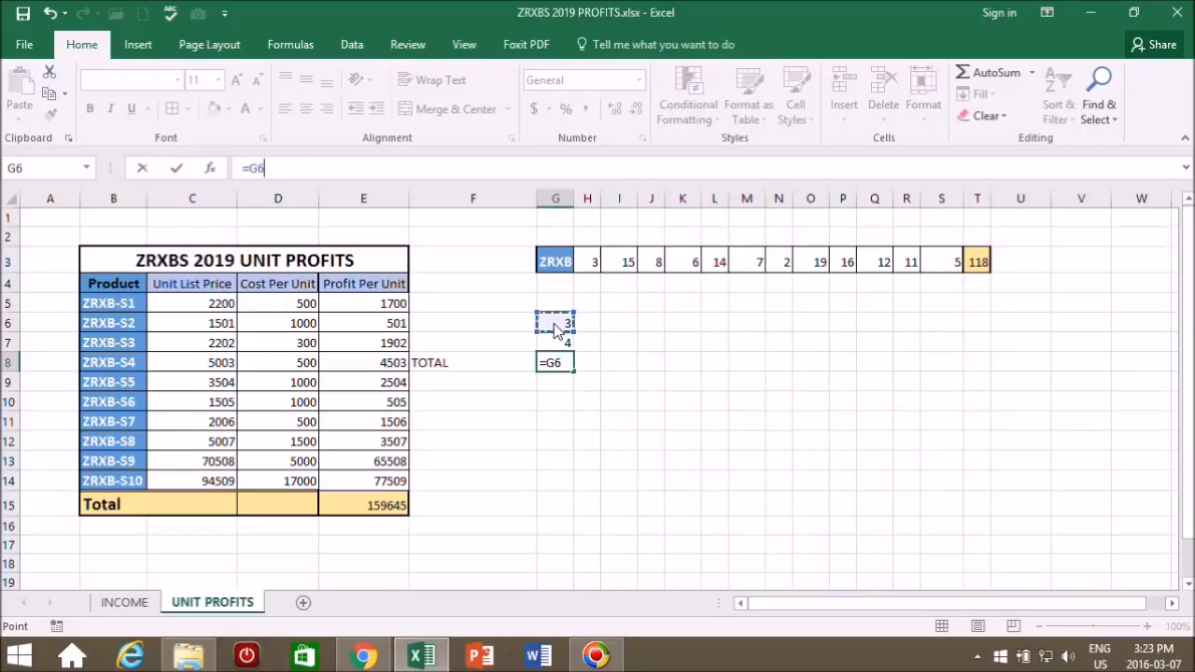
type("*")
left_click(565, 343)
key("Return")
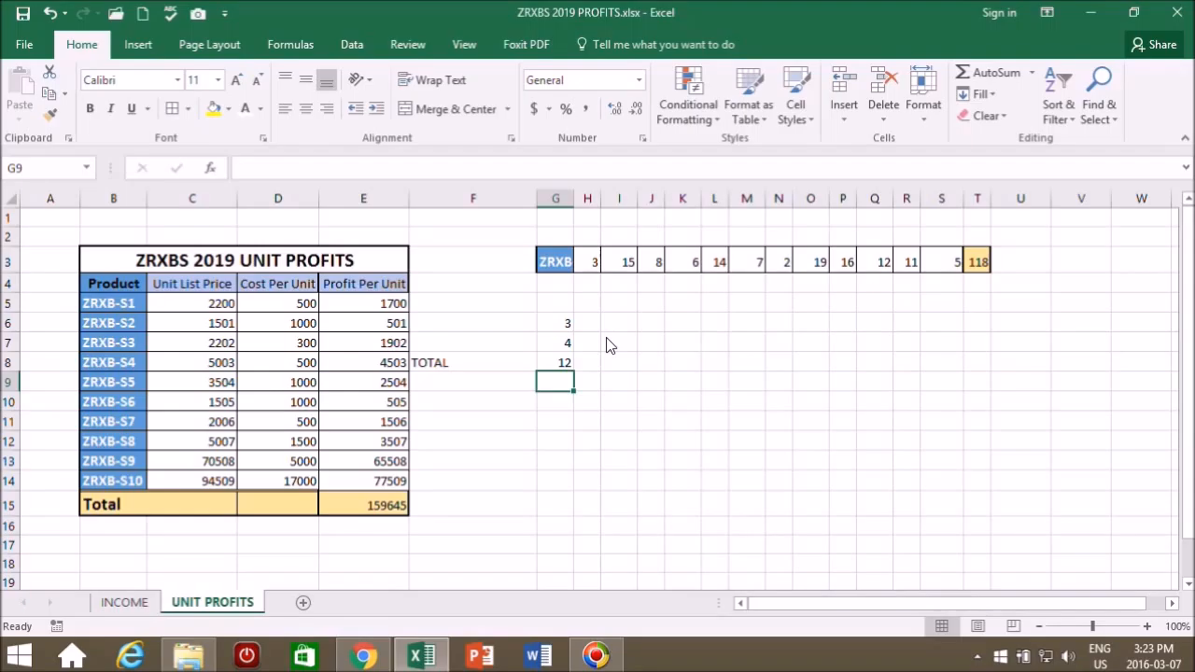
- Set G7 to 5 and replace the formula in G8 with an AutoSum of G6:G7
left_click(557, 342)
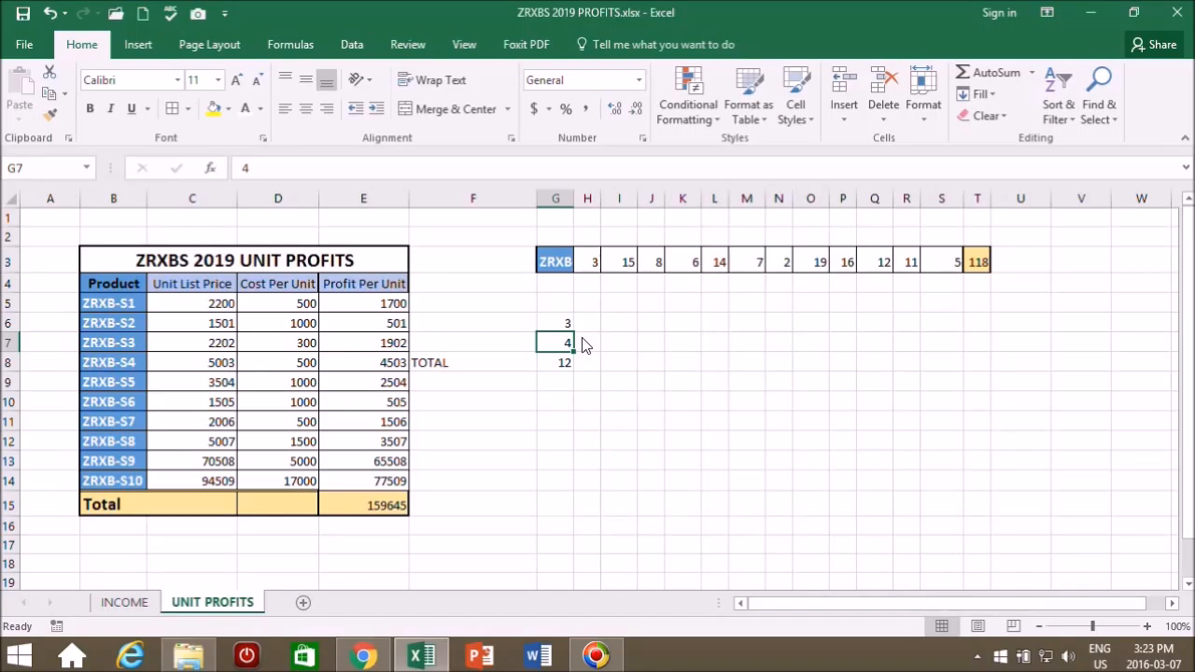
type("5")
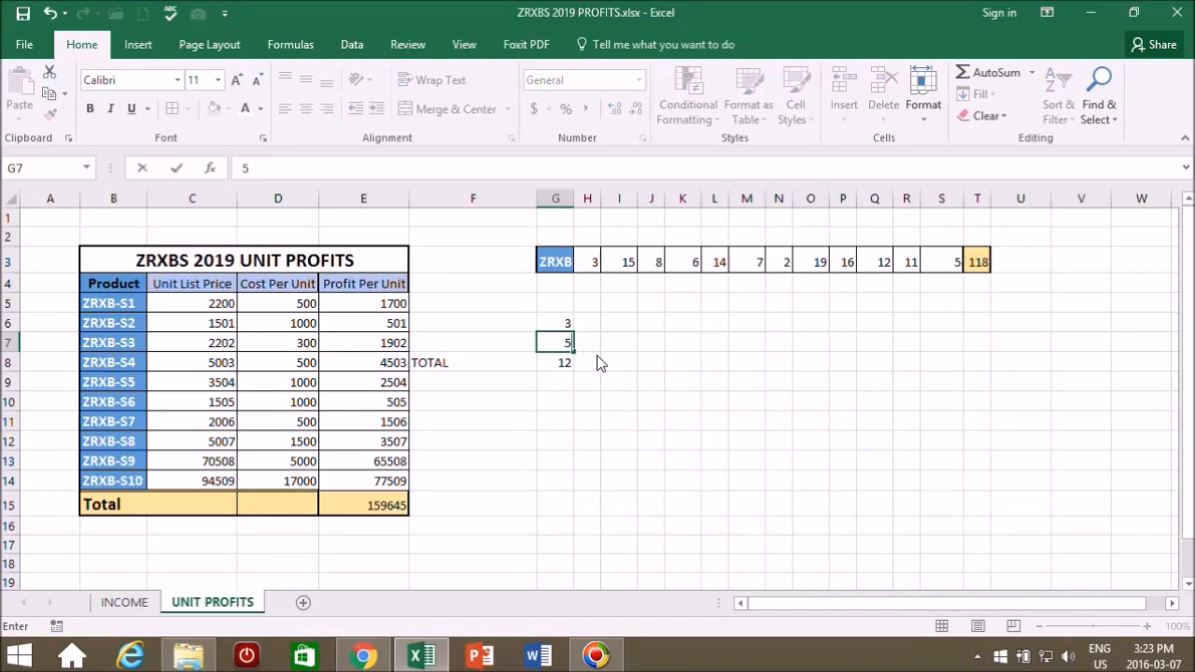
key("Return")
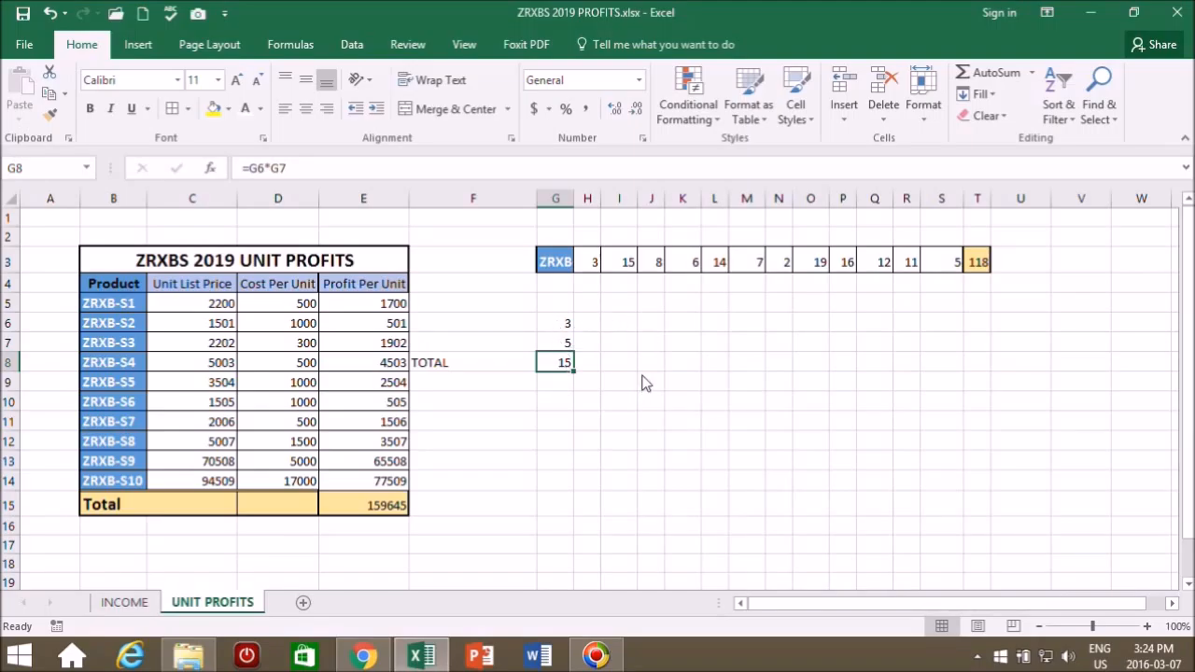
left_click(997, 73)
key("Return")
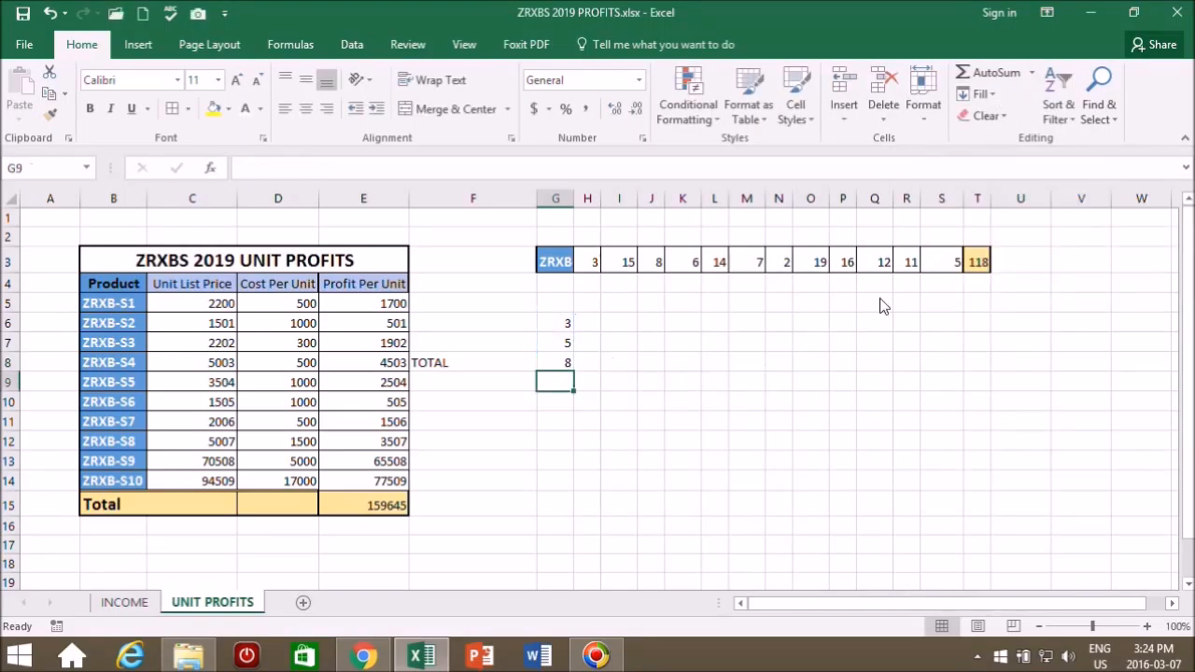
- Edit the G8 formula to subtract instead, making it =SUM(G6-G7), and reselect the cell
left_click(566, 365)
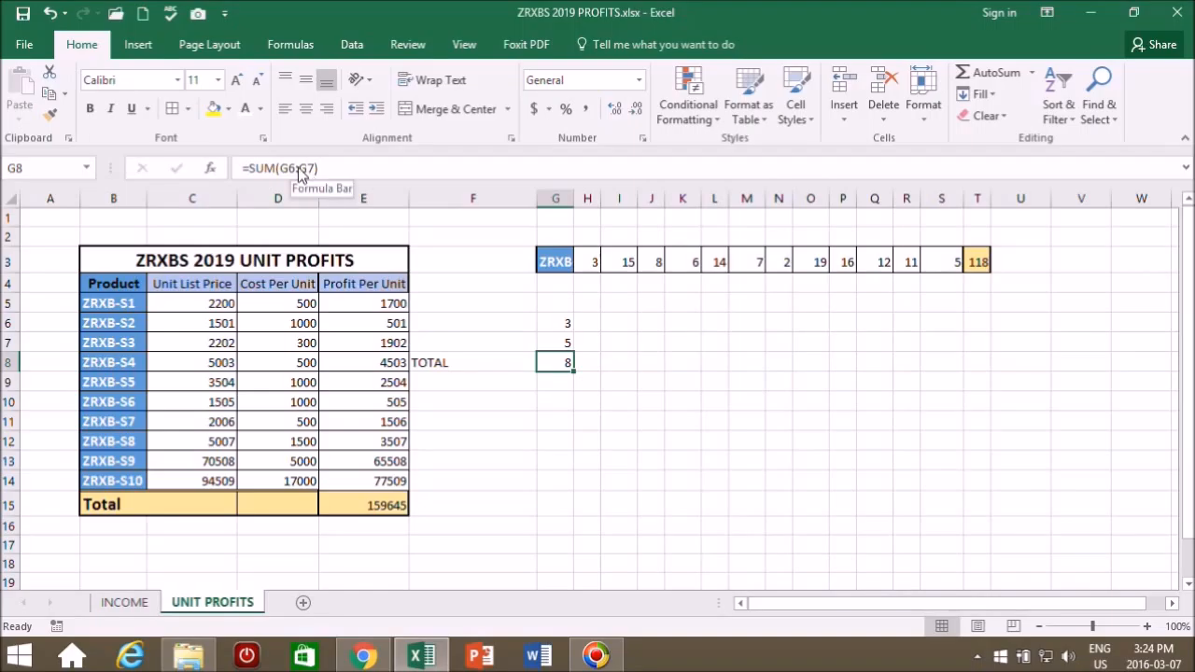
left_click(298, 170)
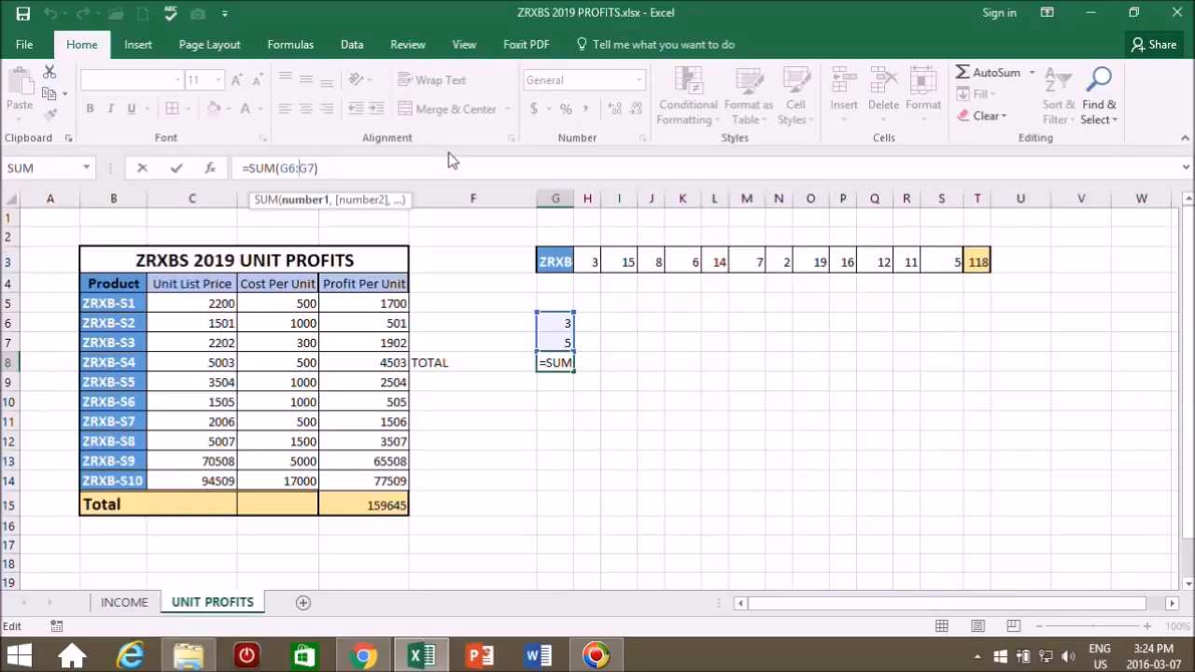
key("Delete")
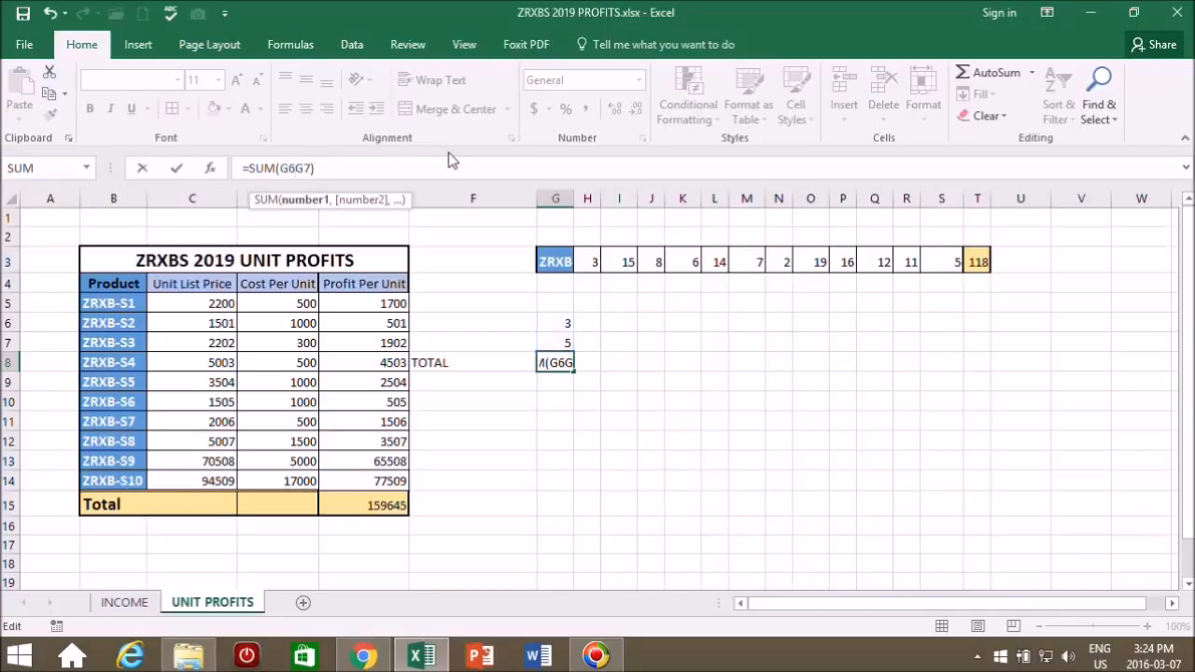
type("-")
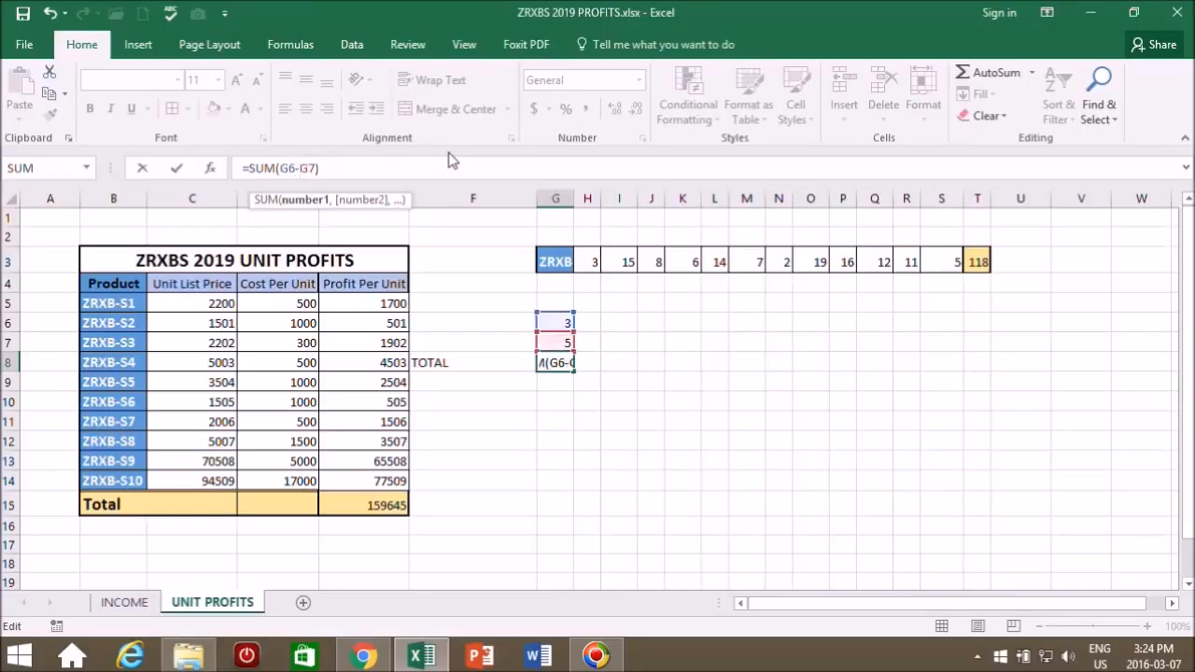
left_click(444, 168)
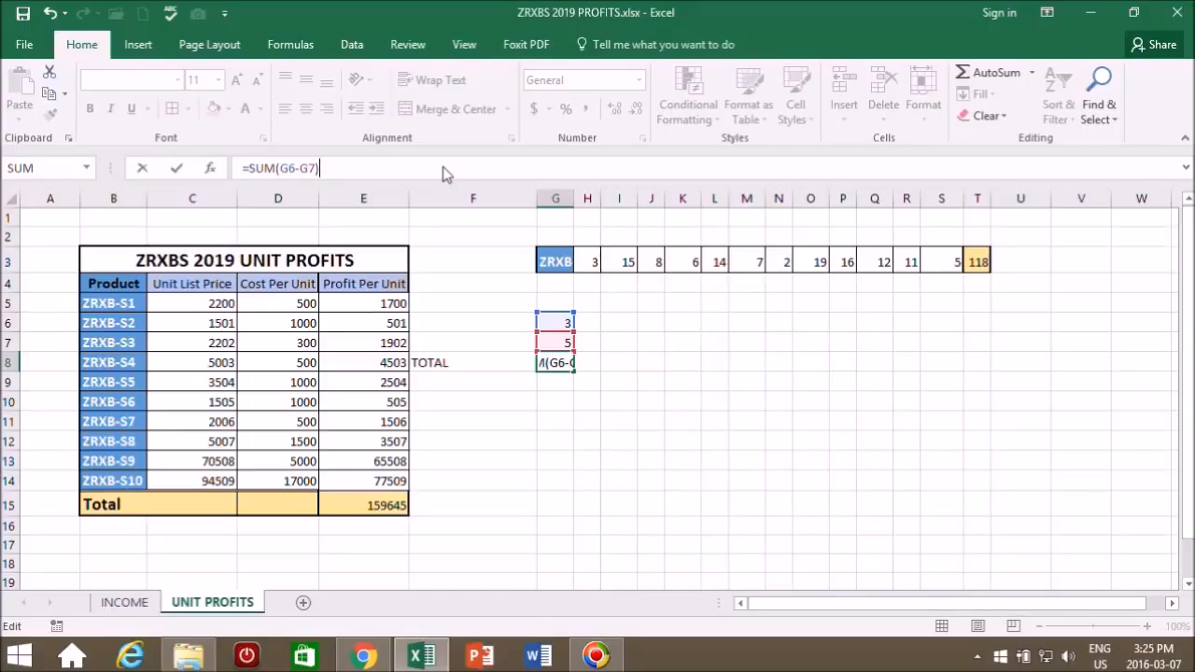
key("Return")
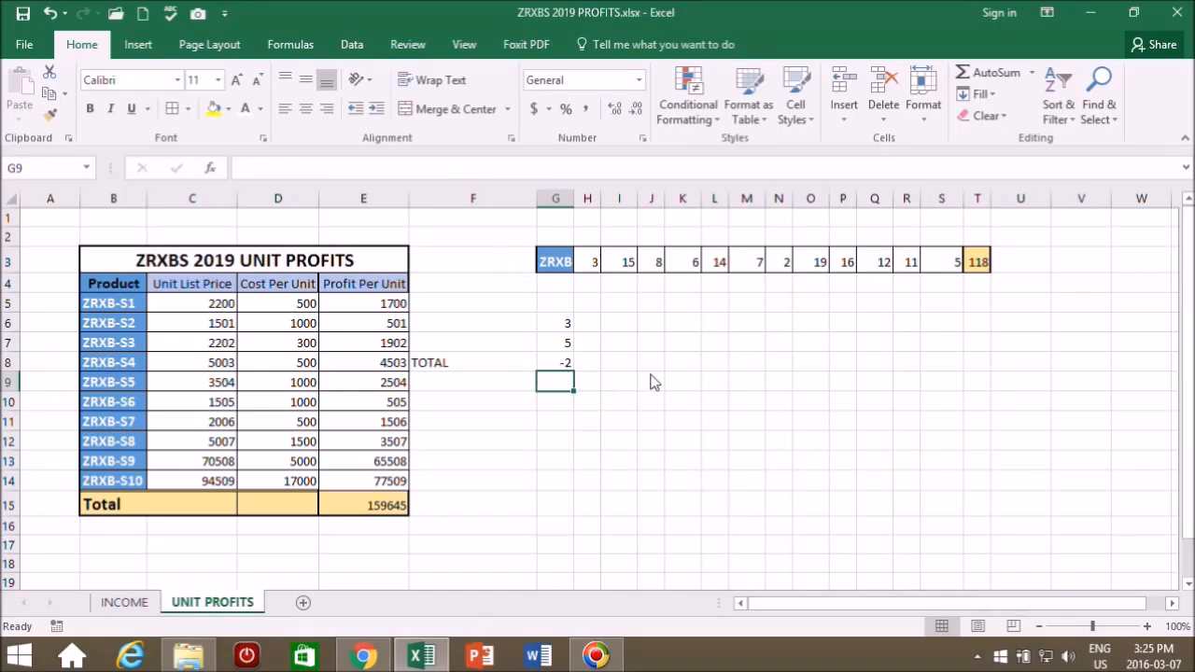
left_click(553, 364)
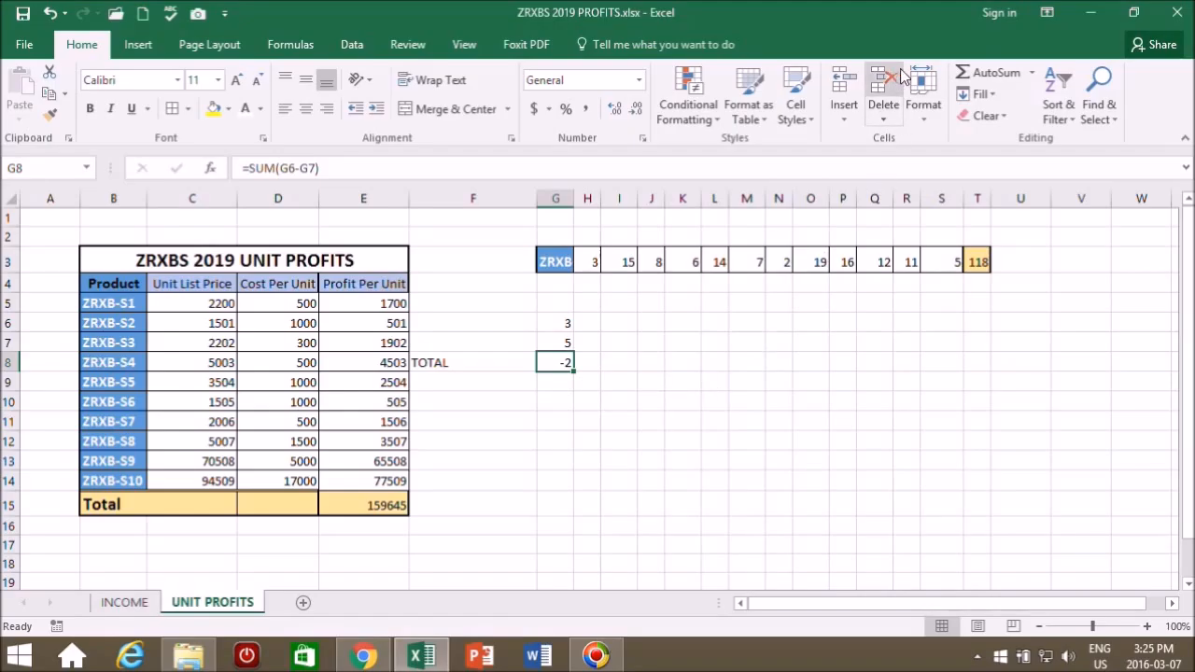
- Enter 3 in H6 and add an AutoSum of G6:H6 in I6
left_click(590, 330)
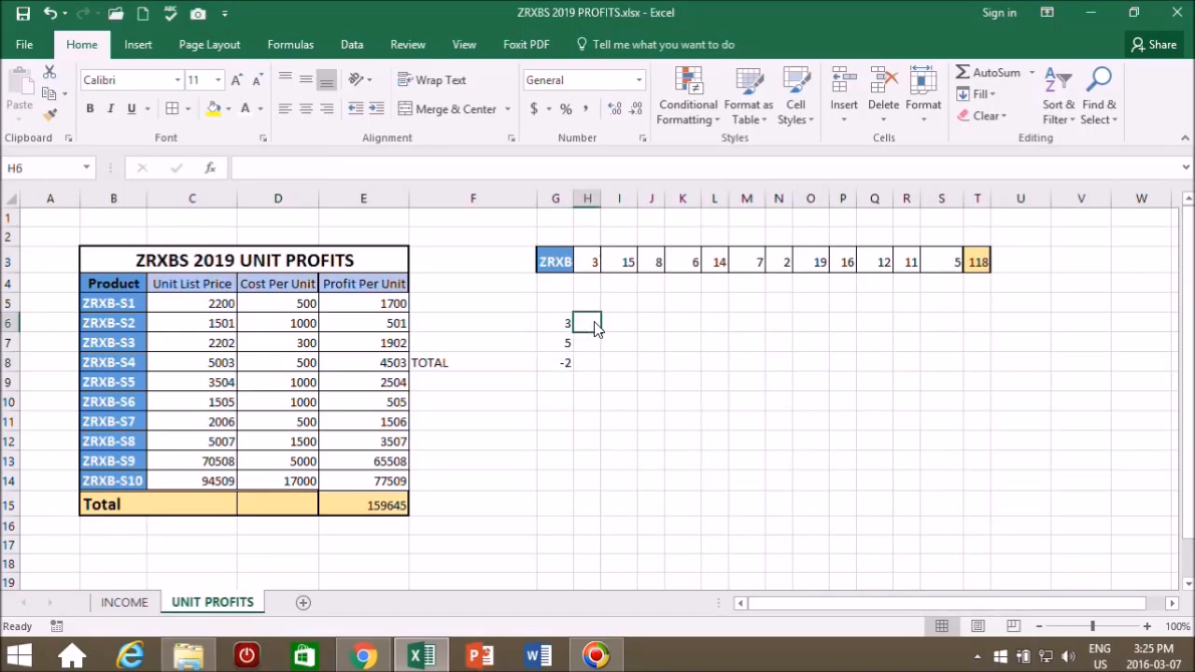
type("3")
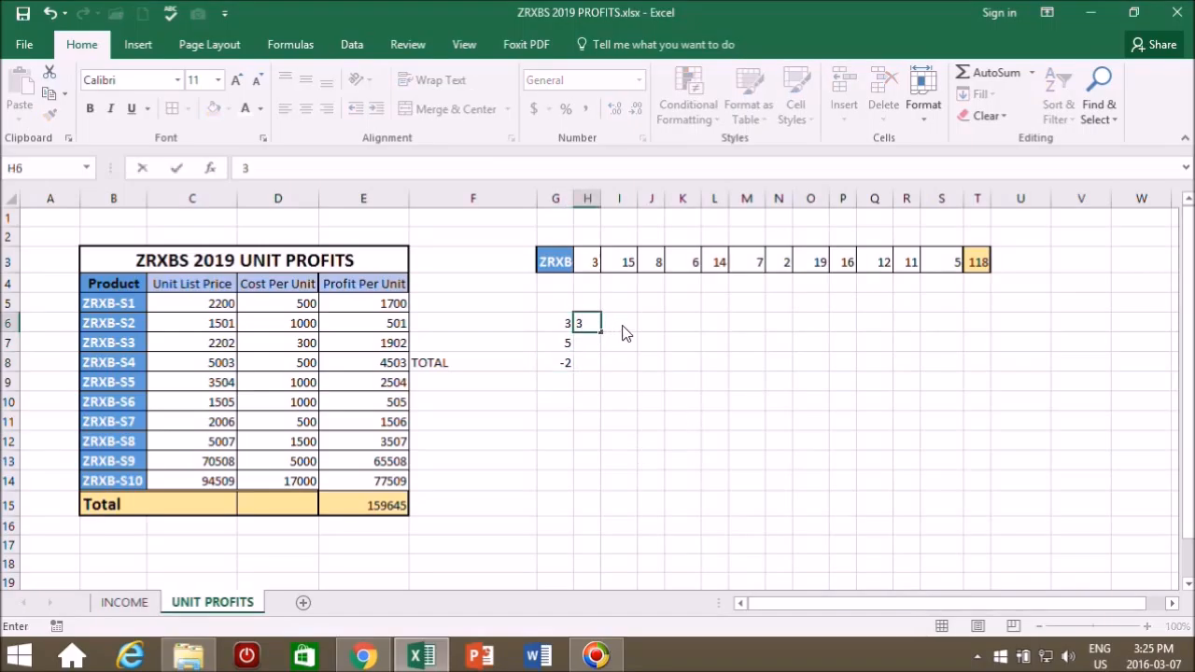
left_click(626, 333)
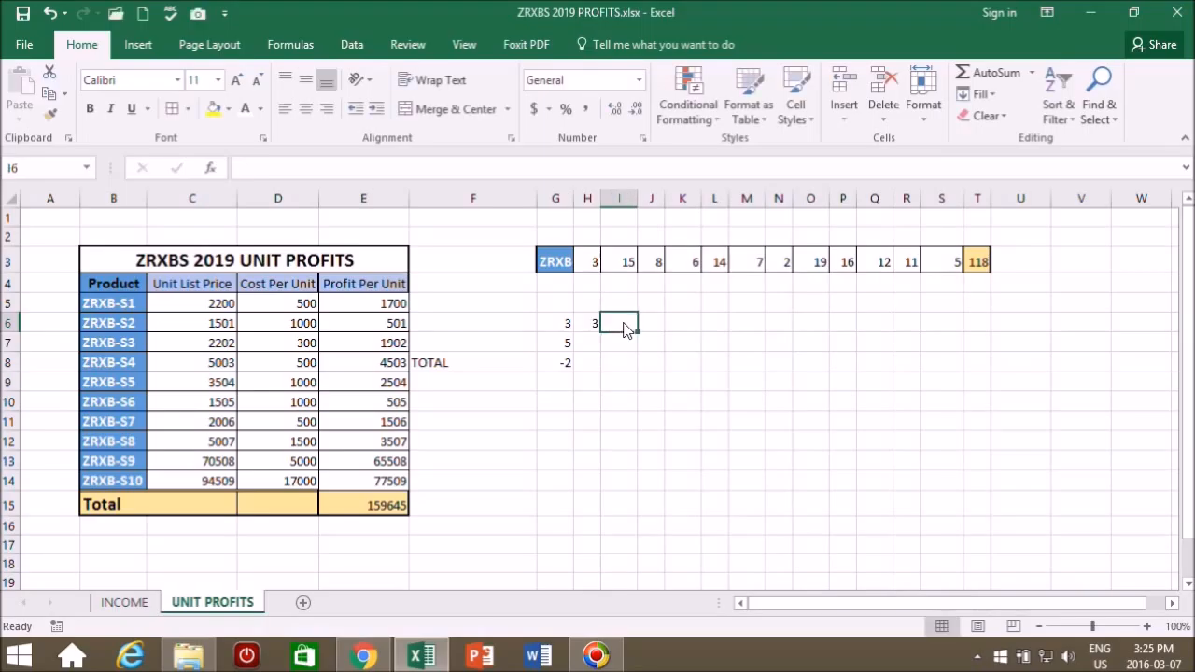
left_click(993, 77)
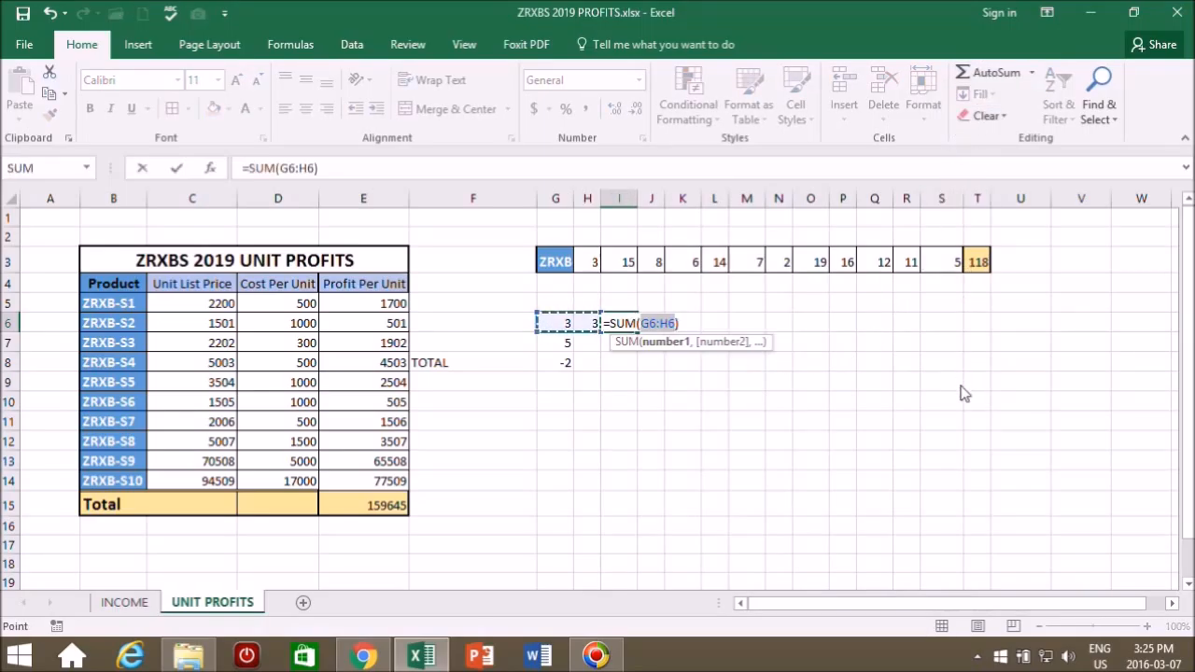
key("Return")
- Edit the I6 formula to multiply the two cells, making it =SUM(G6*H6)
key("Up")
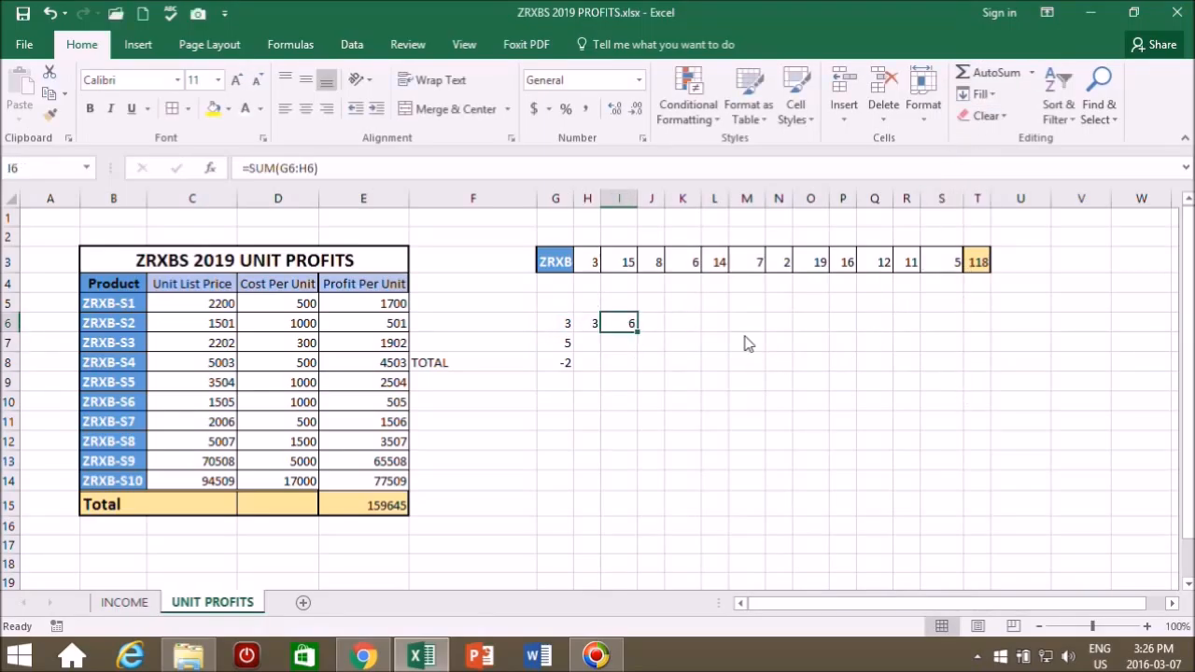
left_click(288, 169)
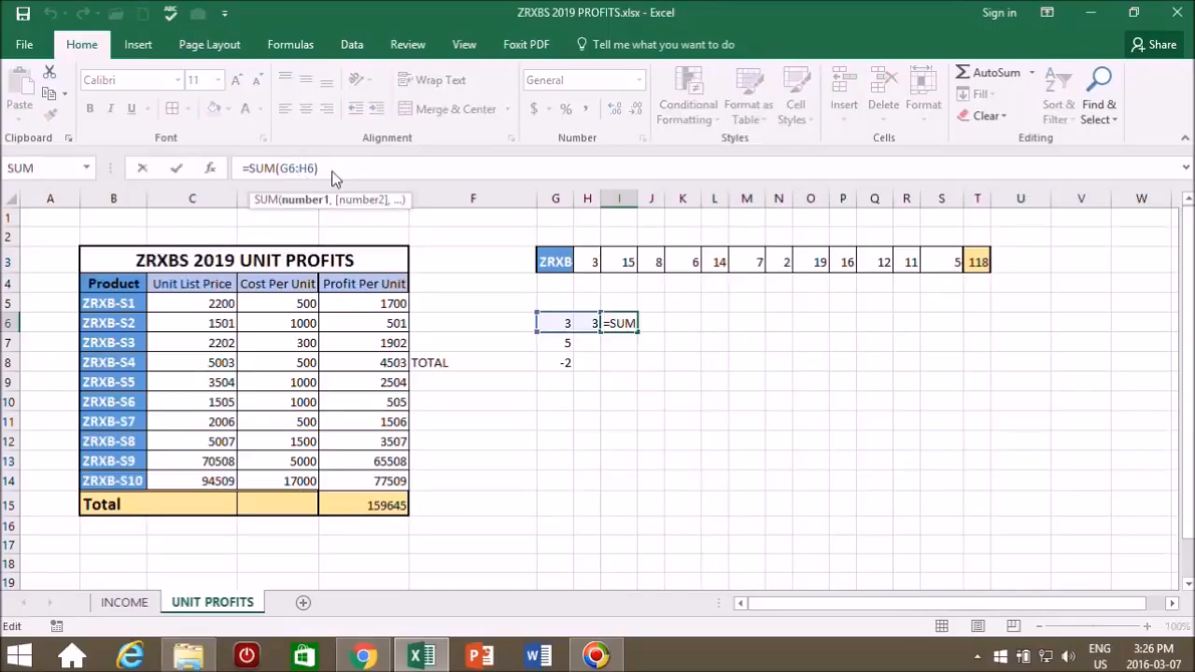
key("Delete")
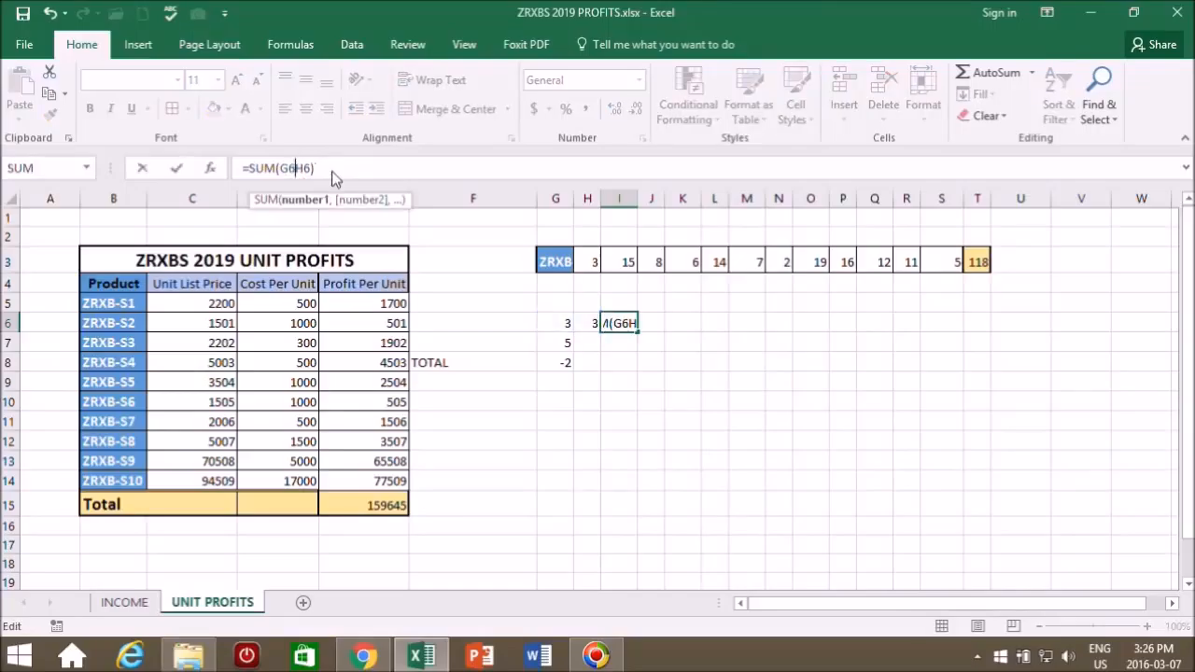
type("*")
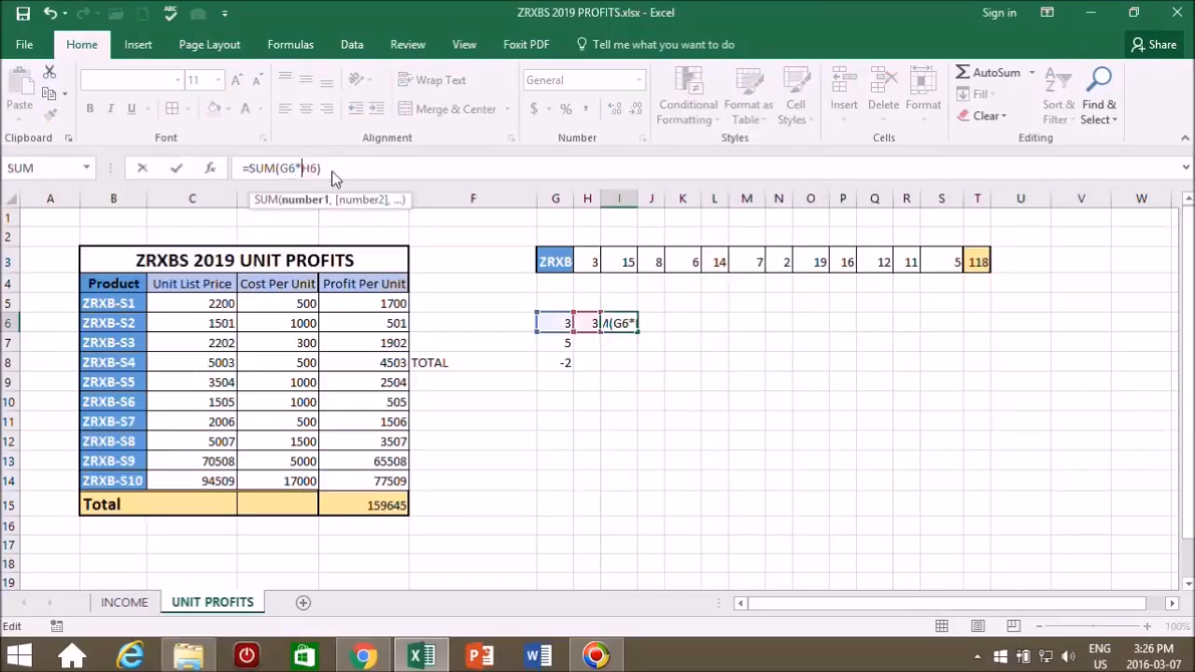
key("Right")
key("Right")
key("Right")
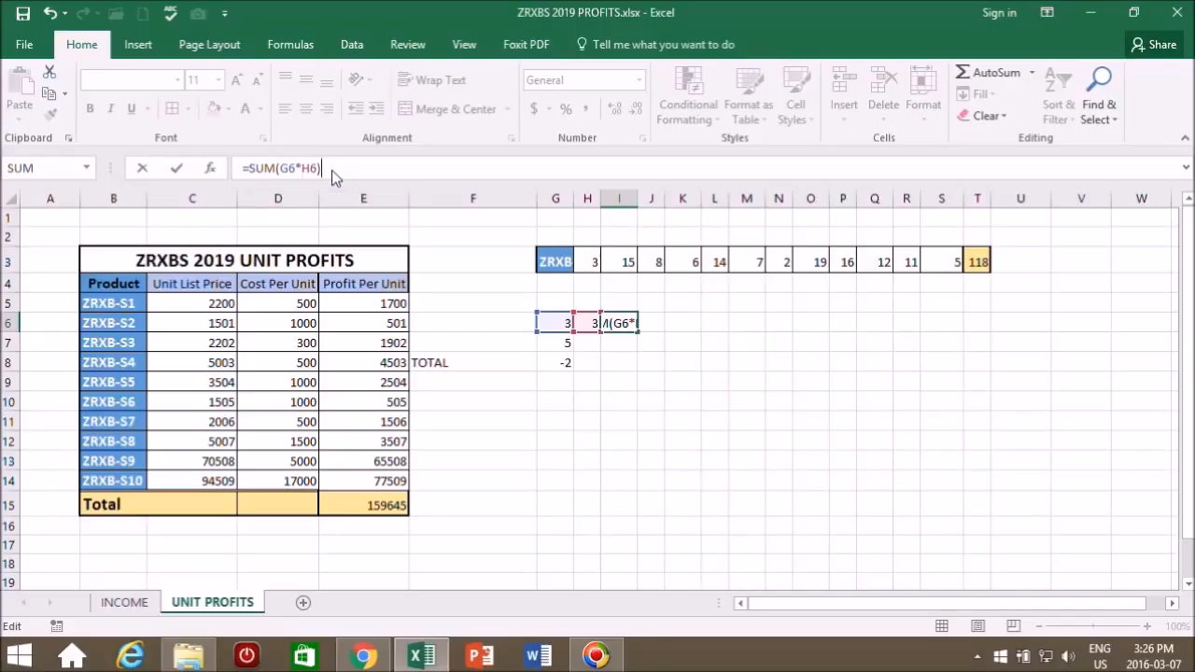
key("Return")
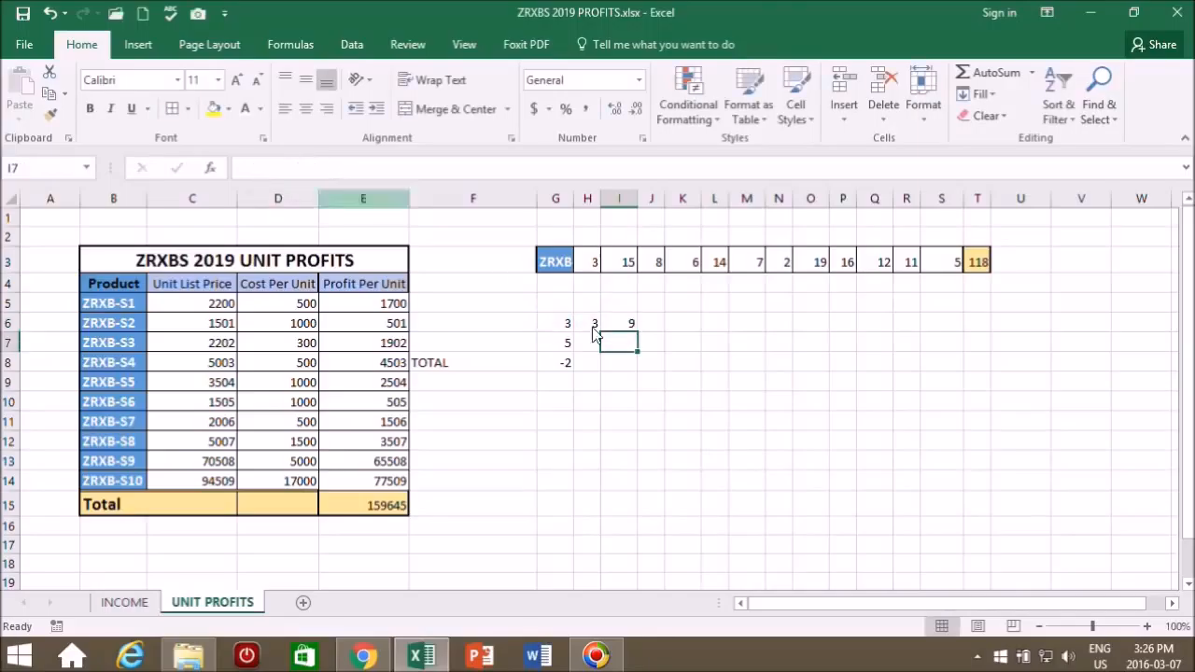